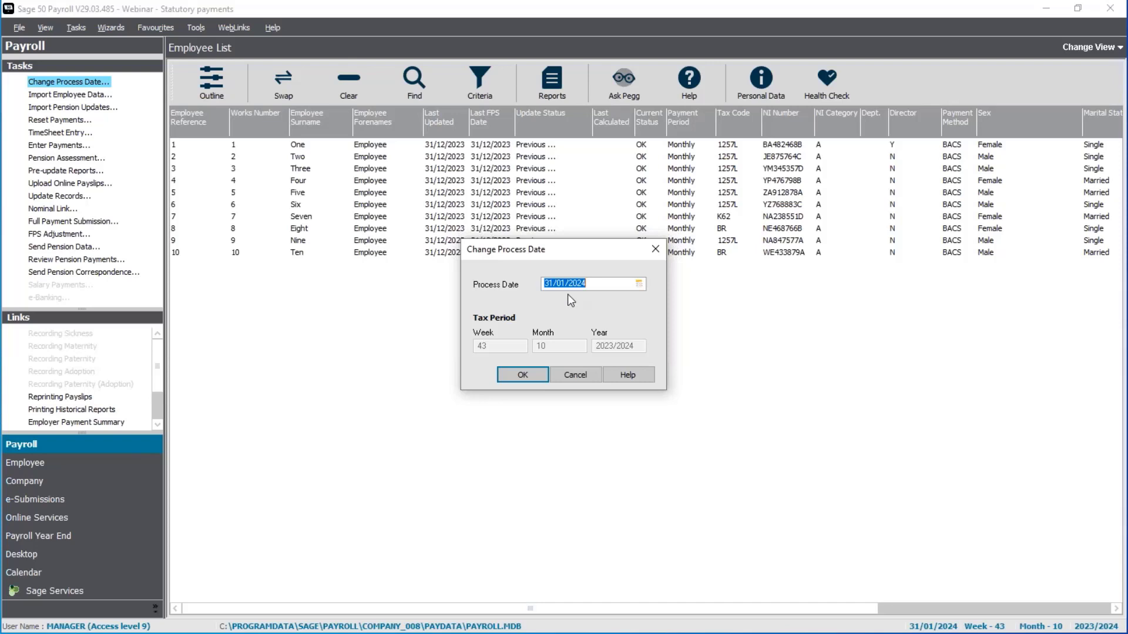
# Confirm 31/01/2024 as the process date and open the record of the first employee in the list.
pyautogui.click(521, 375)
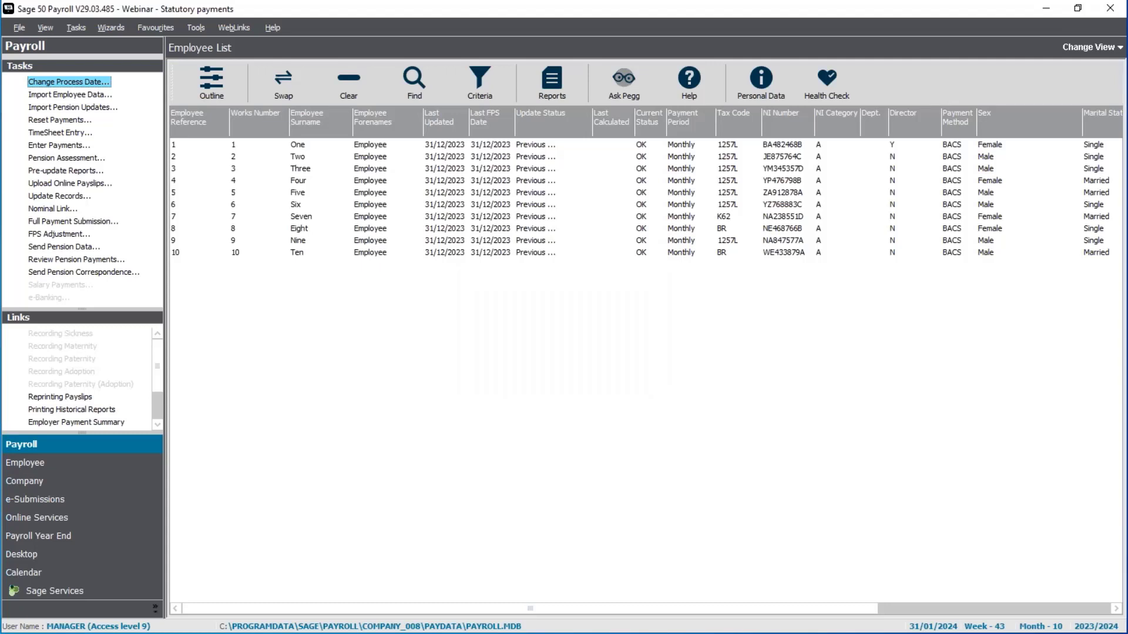
pyautogui.click(322, 148)
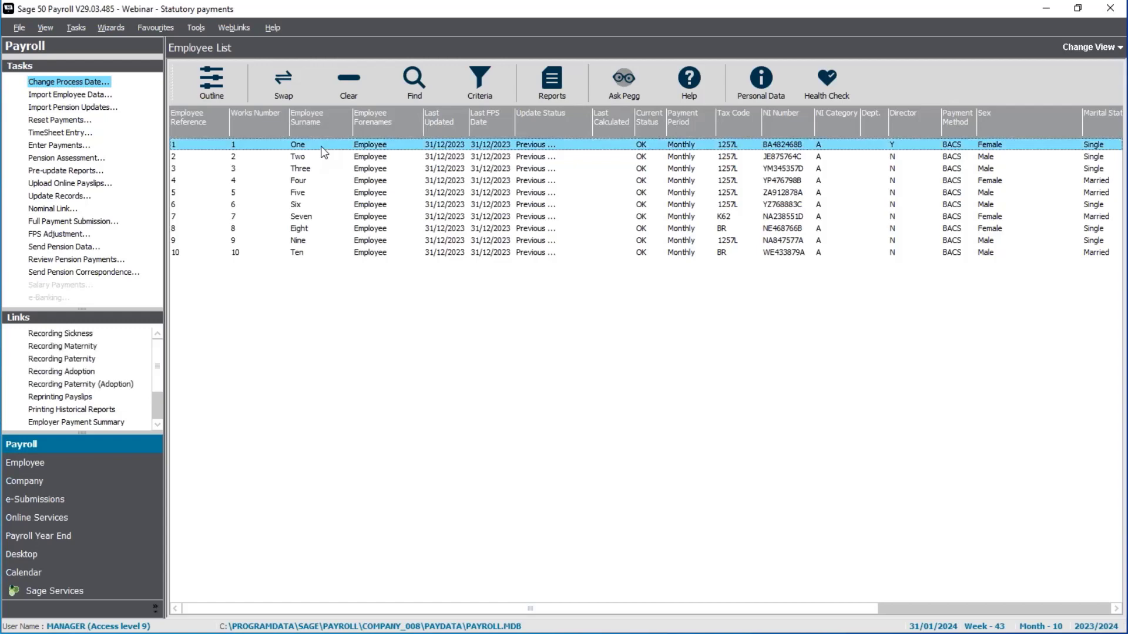
pyautogui.rightClick(321, 146)
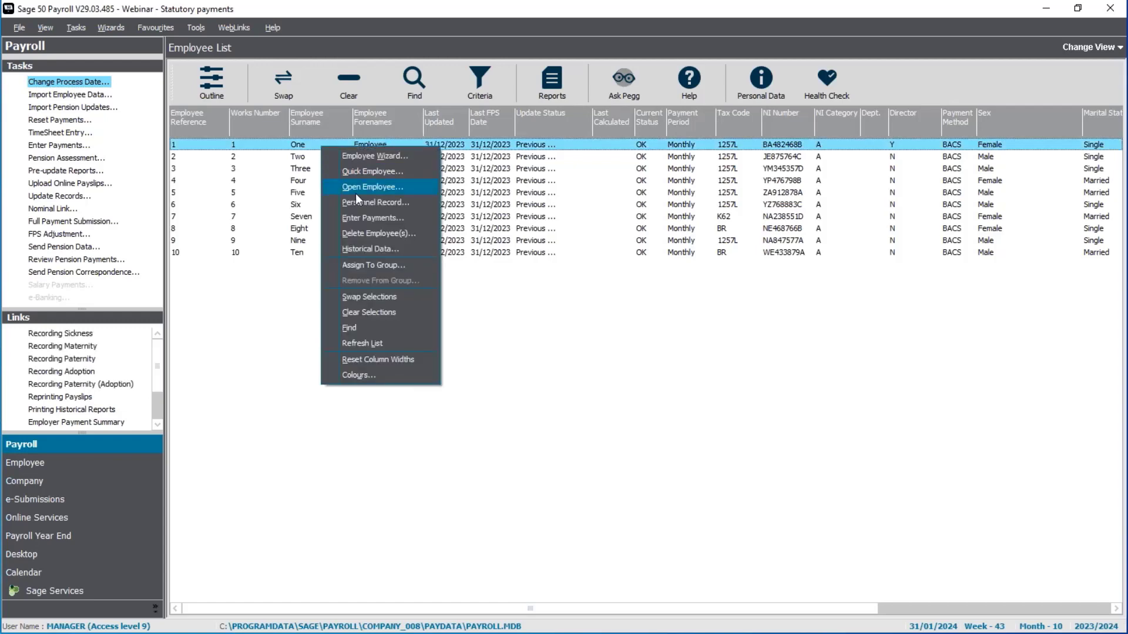
pyautogui.click(355, 193)
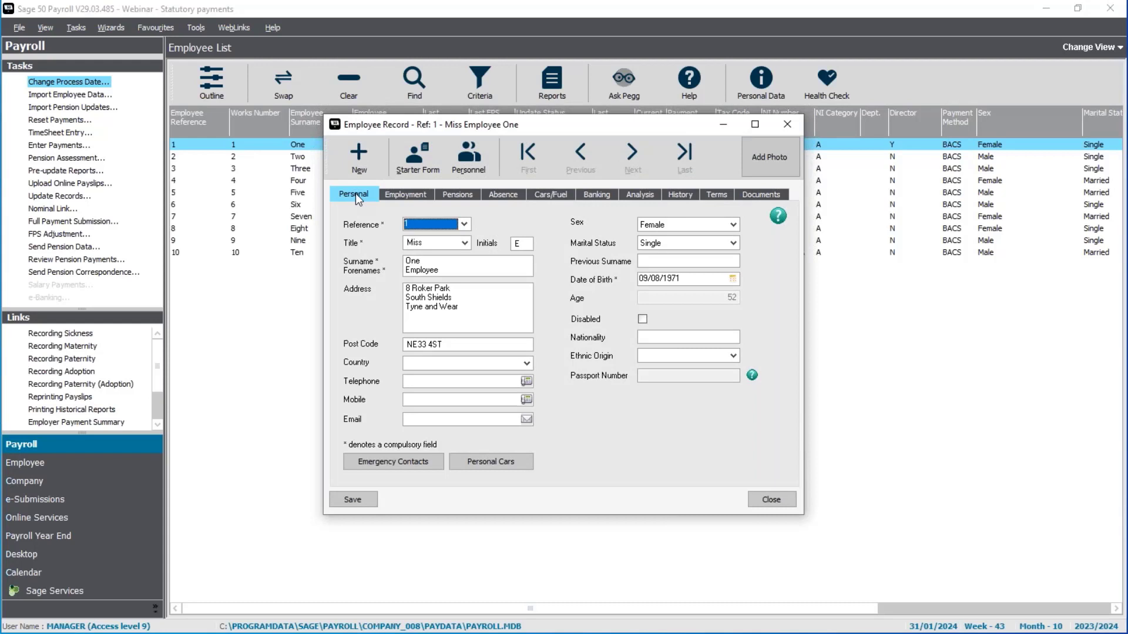
# Open the qualifying days settings for Statutory Sick Pay in the employee's absence details.
pyautogui.click(507, 197)
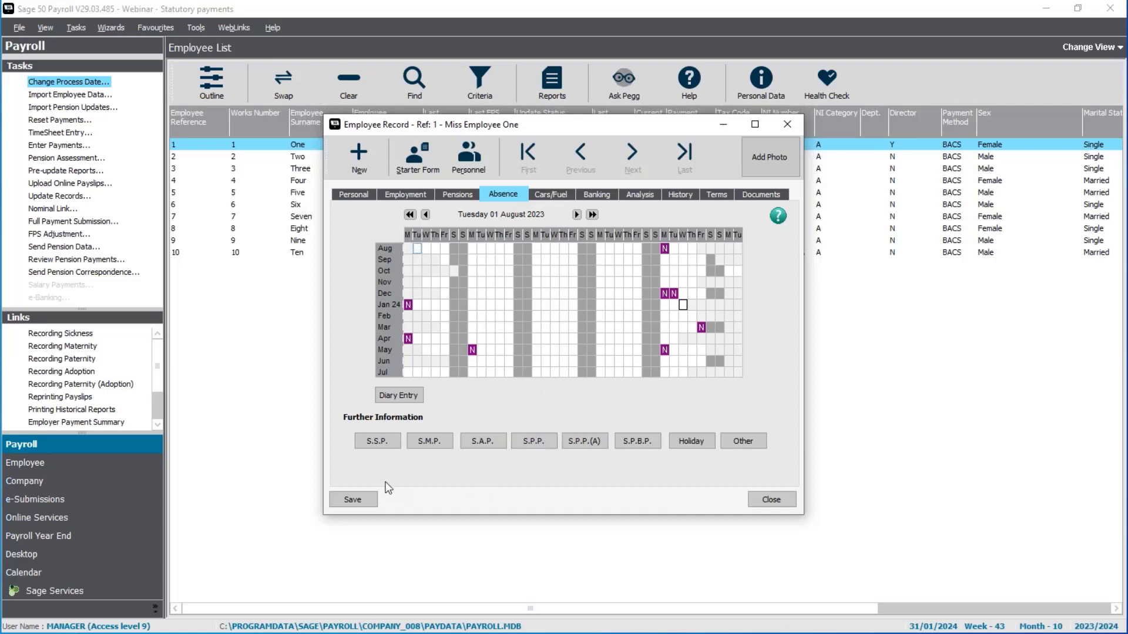
pyautogui.click(380, 443)
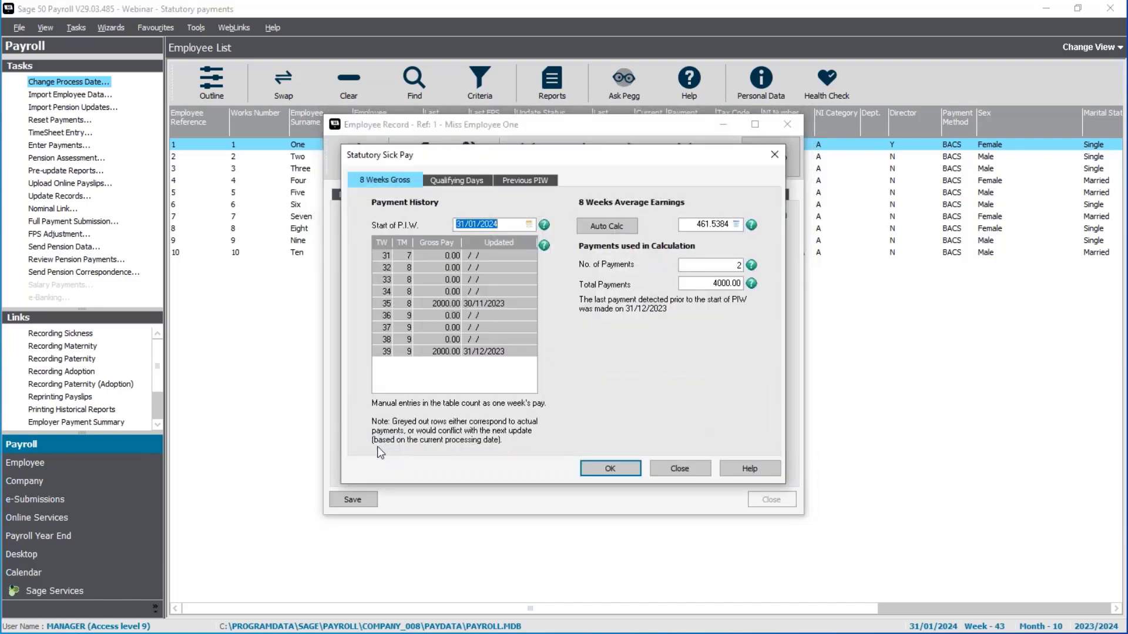
pyautogui.click(467, 182)
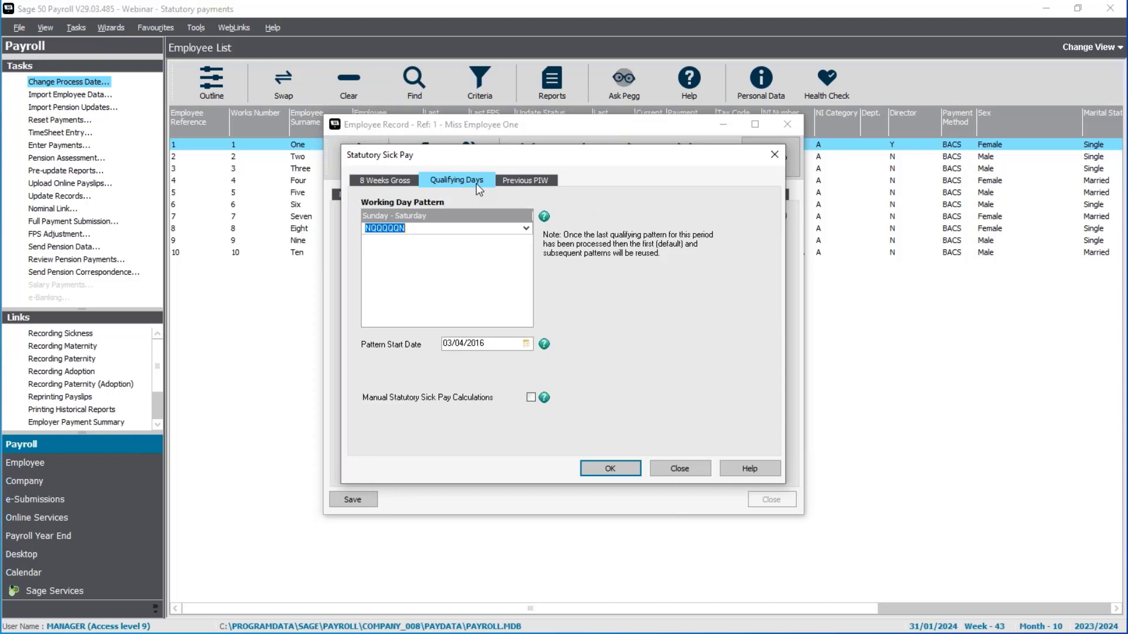
pyautogui.click(435, 228)
pyautogui.click(424, 222)
pyautogui.hotkey('alt', 'Tab')
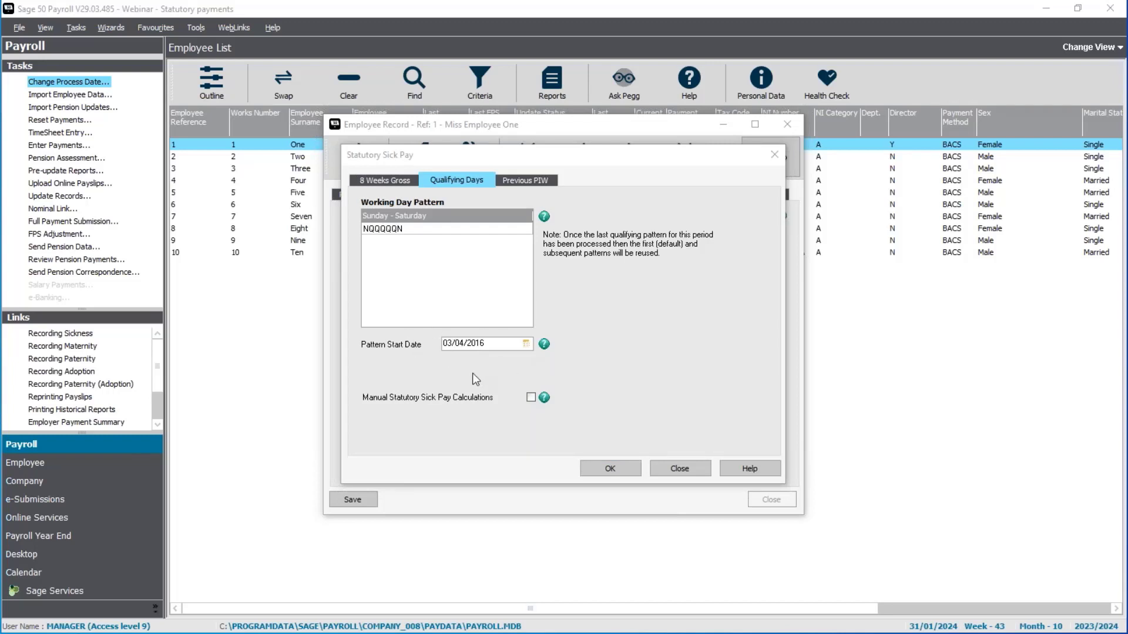
# Set the start date of the qualifying days pattern to 31/12/2023.
pyautogui.click(379, 360)
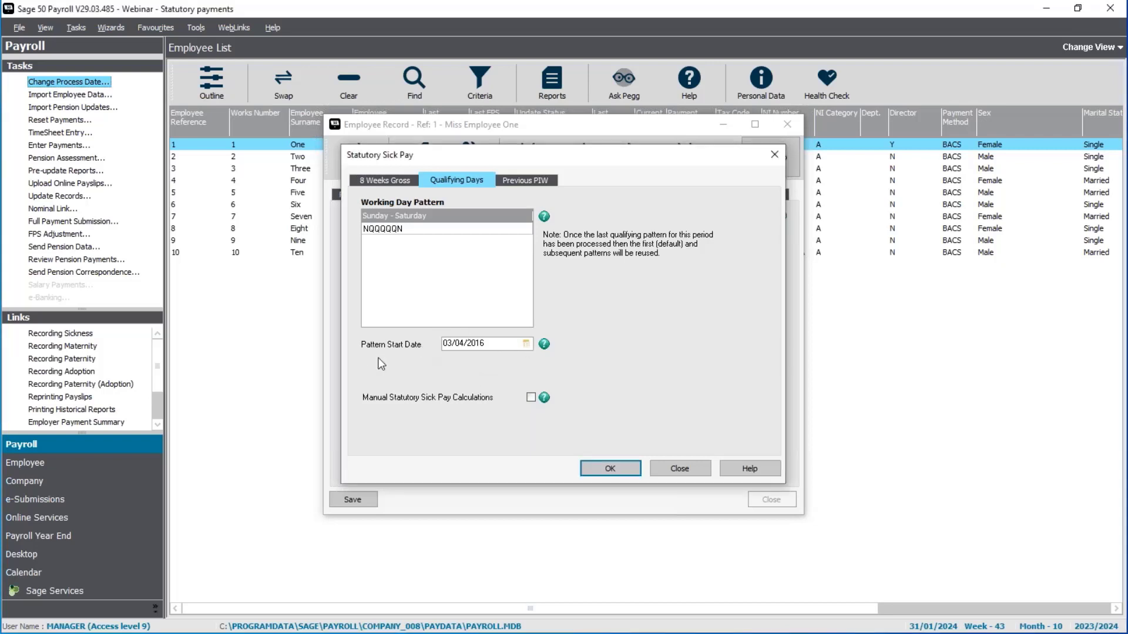
pyautogui.click(485, 346)
pyautogui.write('01/01/2024')
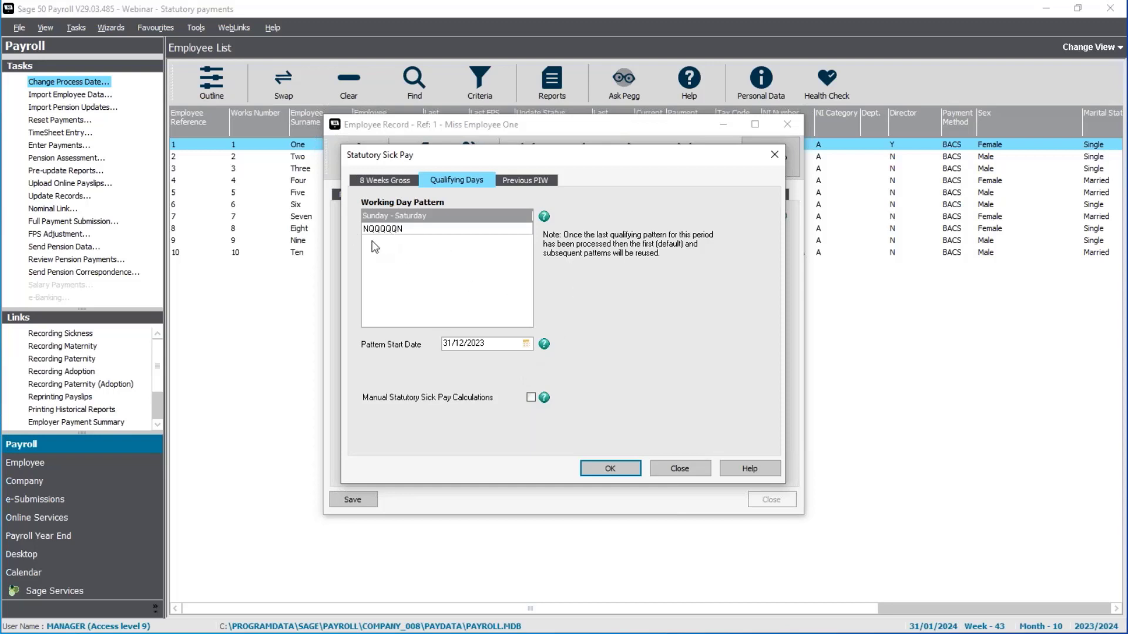
# Examine the predefined Sunday-to-Saturday working day patterns available for the employee, without applying any of them.
pyautogui.click(418, 230)
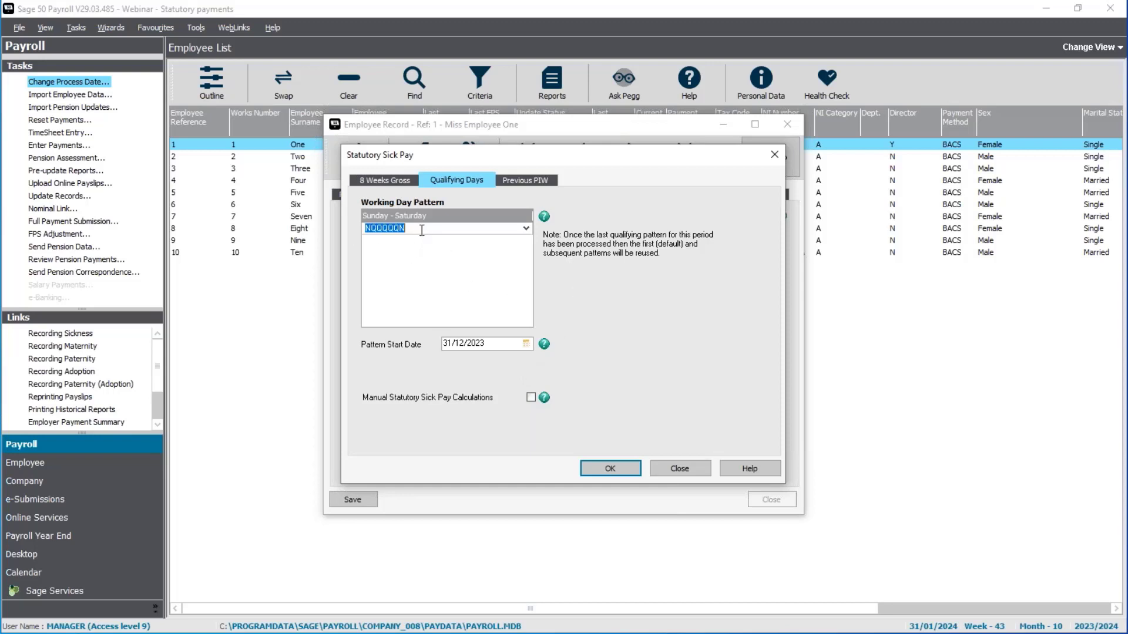
pyautogui.click(528, 228)
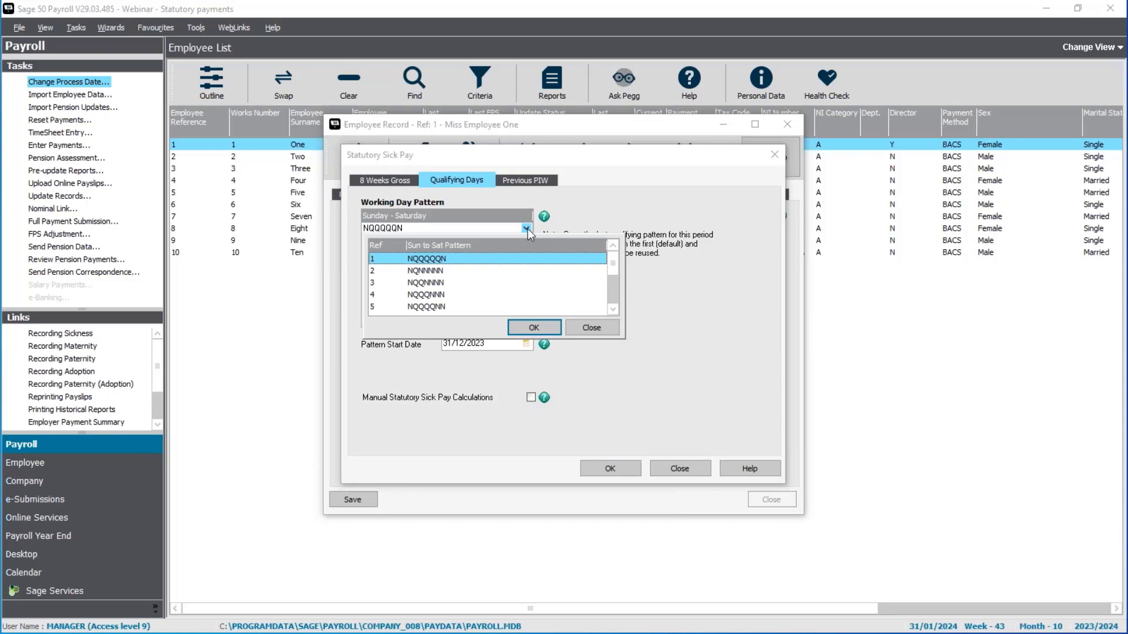
pyautogui.click(614, 309)
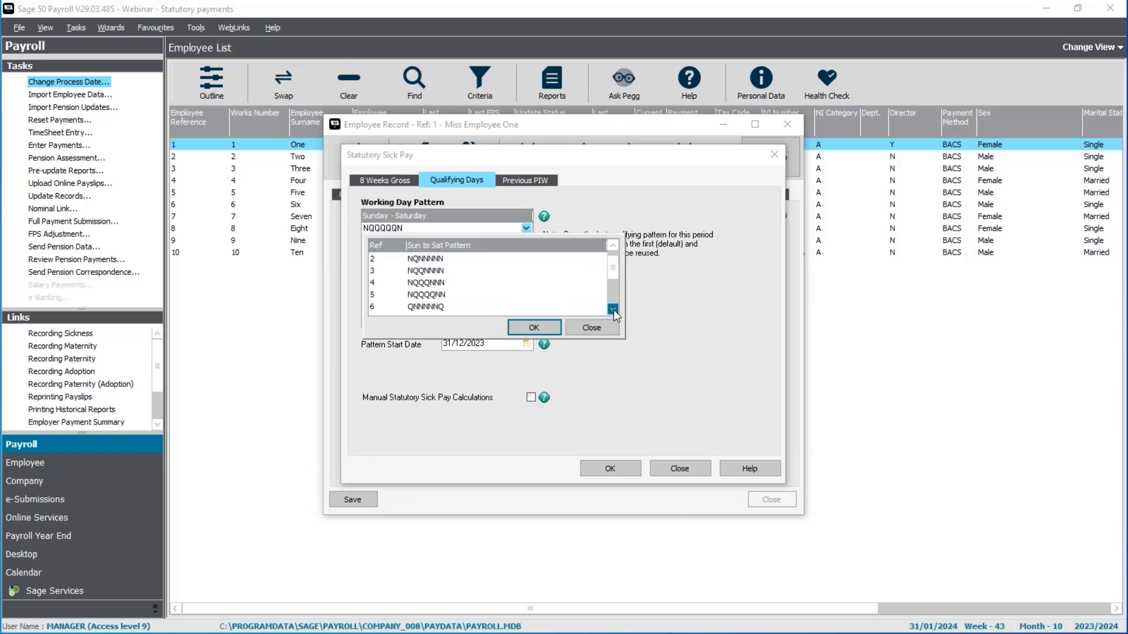
pyautogui.click(430, 284)
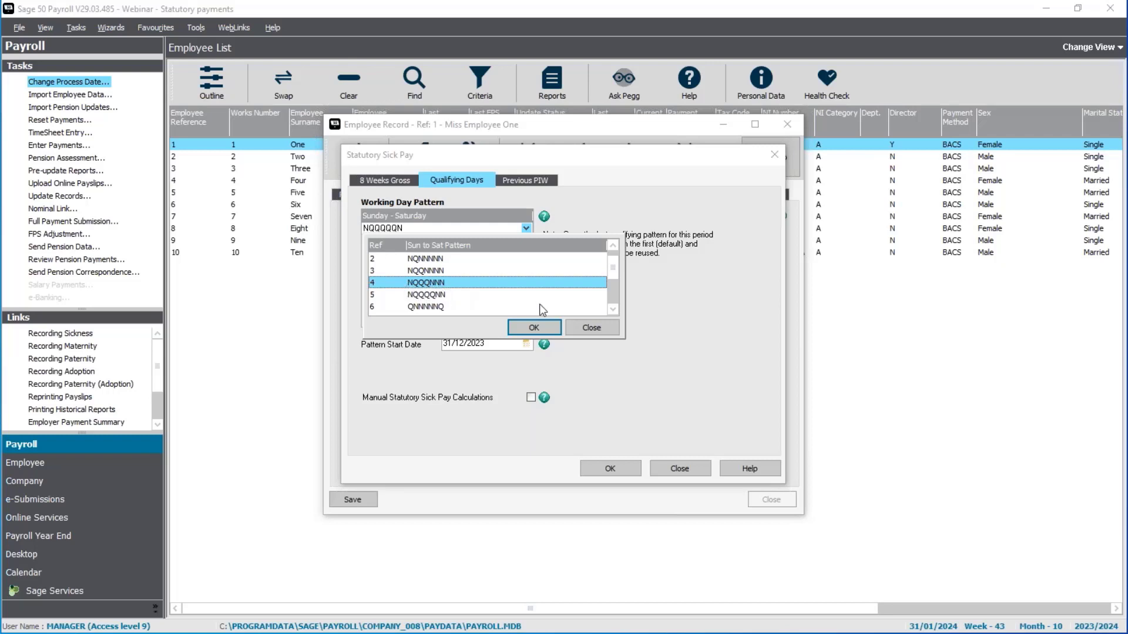
pyautogui.click(613, 303)
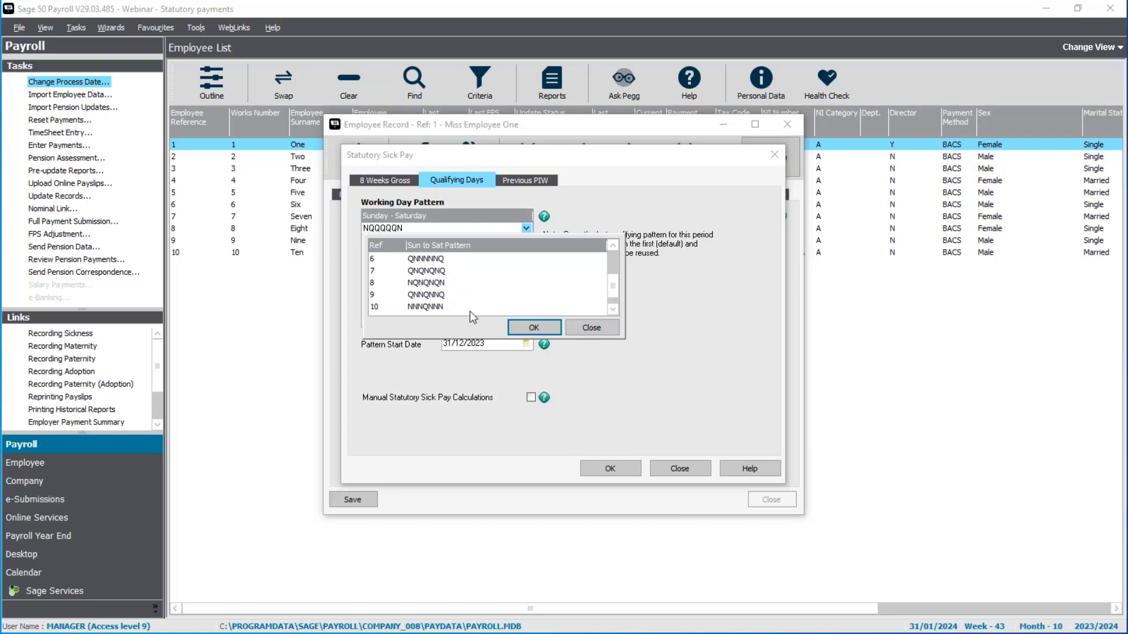
pyautogui.click(461, 308)
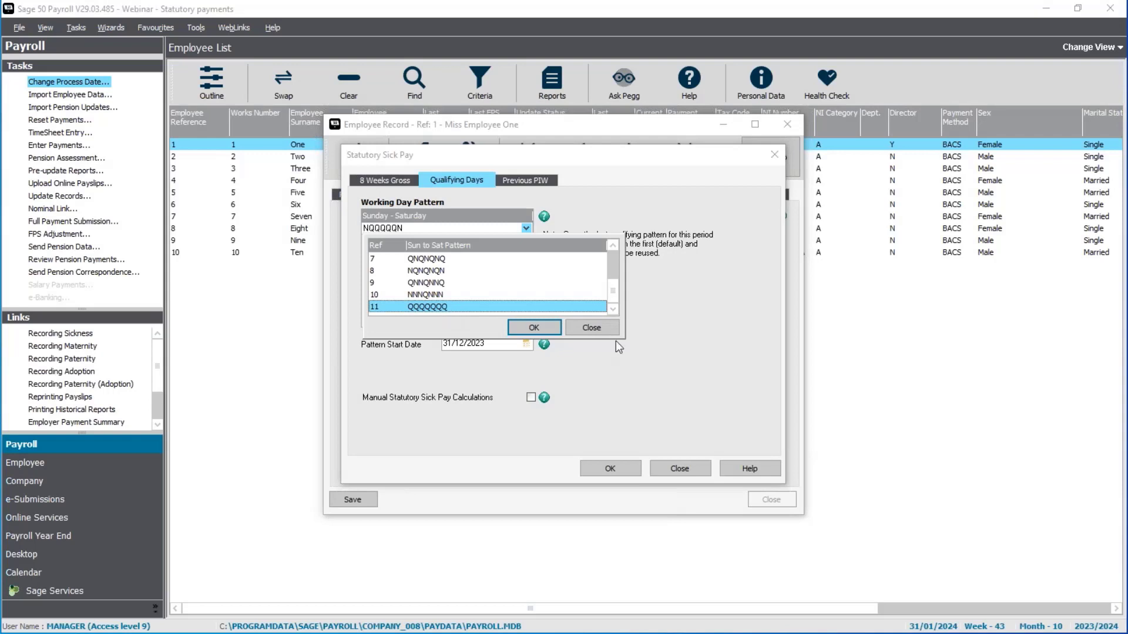
pyautogui.click(601, 329)
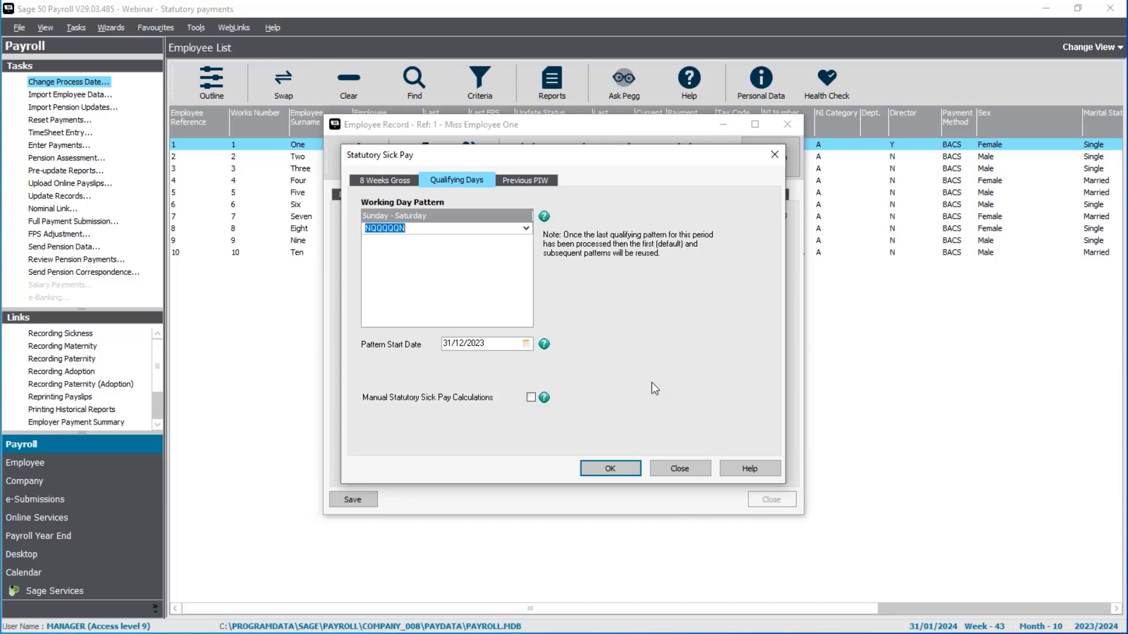
# Enter NQQQNNN, QQQNNNQ and QQNNNQQ as the first three rows of a rotating working day pattern.
pyautogui.write('NQQQNNN')
pyautogui.press('Return')
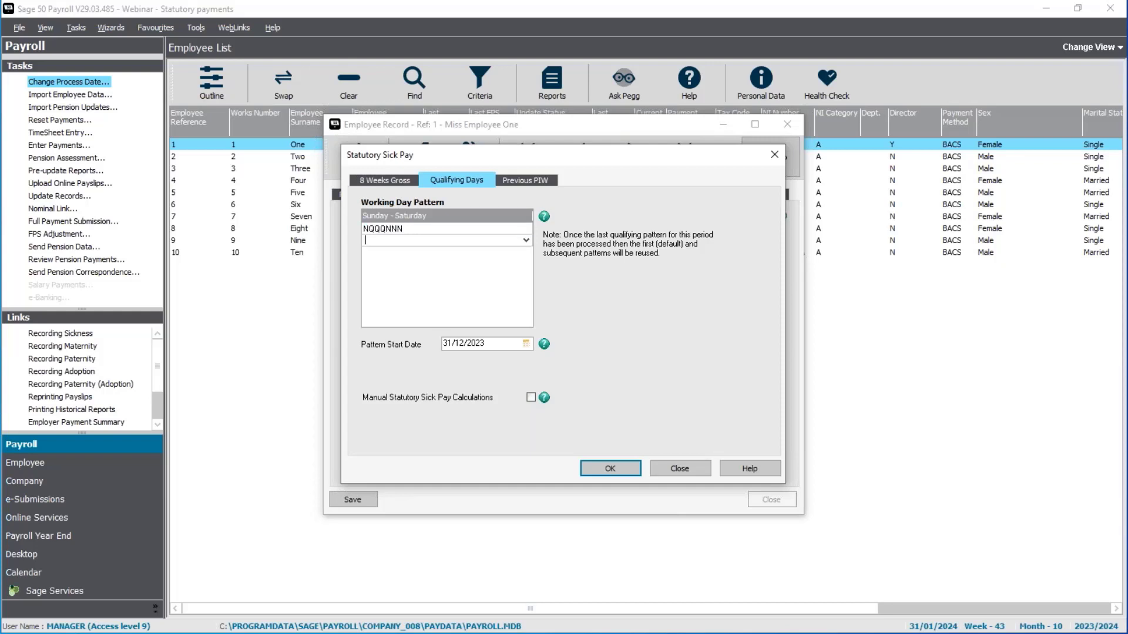
pyautogui.write('NNNN')
pyautogui.press('BackSpace')
pyautogui.press('BackSpace')
pyautogui.press('BackSpace')
pyautogui.press('BackSpace')
pyautogui.write('QQQNNNQ')
pyautogui.press('Return')
pyautogui.write('QQNNN')
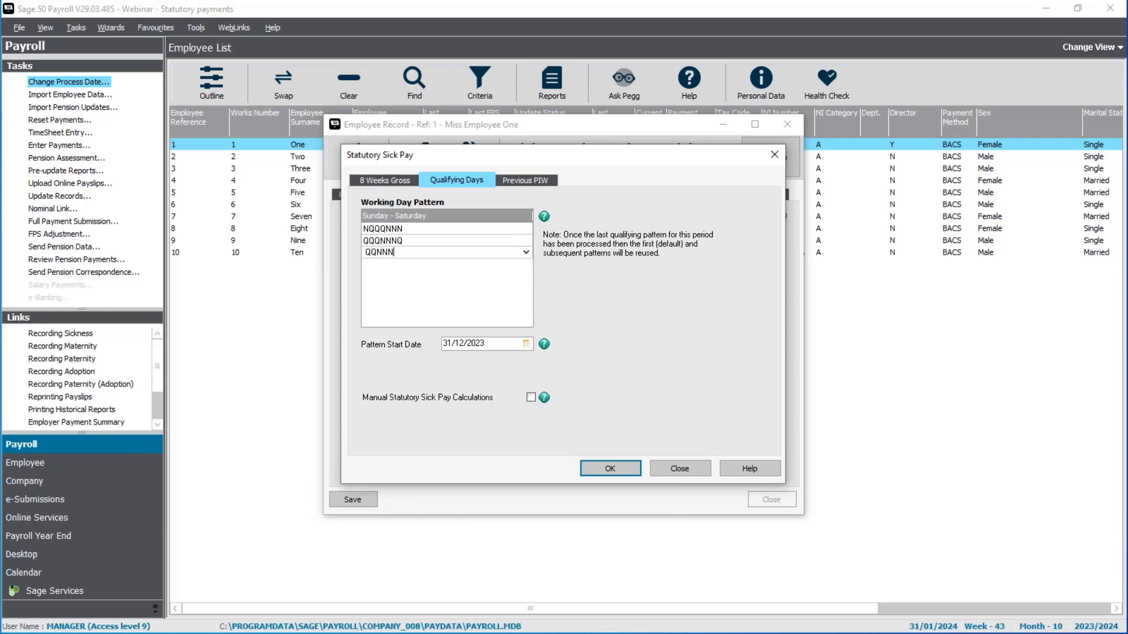
pyautogui.write('QQ')
pyautogui.press('Return')
# Extend the rotating working day pattern with the rows QNNNQQQ, NNNQQQN and NNQQQNN.
pyautogui.write('QN')
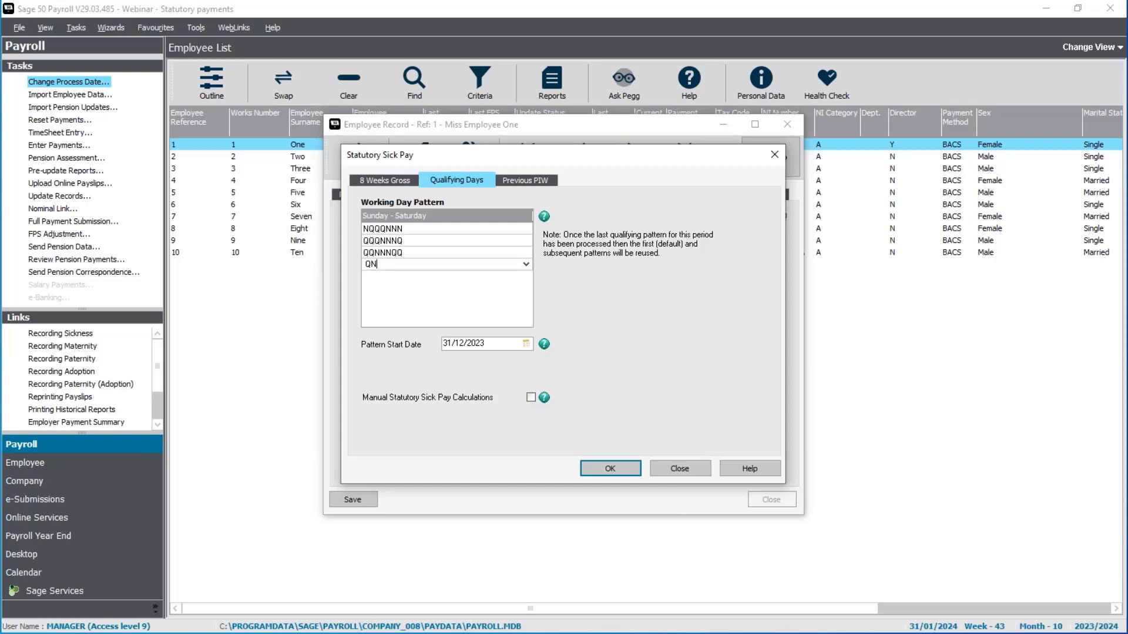
pyautogui.write('NNQQQ')
pyautogui.press('Return')
pyautogui.write('NNNQQQ')
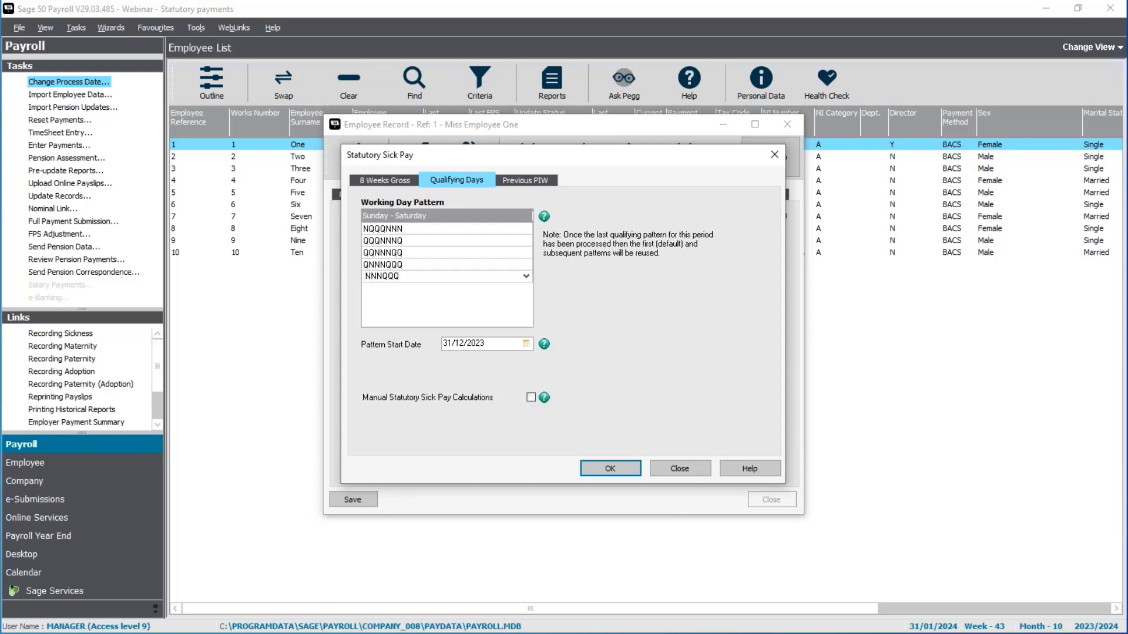
pyautogui.write('N')
pyautogui.press('Return')
pyautogui.write('N')
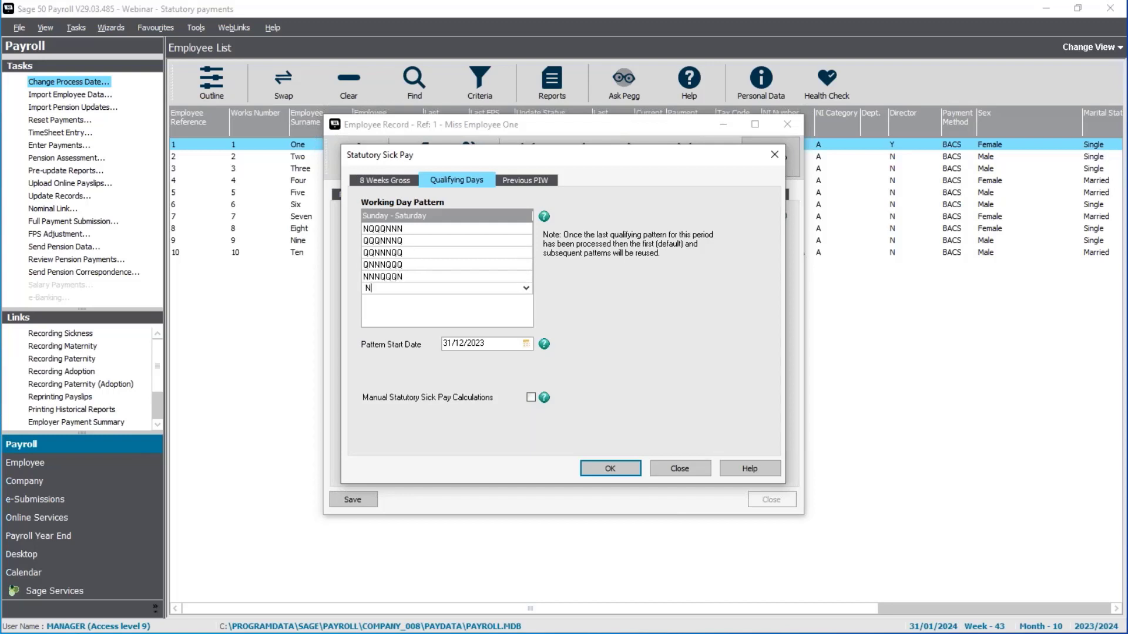
pyautogui.write('NQQQNN')
pyautogui.press('Return')
# Delete all working day pattern rows below the first one, working upwards from the last row.
pyautogui.click(400, 289)
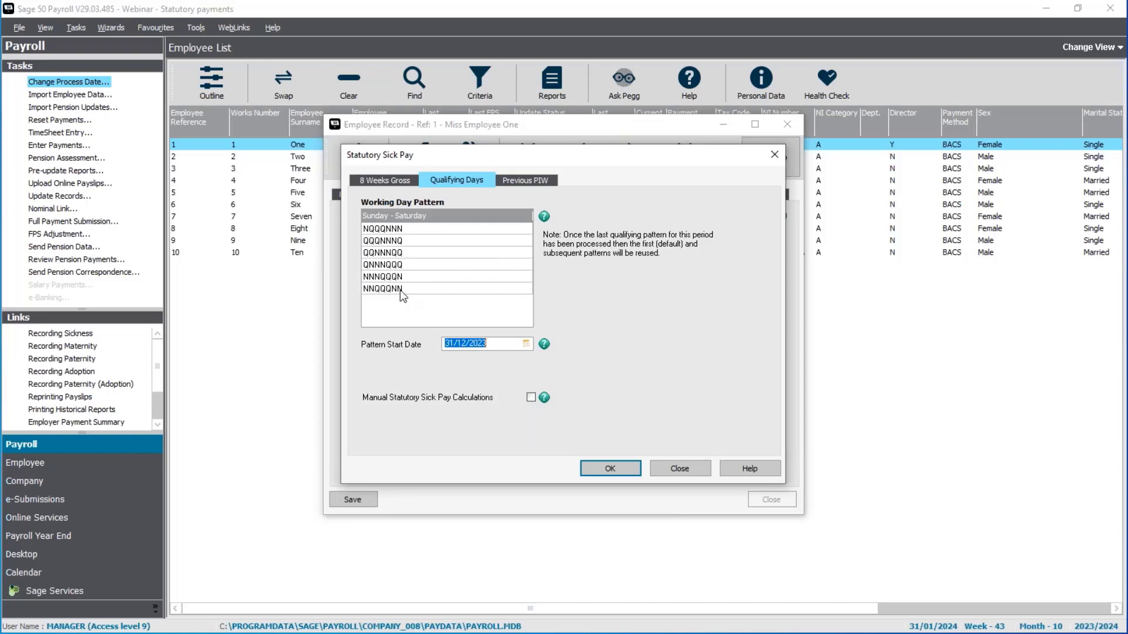
pyautogui.click(399, 289)
pyautogui.press('Delete')
pyautogui.click(379, 274)
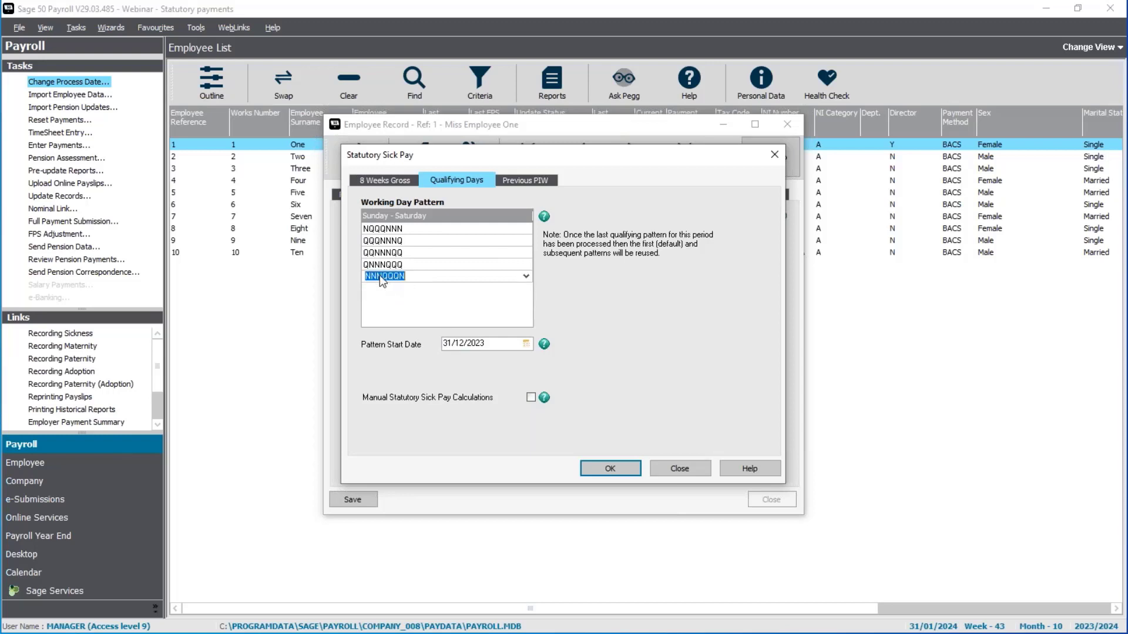
pyautogui.press('Delete')
pyautogui.click(387, 265)
pyautogui.press('Delete')
pyautogui.click(379, 253)
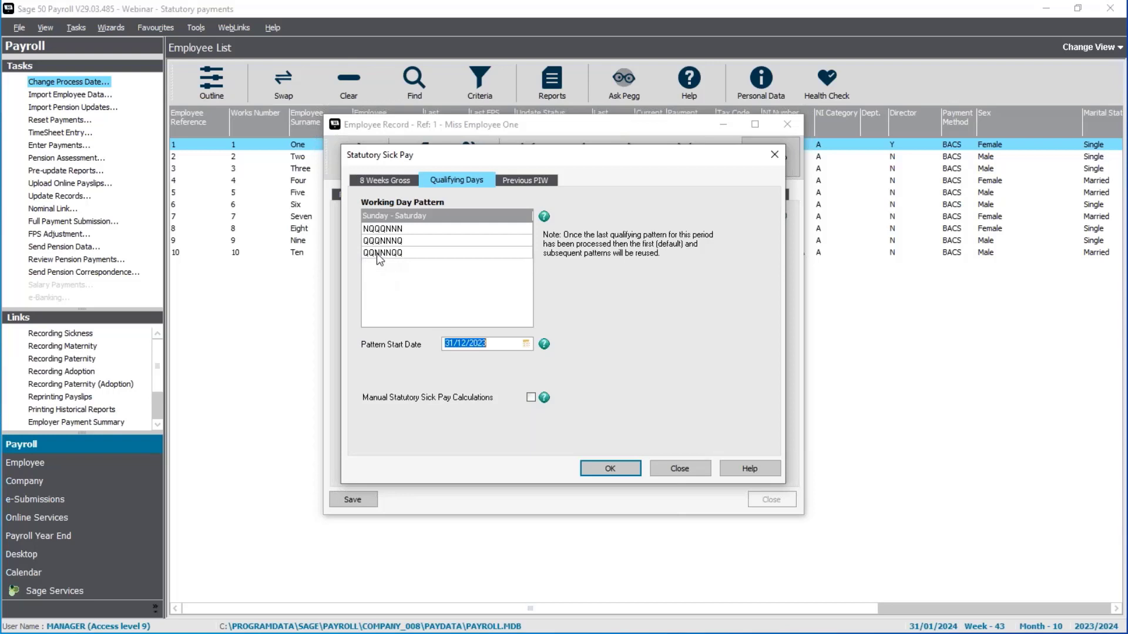
pyautogui.press('Delete')
pyautogui.click(383, 241)
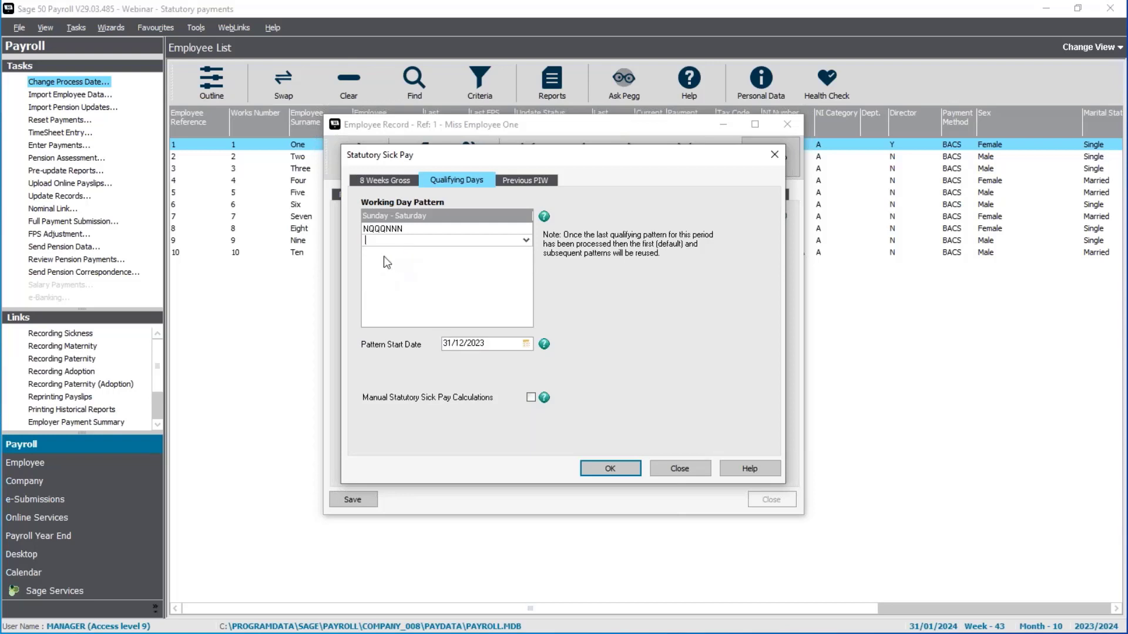
pyautogui.press('Tab')
# Set the working day pattern to the predefined NQQQQQN and accept the Statutory Sick Pay settings.
pyautogui.click(391, 229)
pyautogui.click(526, 228)
pyautogui.click(453, 260)
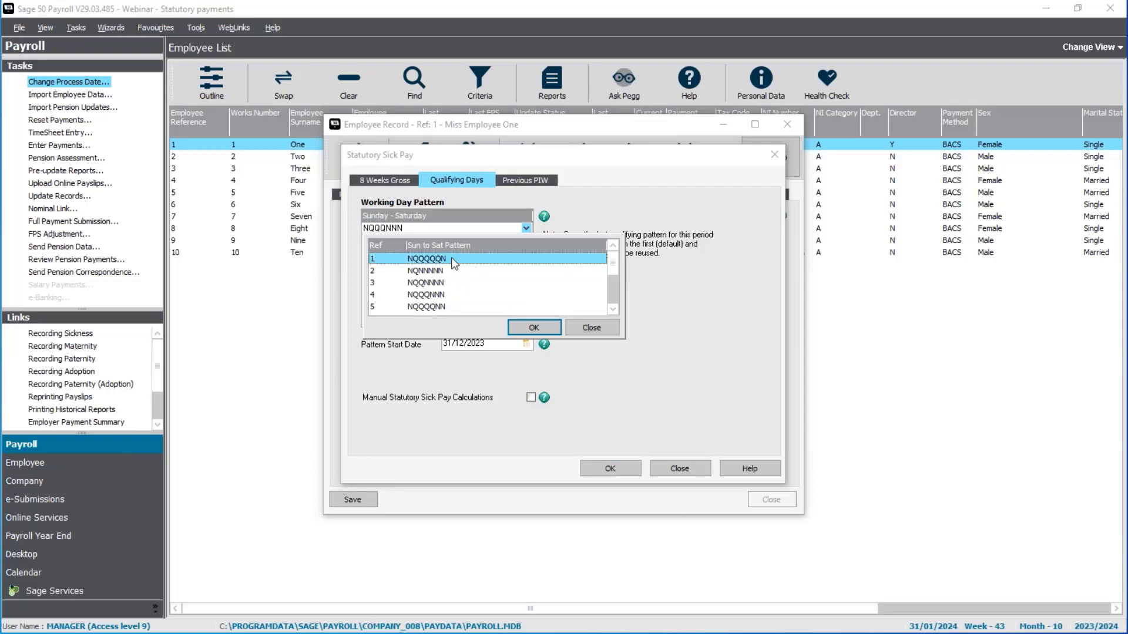
pyautogui.doubleClick(451, 258)
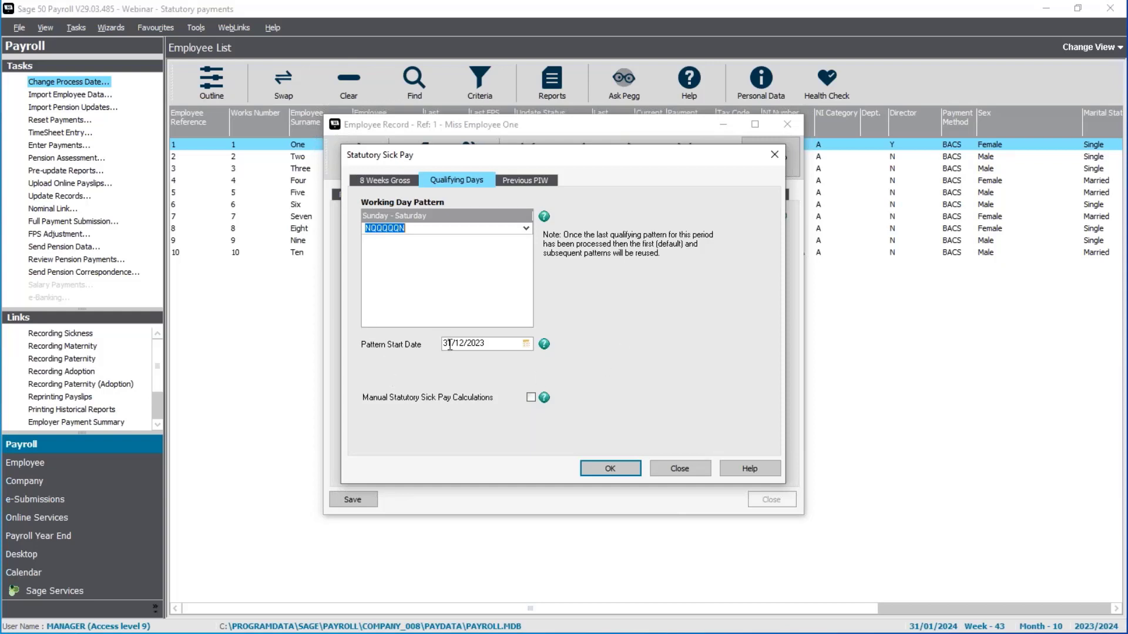
pyautogui.click(615, 471)
pyautogui.click(619, 400)
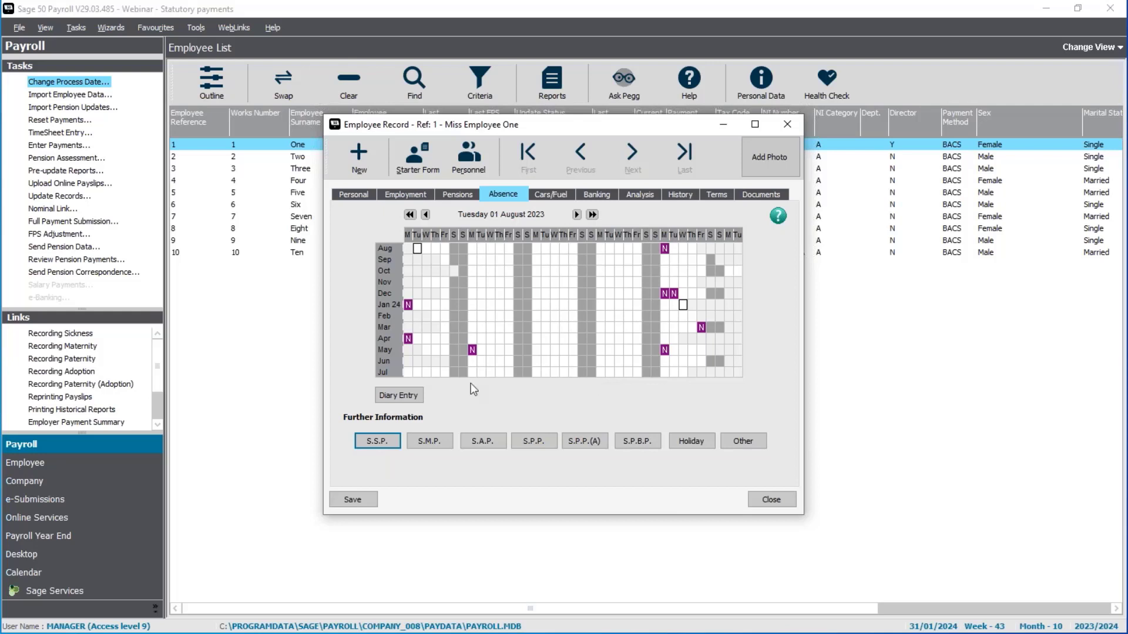
# Record an SSP sickness absence in the employee's diary from 15/01/2024 AM to 26/01/2024 PM.
pyautogui.click(398, 397)
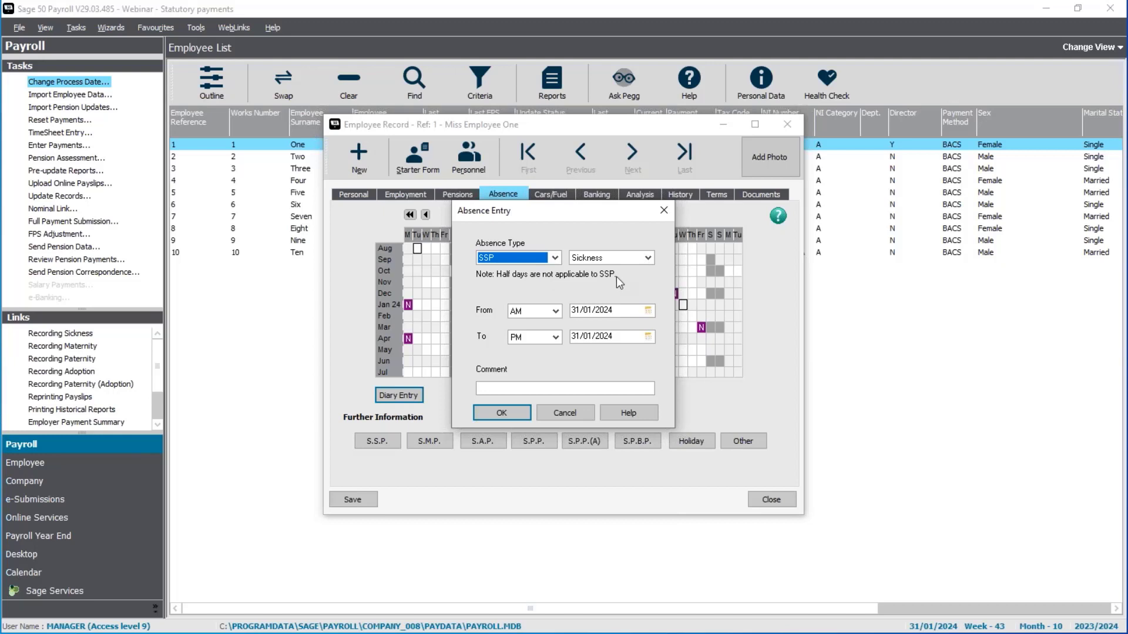
pyautogui.click(650, 312)
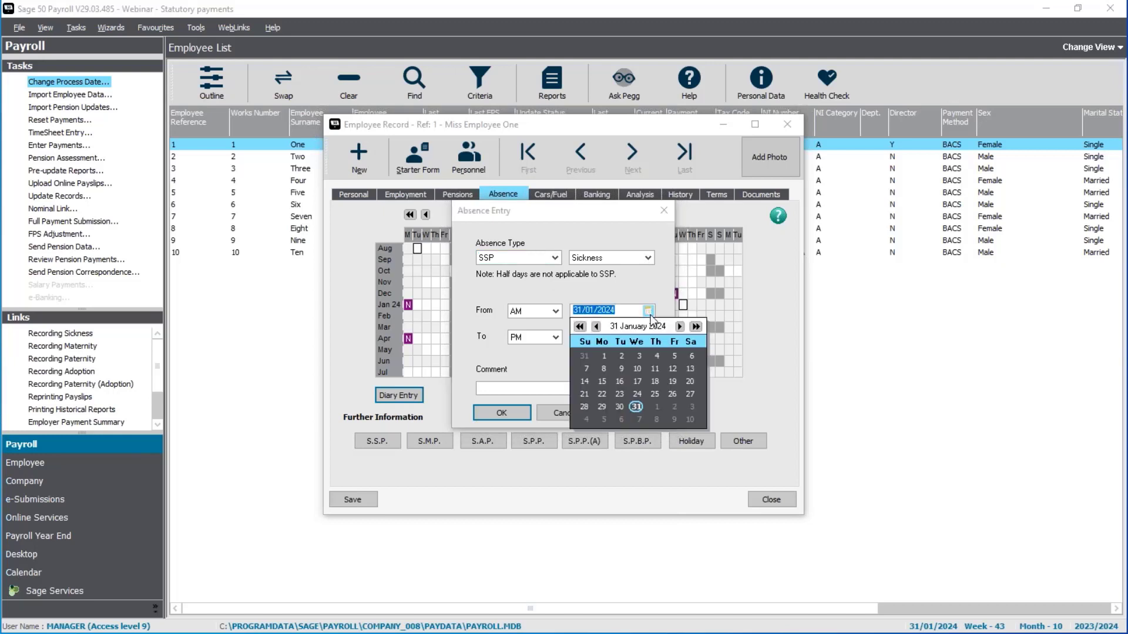
pyautogui.click(601, 382)
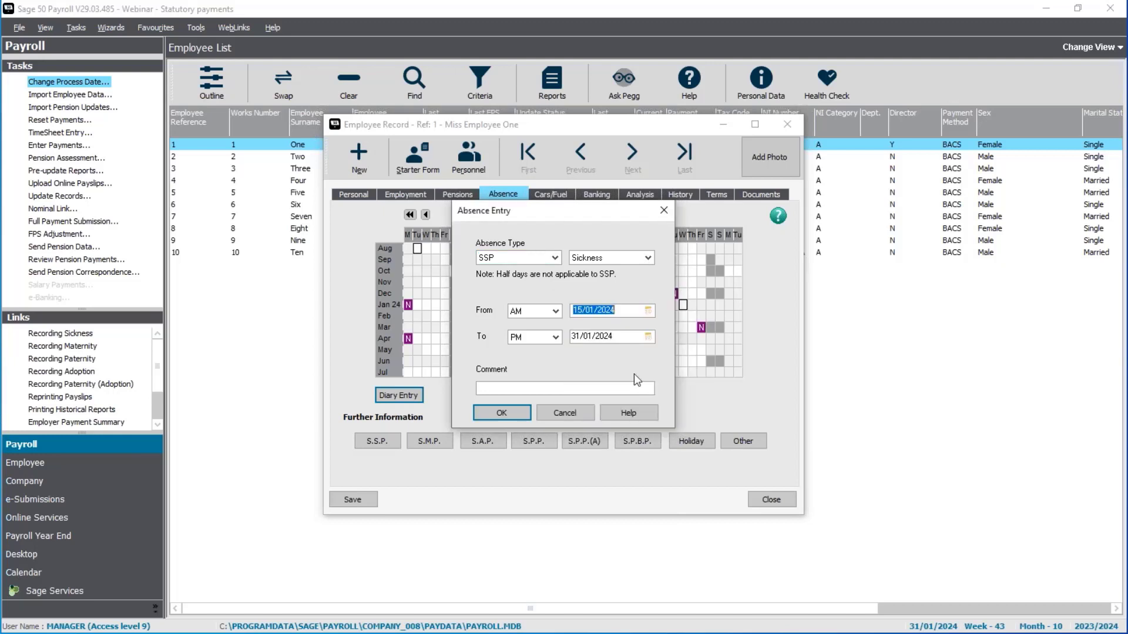
pyautogui.click(648, 337)
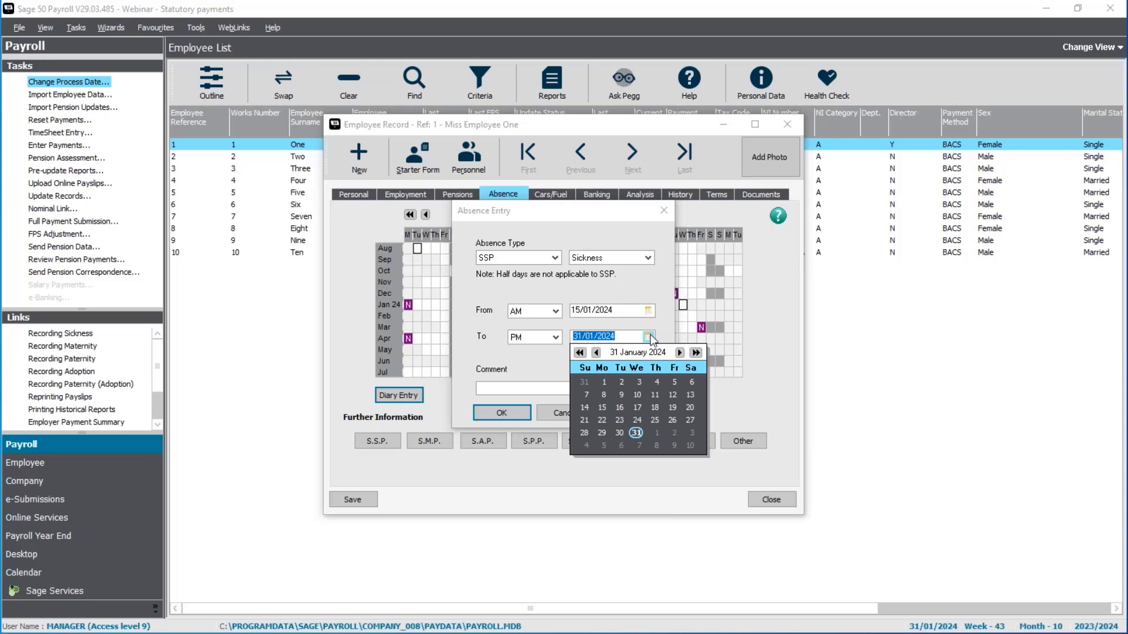
pyautogui.click(670, 421)
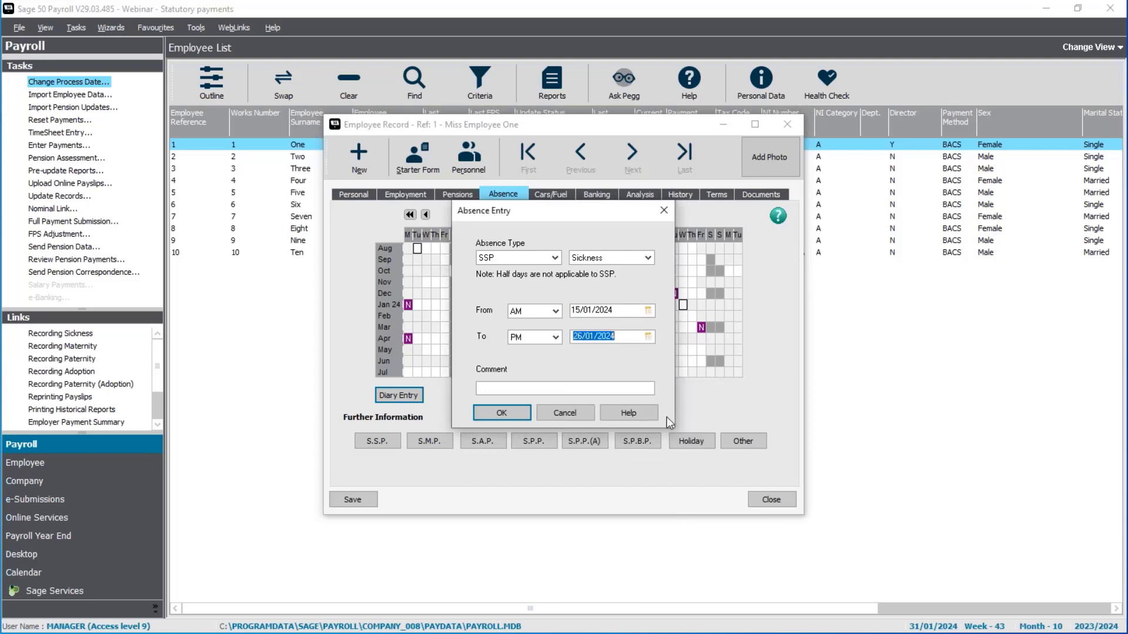
pyautogui.click(565, 386)
pyautogui.click(501, 413)
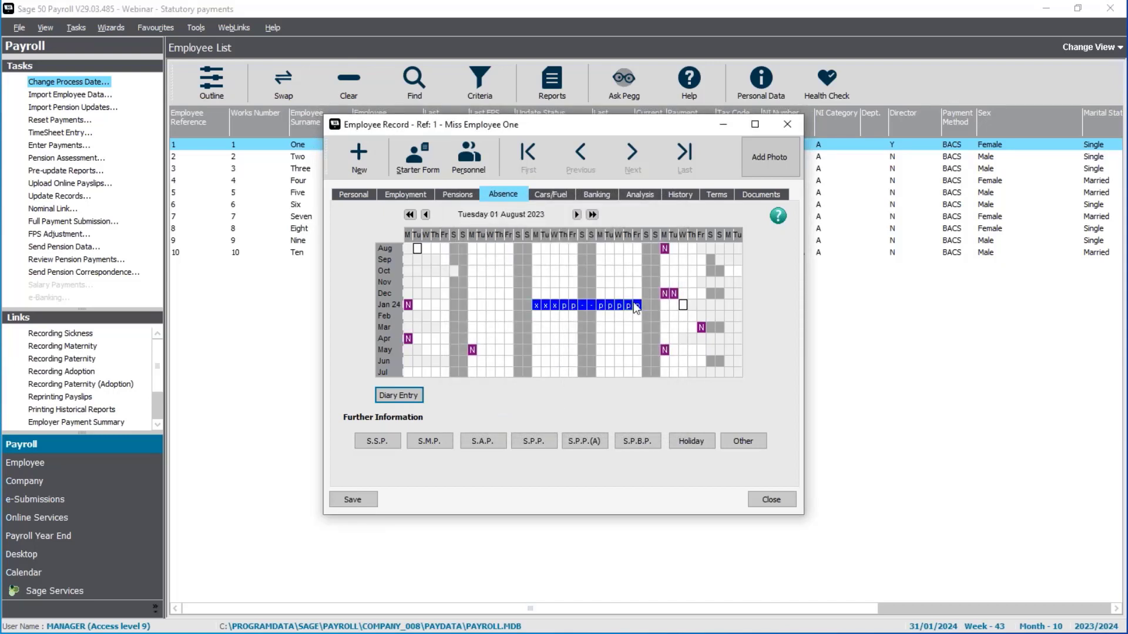
# Examine the absence details of individual waiting, paid and weekend days in the sickness period of 15 to 26 January 2024.
pyautogui.click(536, 305)
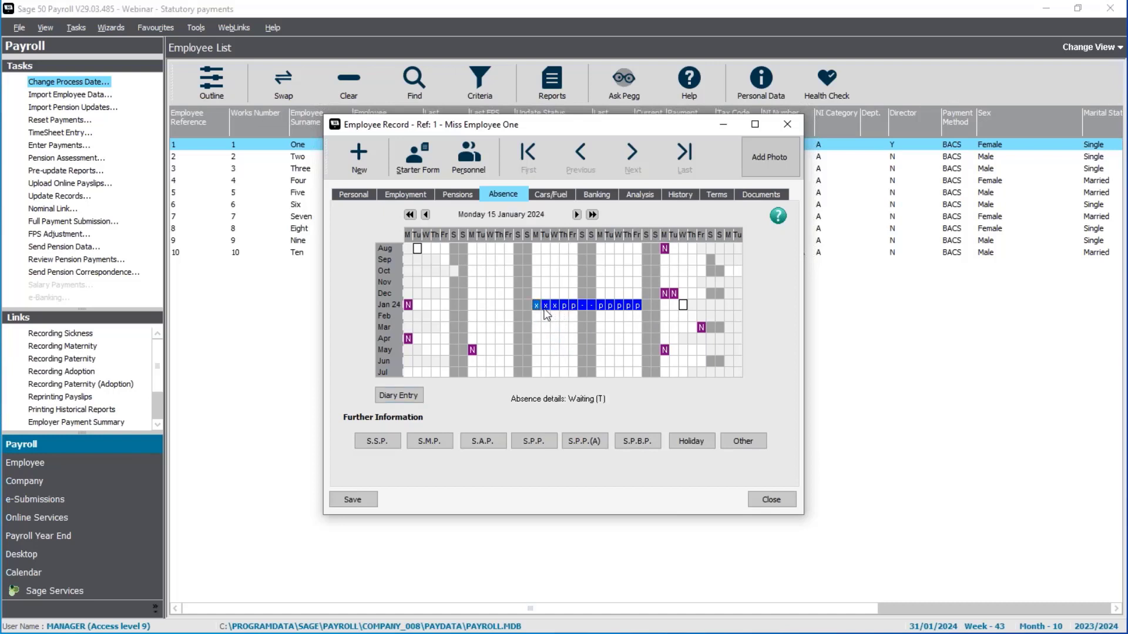
pyautogui.press('Right')
pyautogui.press('Right')
pyautogui.click(565, 307)
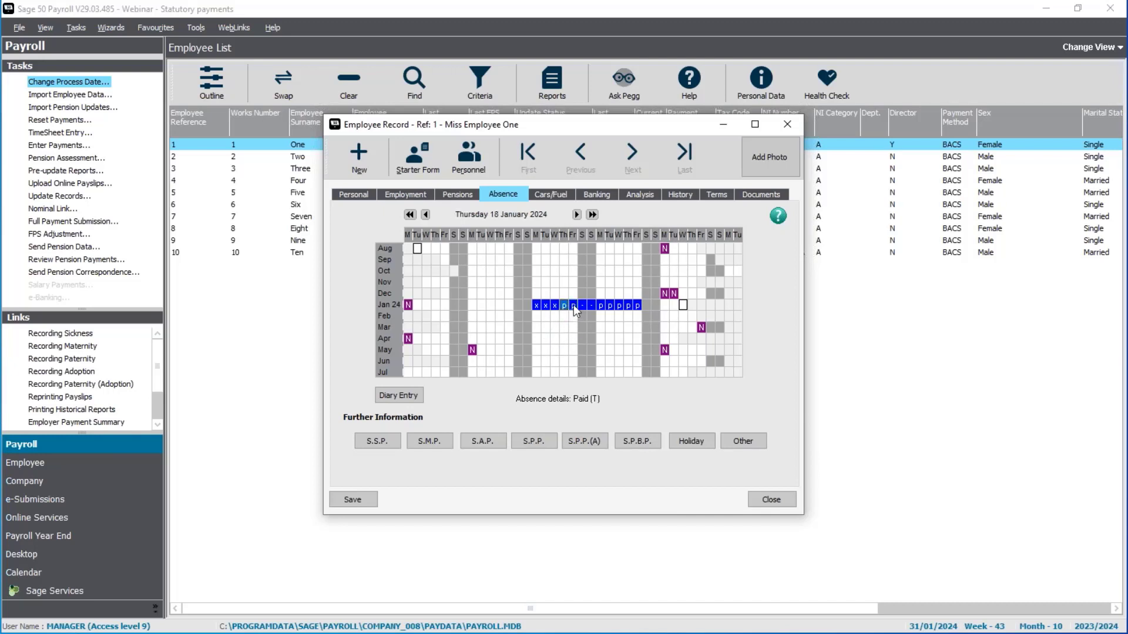
pyautogui.click(573, 305)
pyautogui.click(603, 306)
pyautogui.press('Right')
pyautogui.press('Right')
pyautogui.click(584, 305)
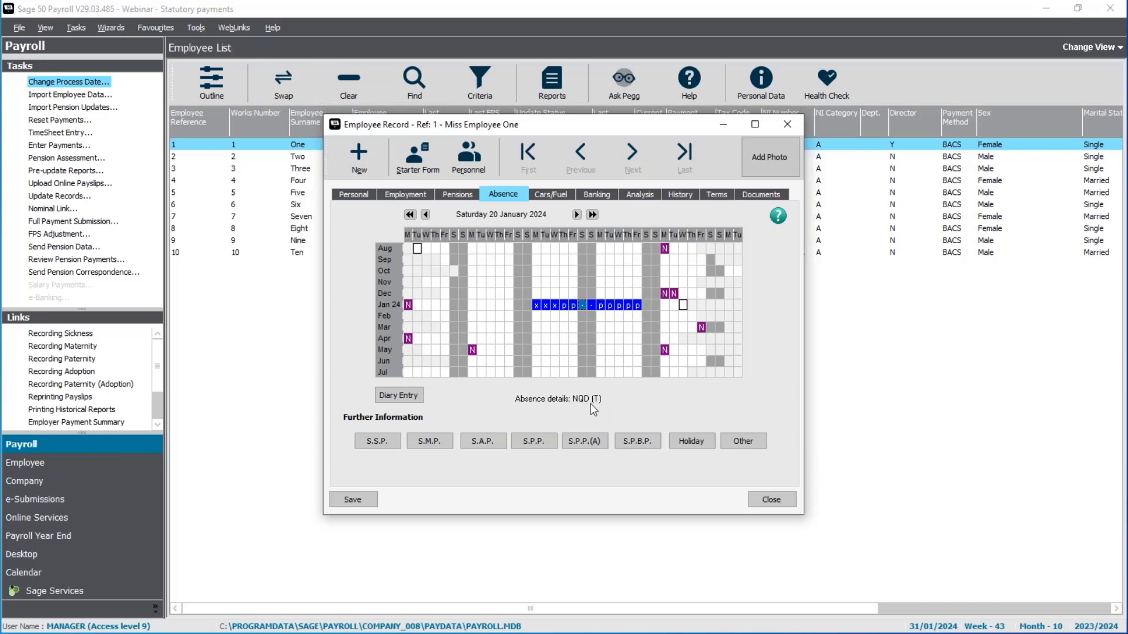
pyautogui.click(592, 305)
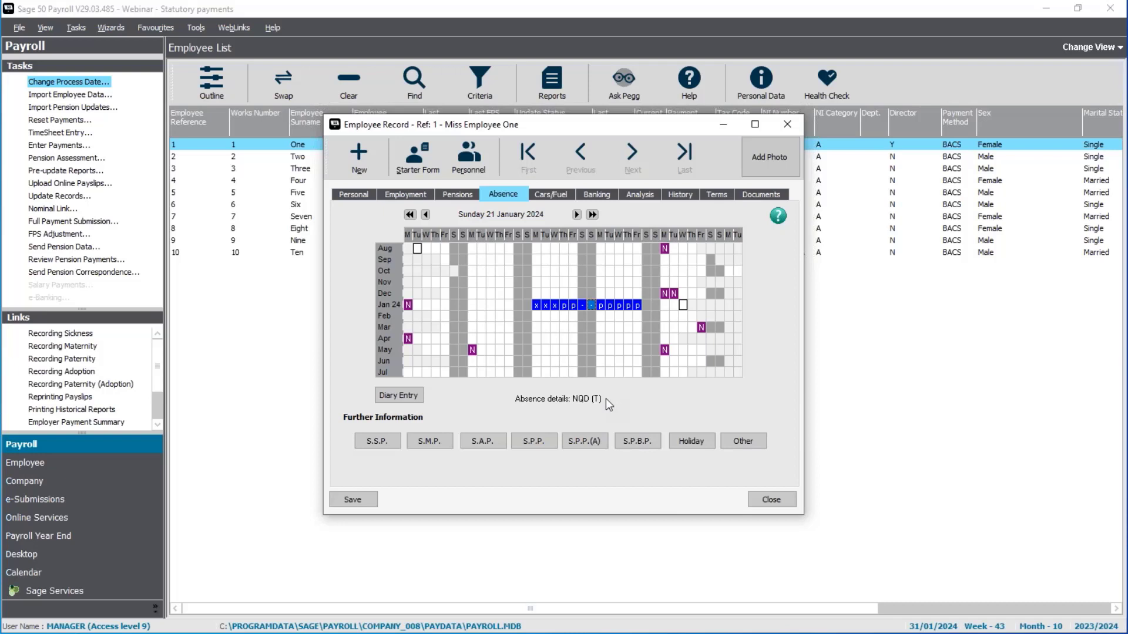
# Save the employee record, and reset Monday 15 to Friday 26 January 2024 to no absence in the absence calendar.
pyautogui.click(337, 500)
pyautogui.moveTo(537, 306); pyautogui.dragTo(636, 308)
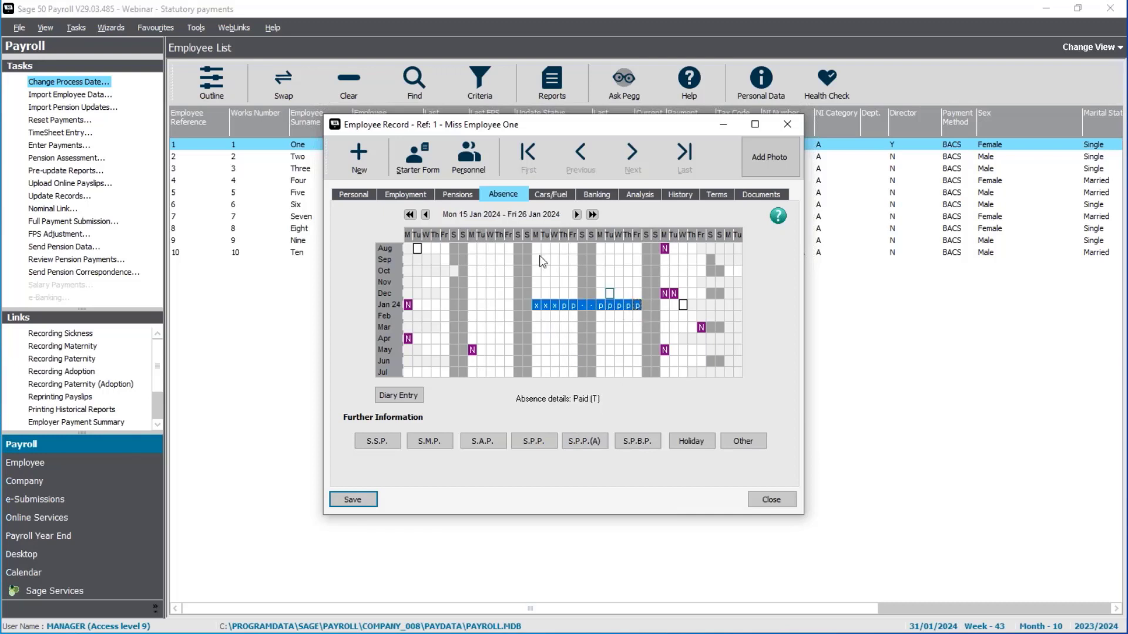
pyautogui.rightClick(586, 309)
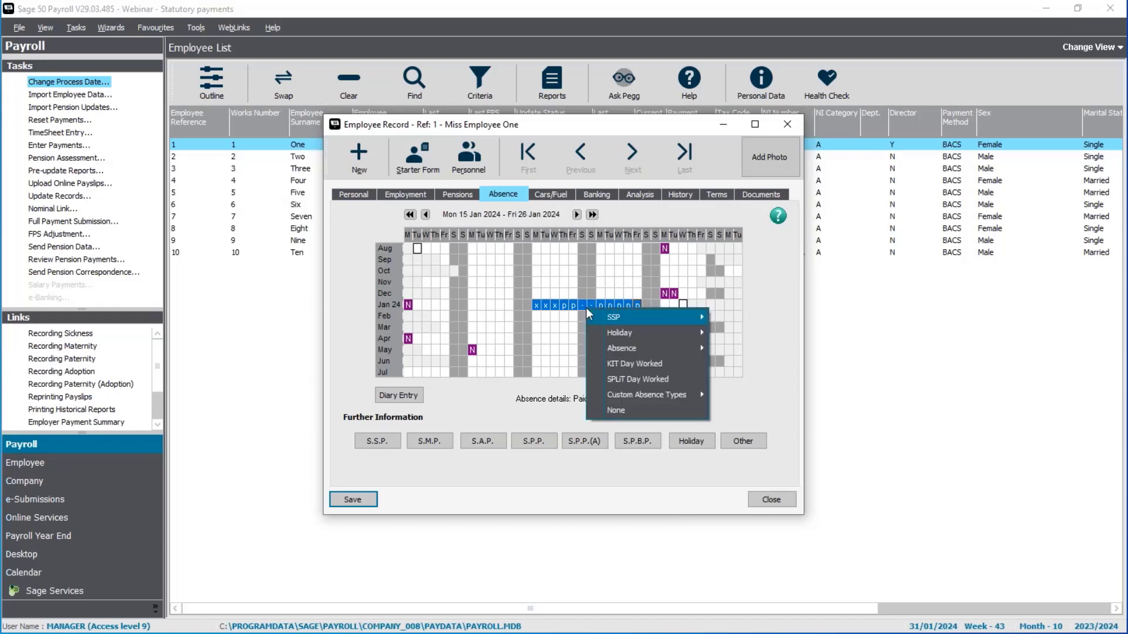
pyautogui.click(627, 413)
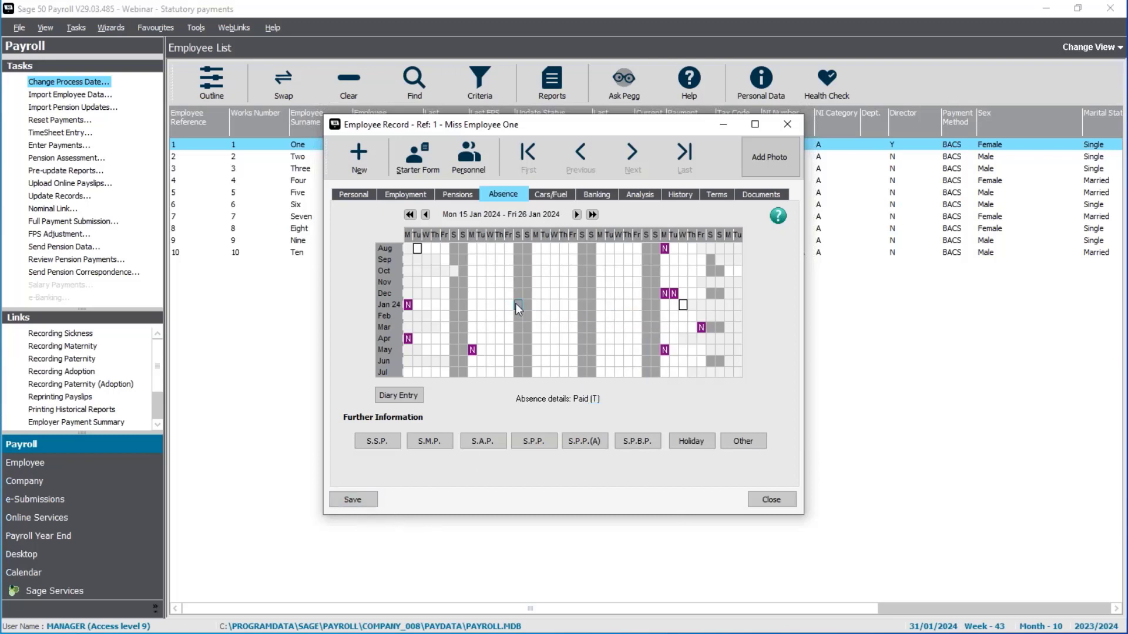
# Mark 15 to 26 January 2024 as SSP due to sickness without a comment, and save and close the employee record.
pyautogui.moveTo(535, 305); pyautogui.dragTo(640, 305)
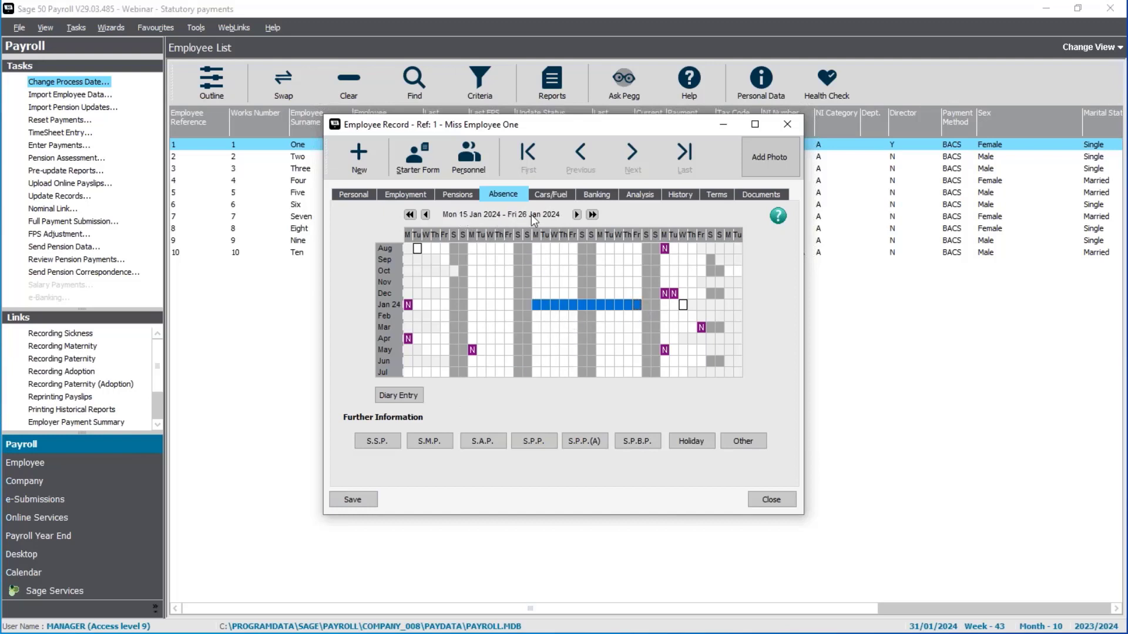
pyautogui.rightClick(554, 306)
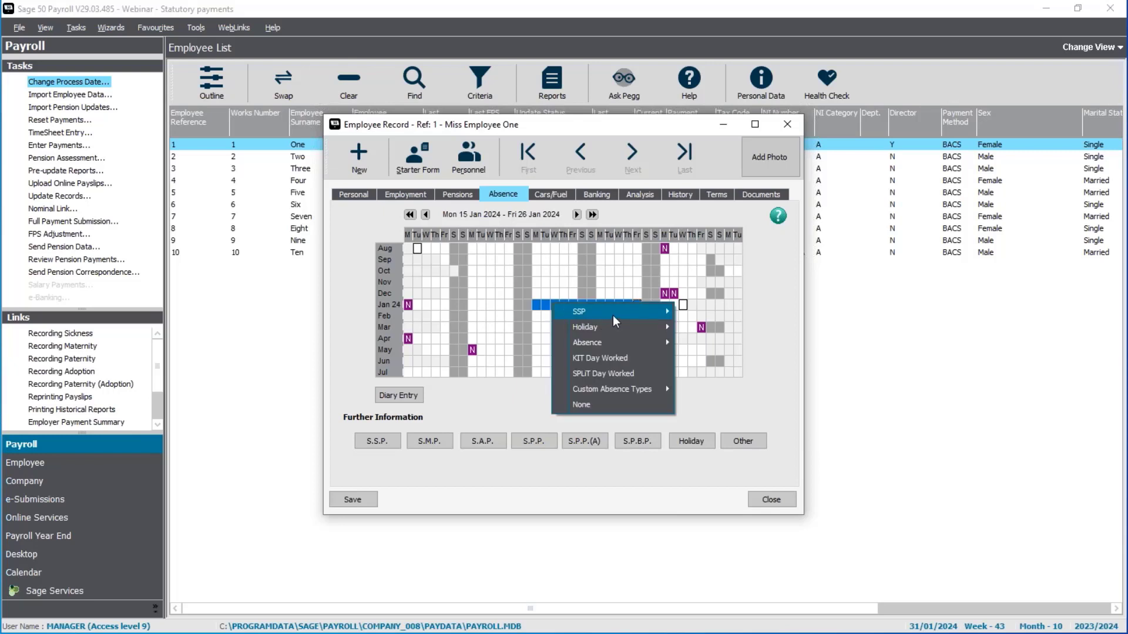
pyautogui.moveTo(613, 317)
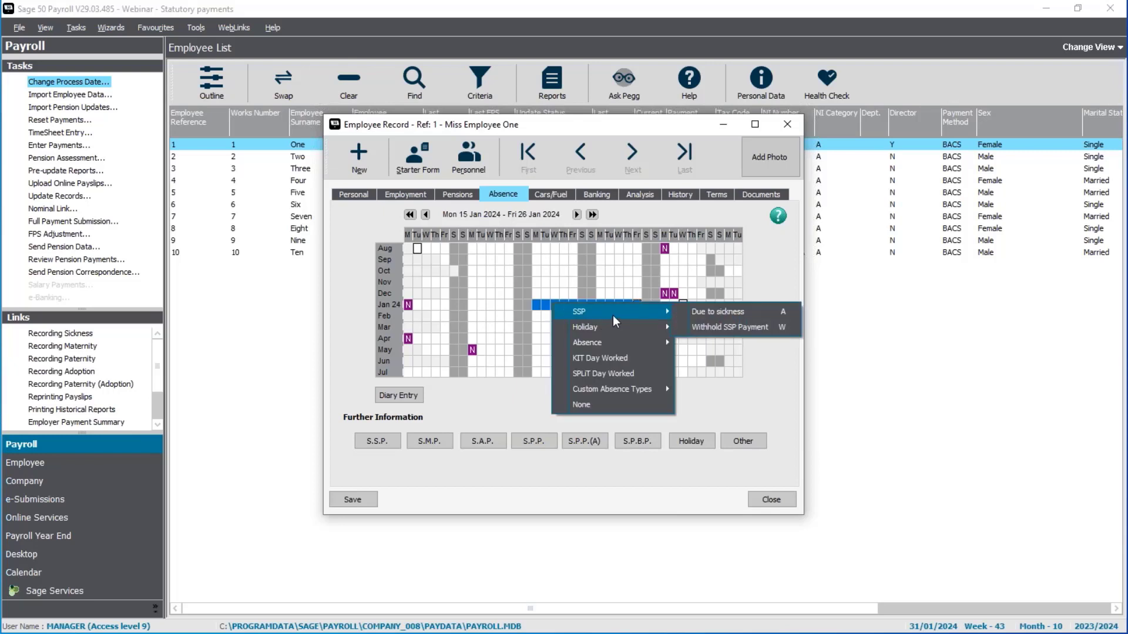
pyautogui.click(737, 317)
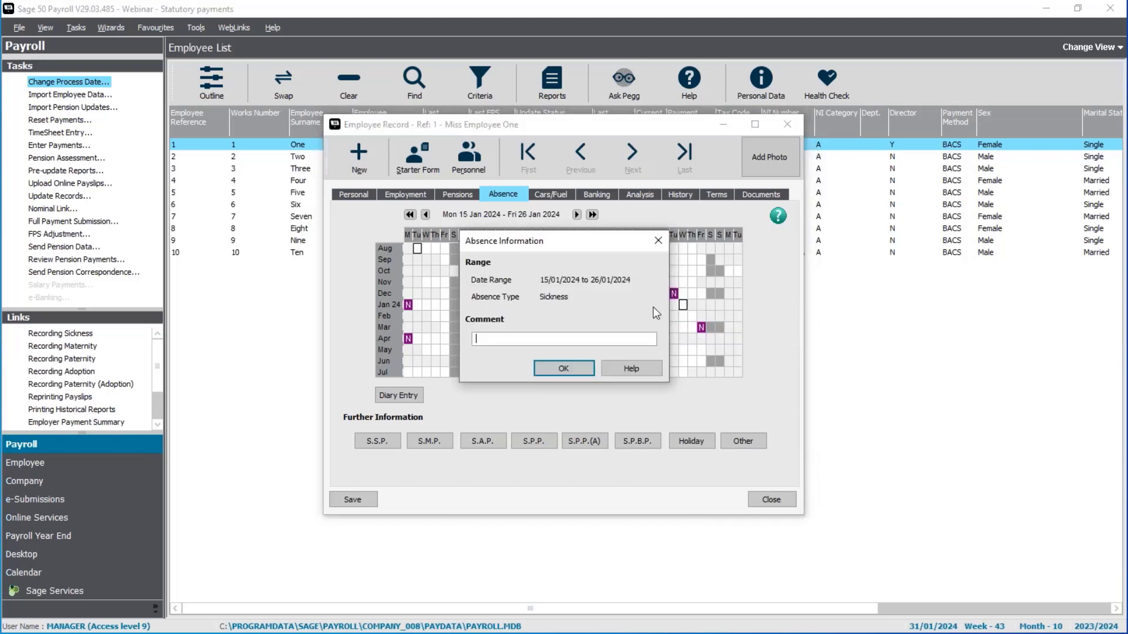
pyautogui.click(575, 368)
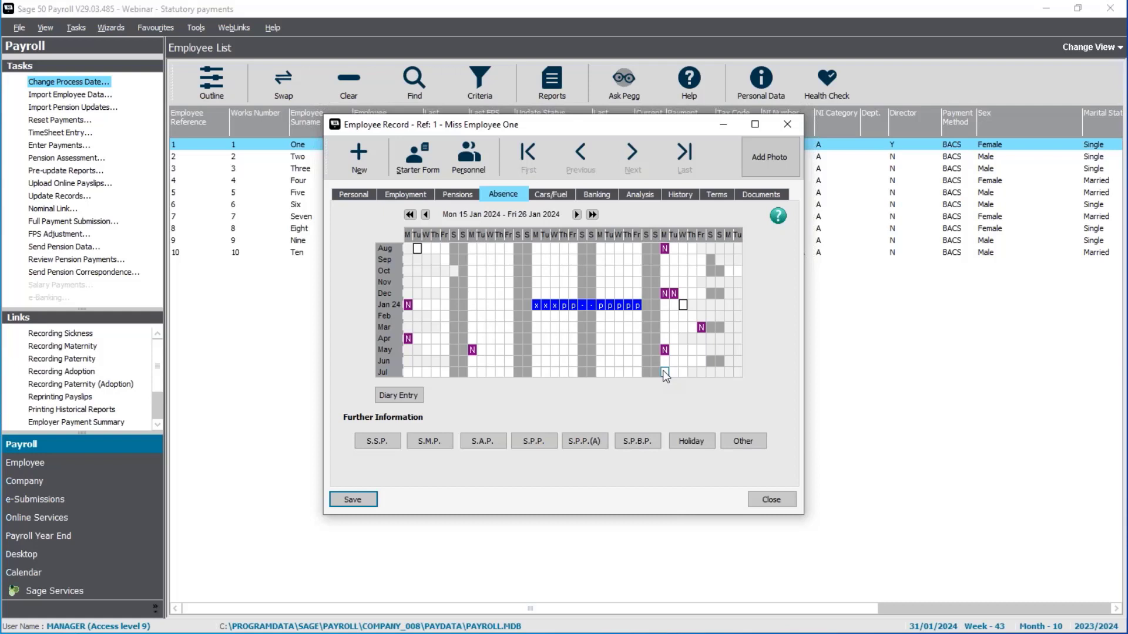
pyautogui.click(774, 503)
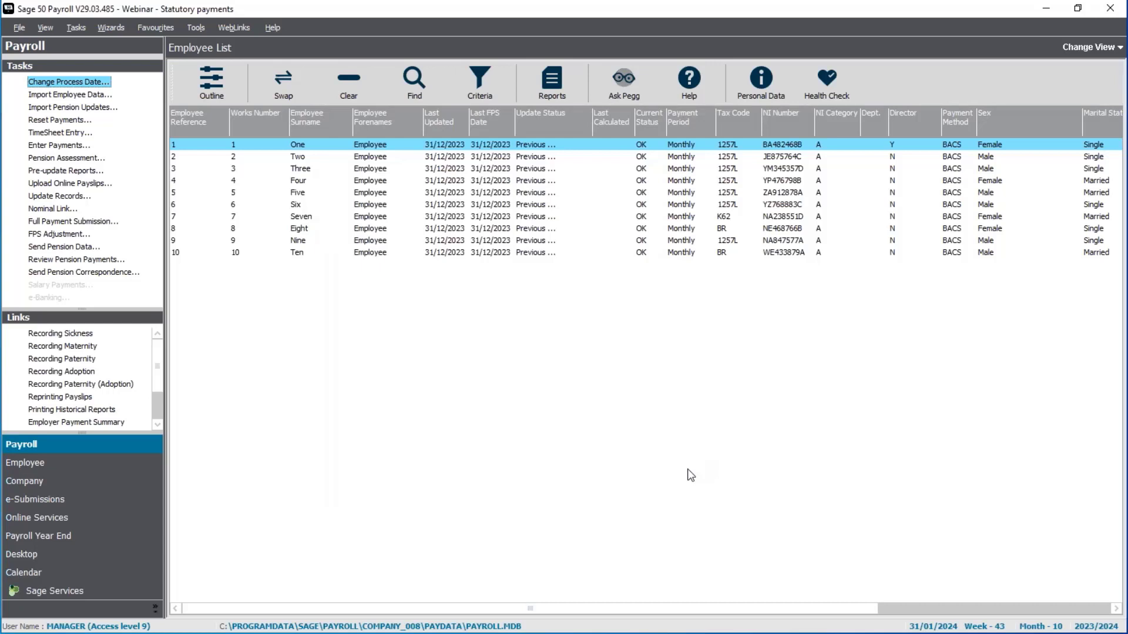
# Select the employee with reference 2 and open the Recording Sickness task for them.
pyautogui.click(357, 157)
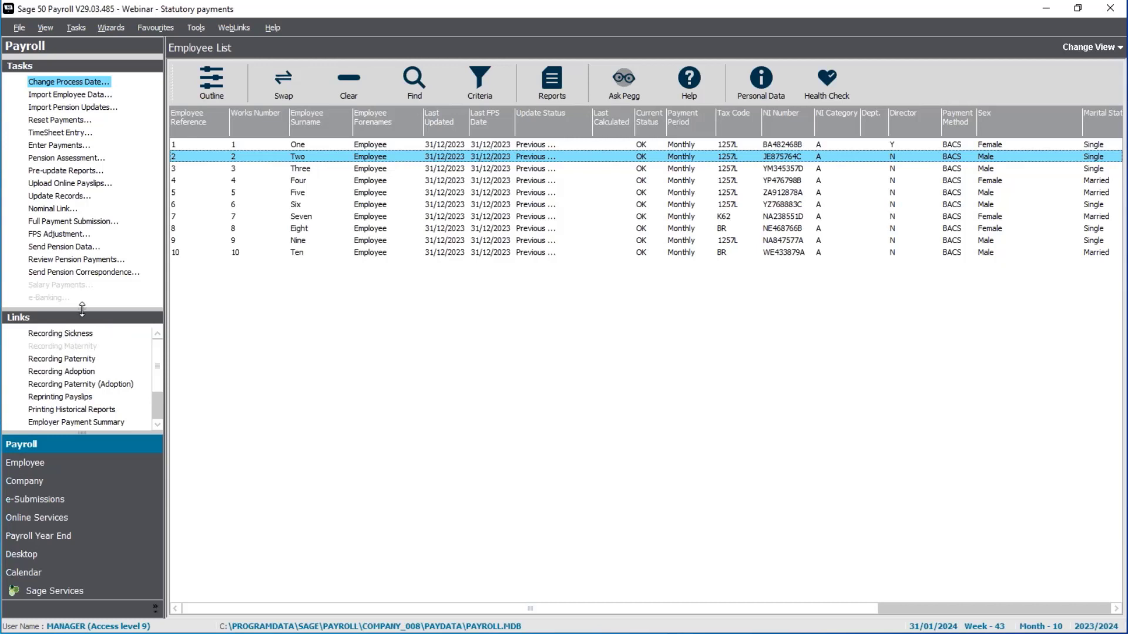
pyautogui.moveTo(80, 305); pyautogui.dragTo(77, 328)
pyautogui.moveTo(78, 394); pyautogui.dragTo(78, 347)
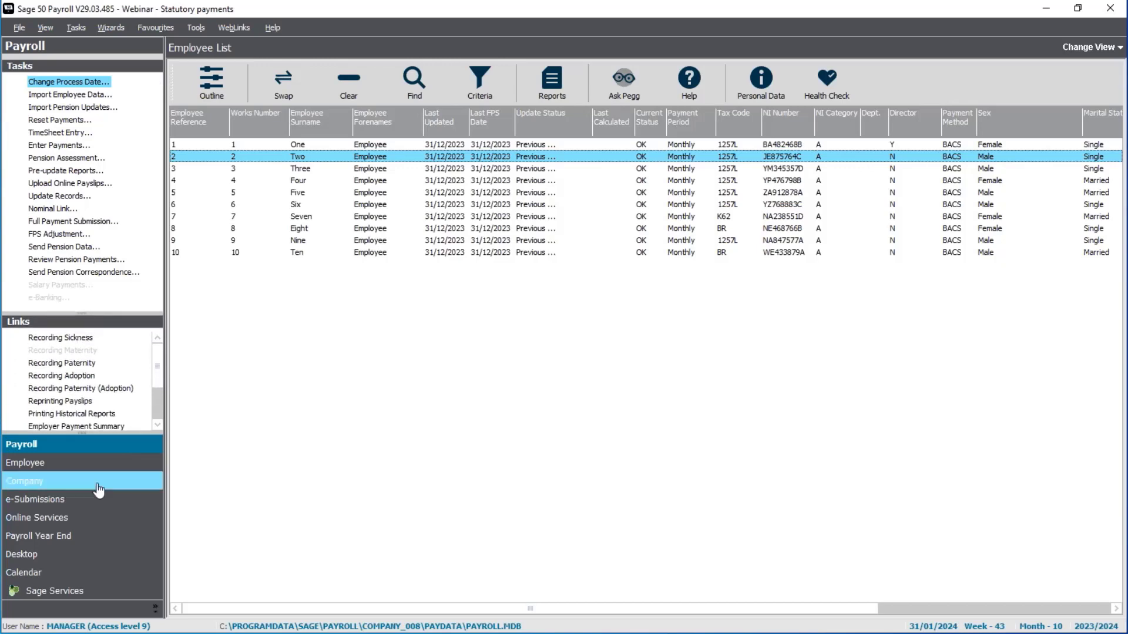
pyautogui.click(76, 464)
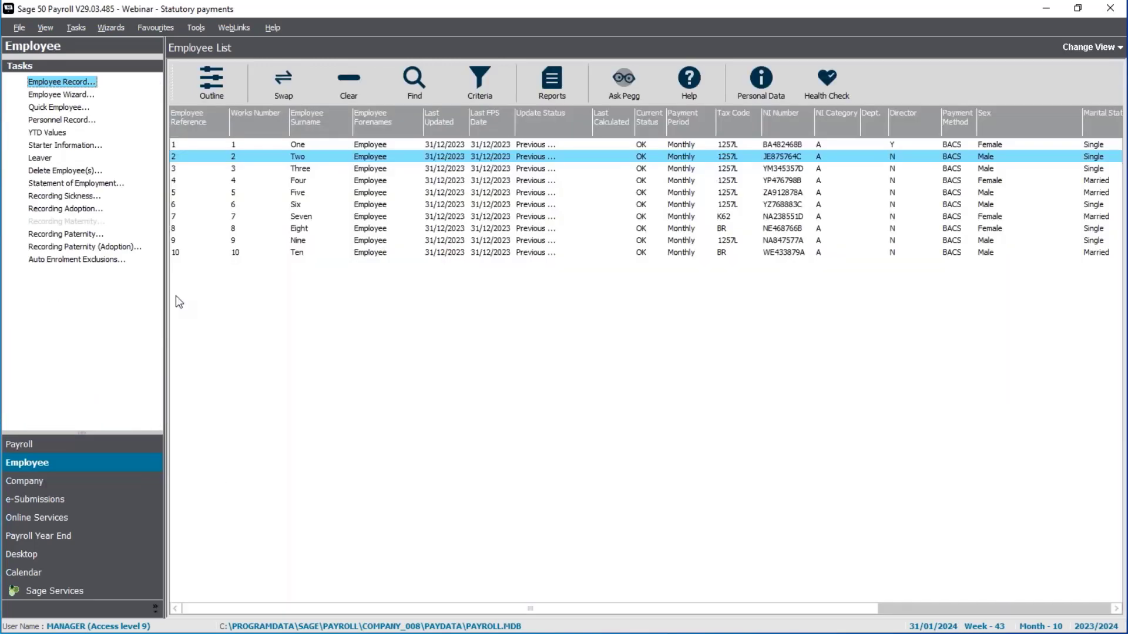
pyautogui.click(53, 198)
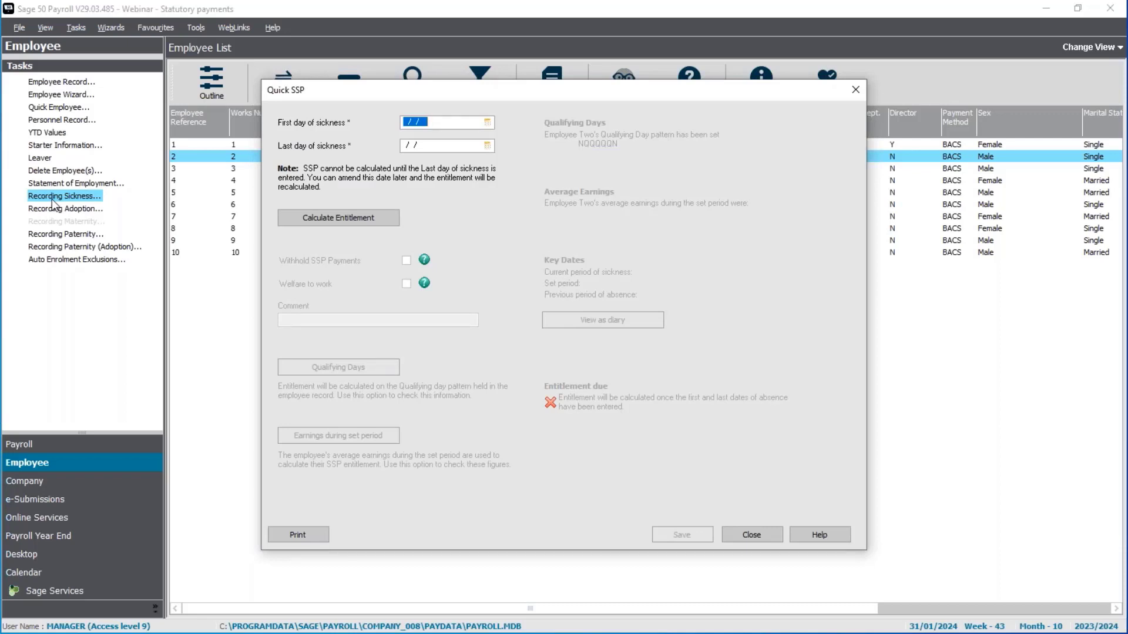
# Set the first day of sickness to 08/01/2024 and the last to 17/01/2024, and calculate the SSP entitlement.
pyautogui.click(487, 122)
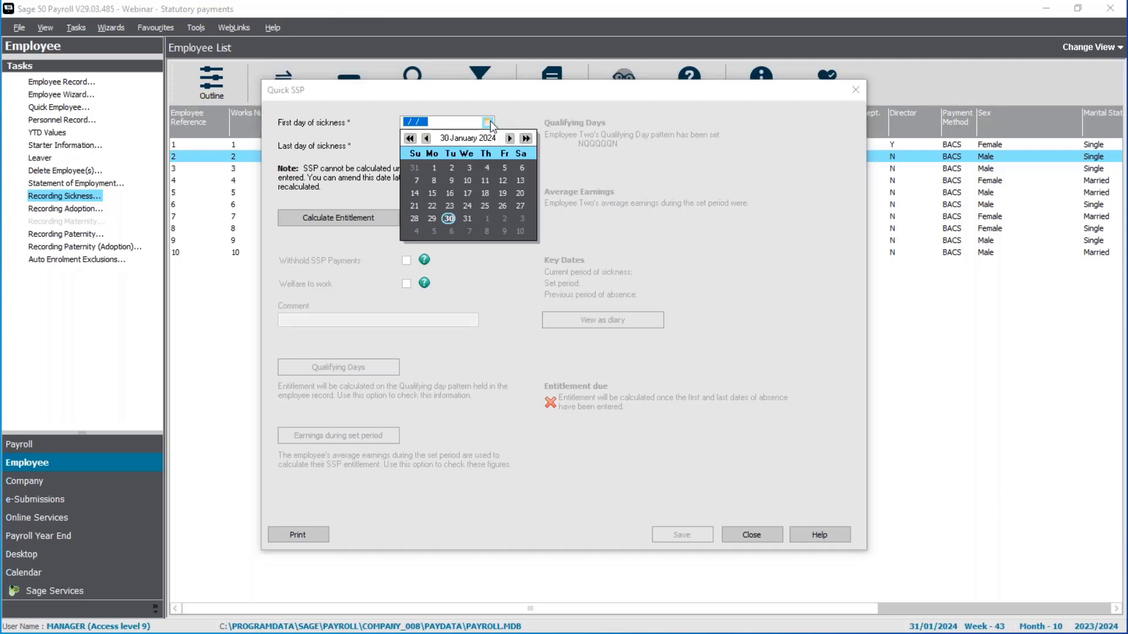
pyautogui.click(432, 181)
pyautogui.click(488, 145)
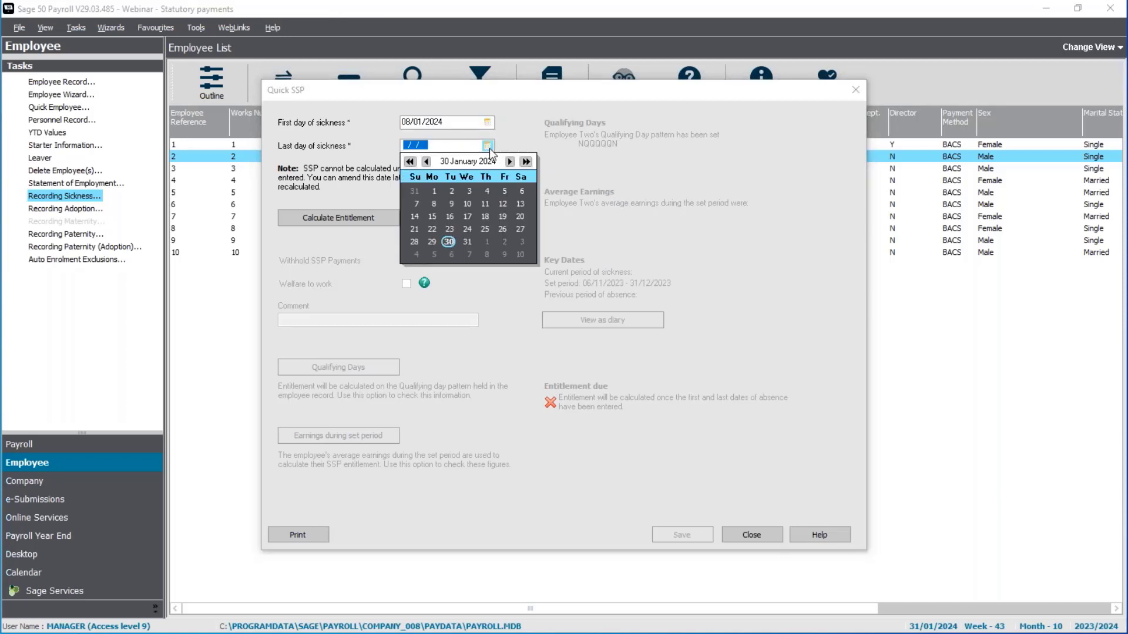
pyautogui.click(470, 216)
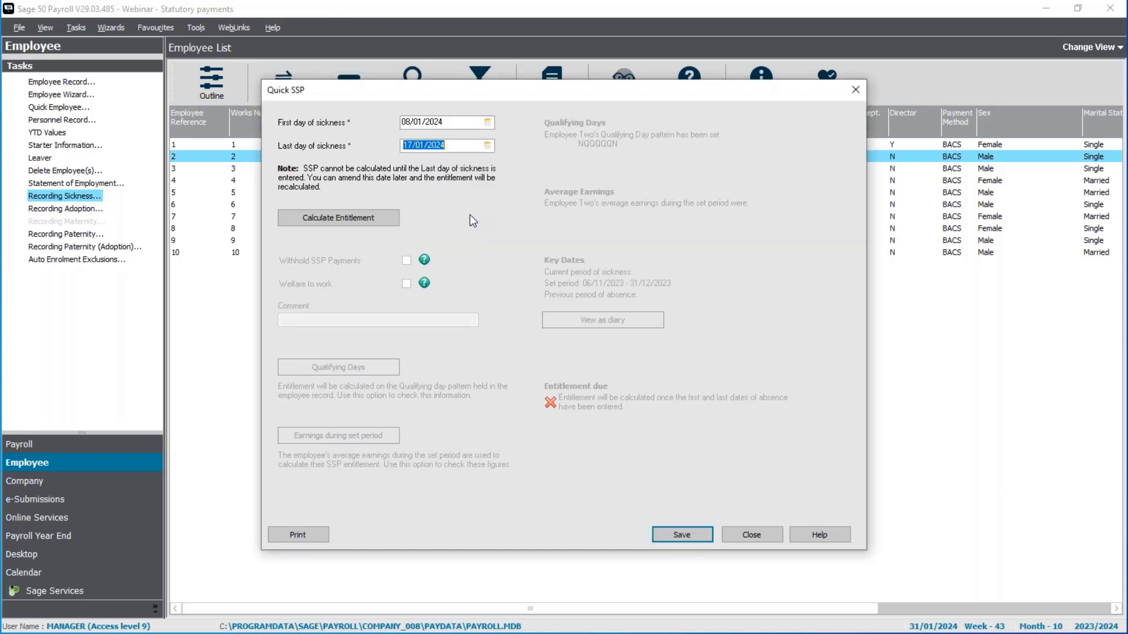
pyautogui.click(358, 222)
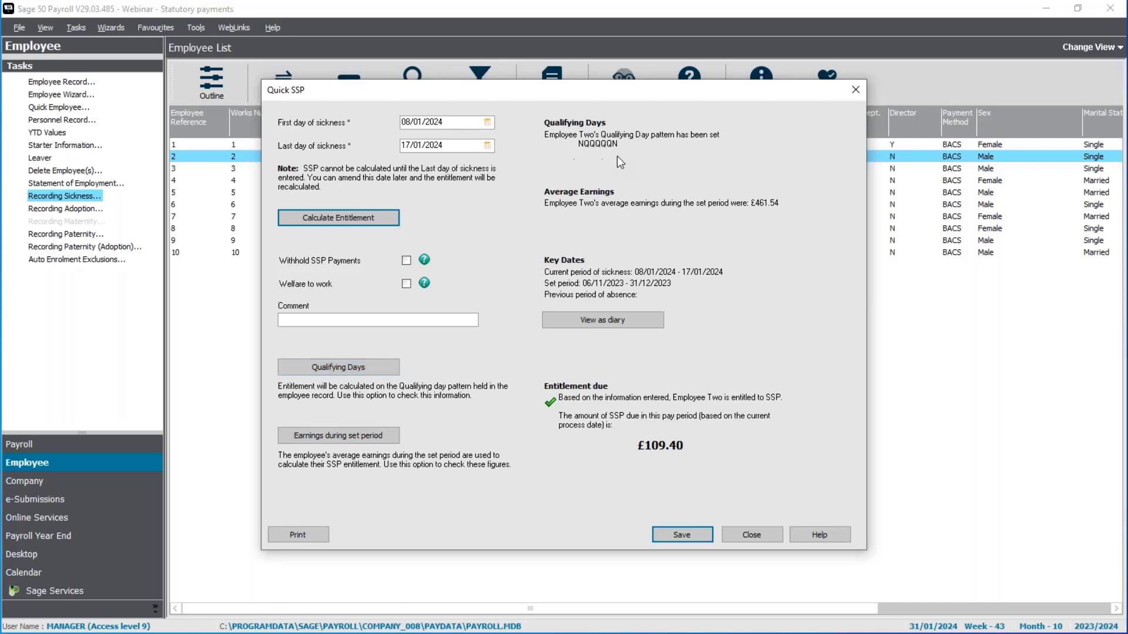
# Check the qualifying day pattern without changing it, and save and close the sickness record.
pyautogui.click(349, 372)
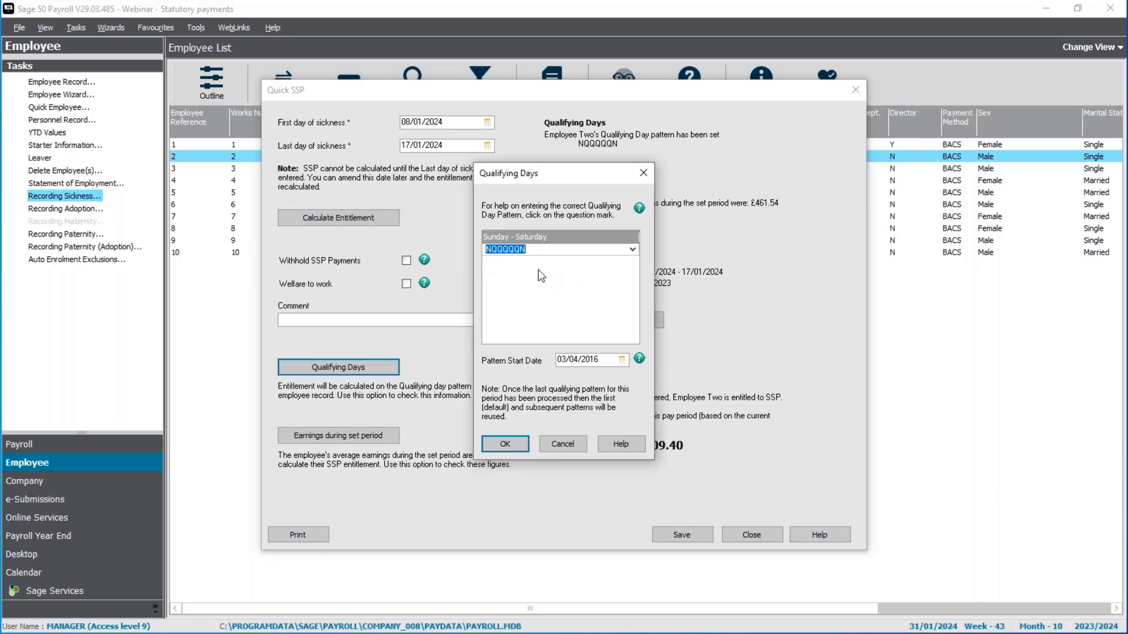
pyautogui.click(576, 448)
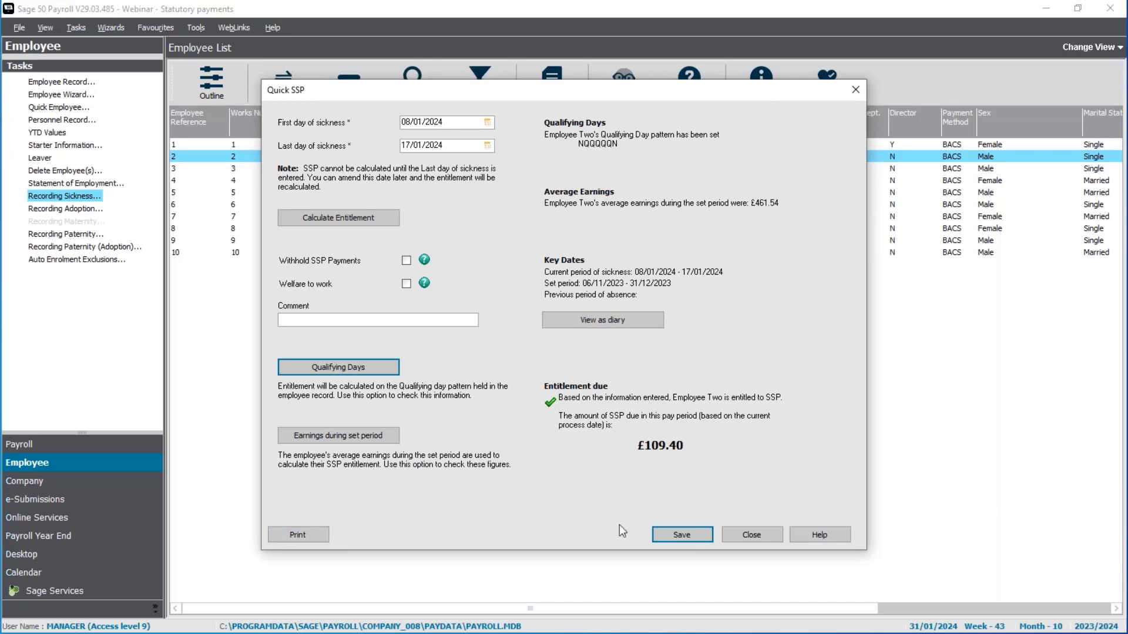
pyautogui.click(757, 535)
# Open the absence calendar in employee 2's record, examine individual days of the January 2024 sickness period, and close the record.
pyautogui.rightClick(292, 158)
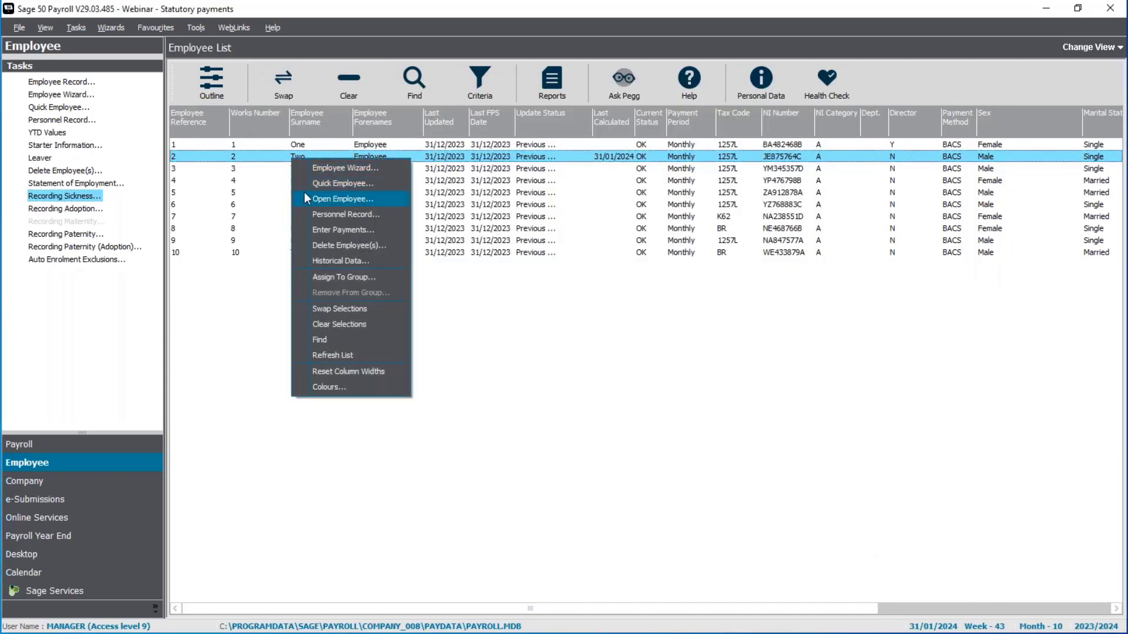
pyautogui.click(332, 199)
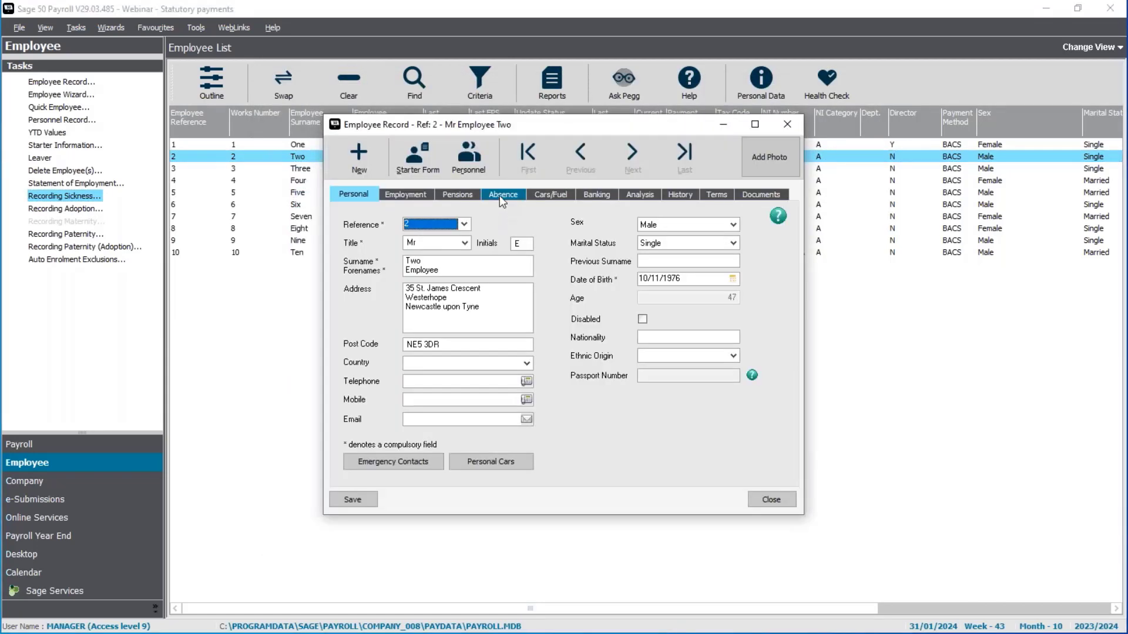
pyautogui.click(499, 195)
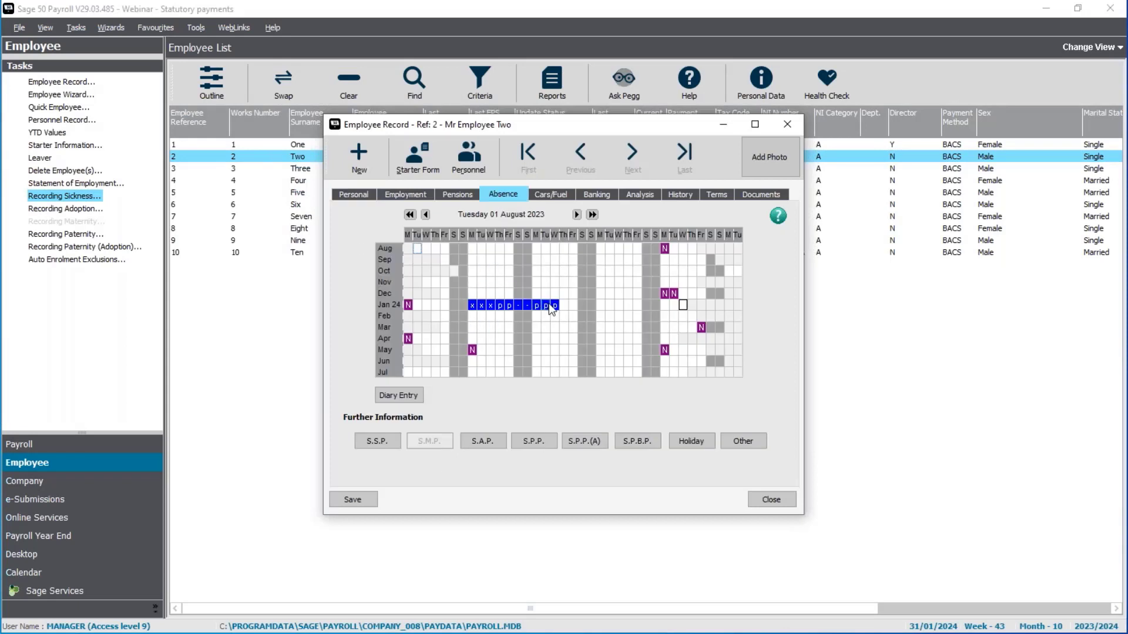
pyautogui.click(500, 306)
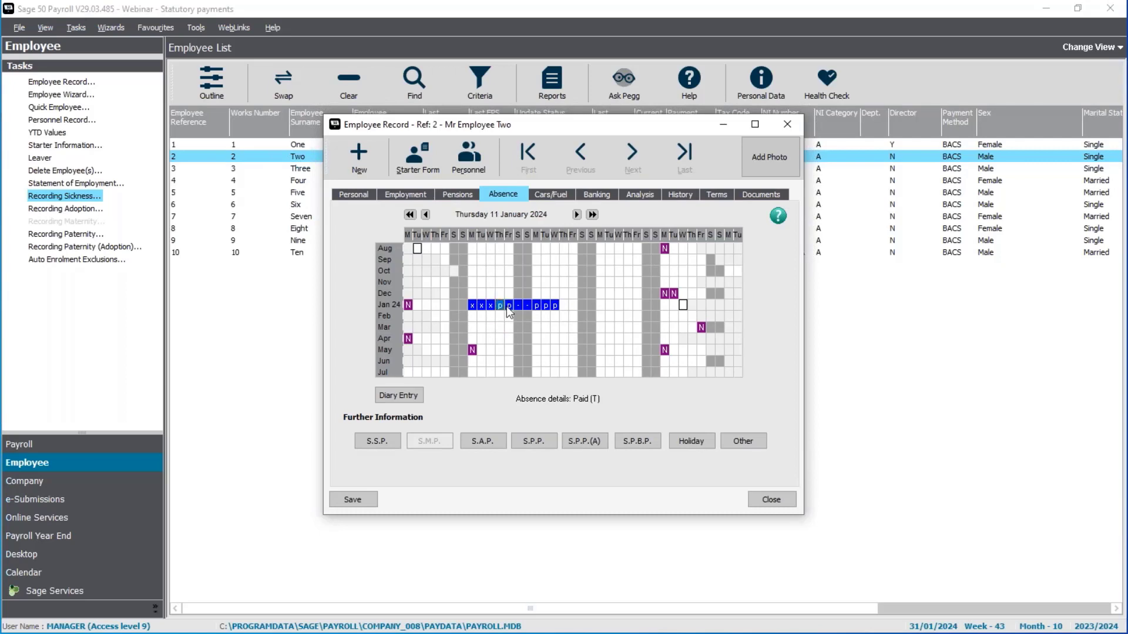
pyautogui.click(509, 307)
pyautogui.click(520, 306)
pyautogui.click(527, 306)
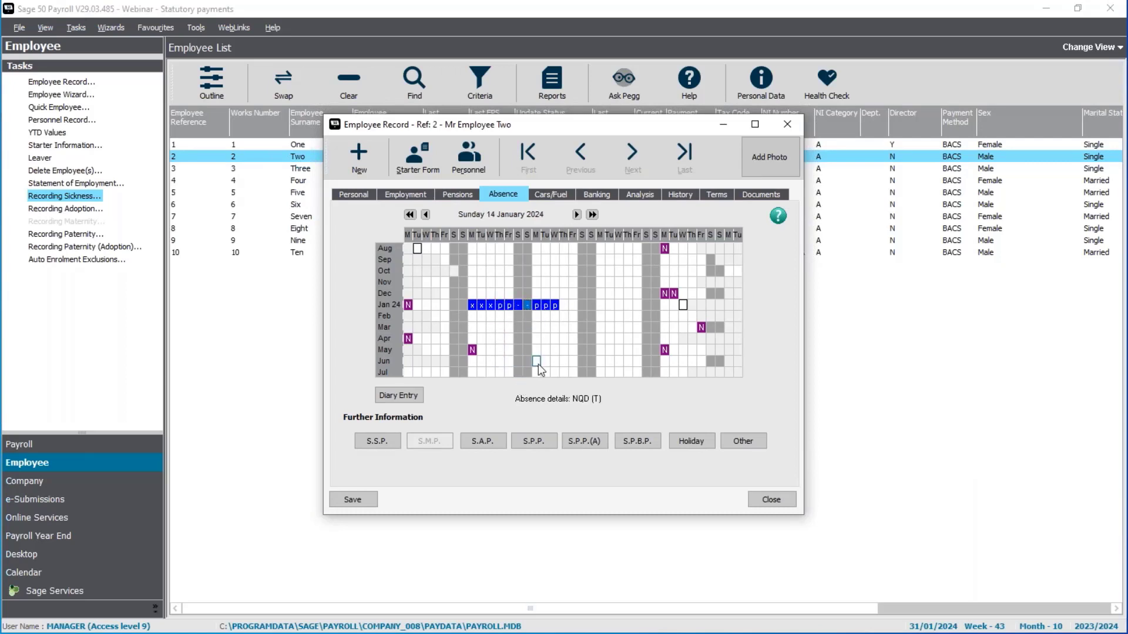
pyautogui.click(768, 500)
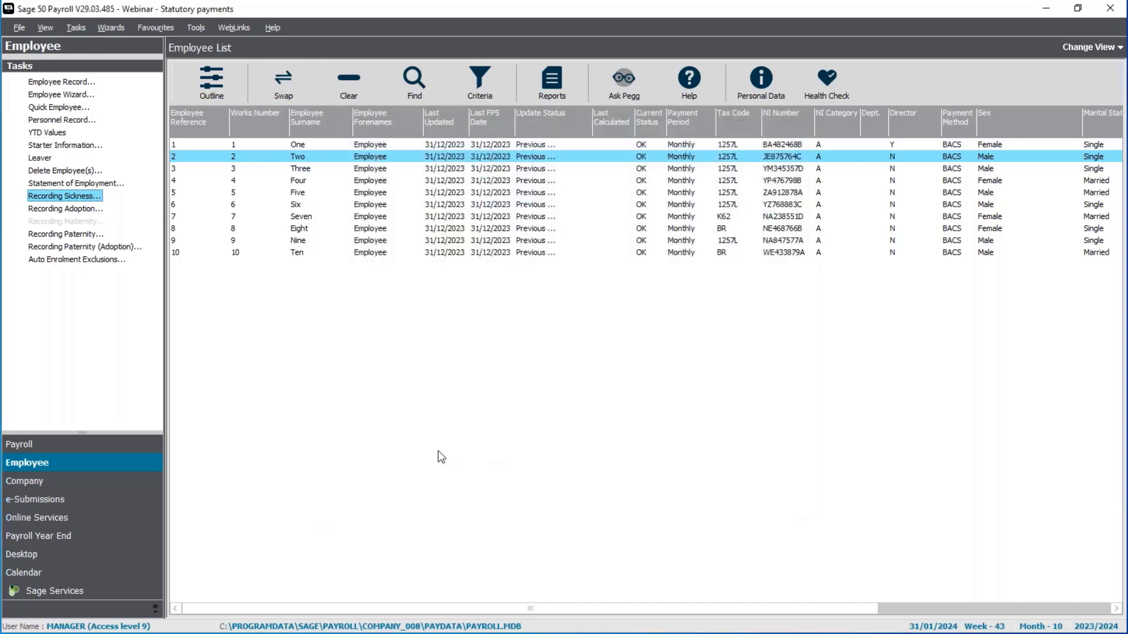
# Select employees 1 and 2 together and open Enter Payments for them.
pyautogui.keyDown('ctrl'); pyautogui.click(369, 145); pyautogui.keyUp('ctrl')
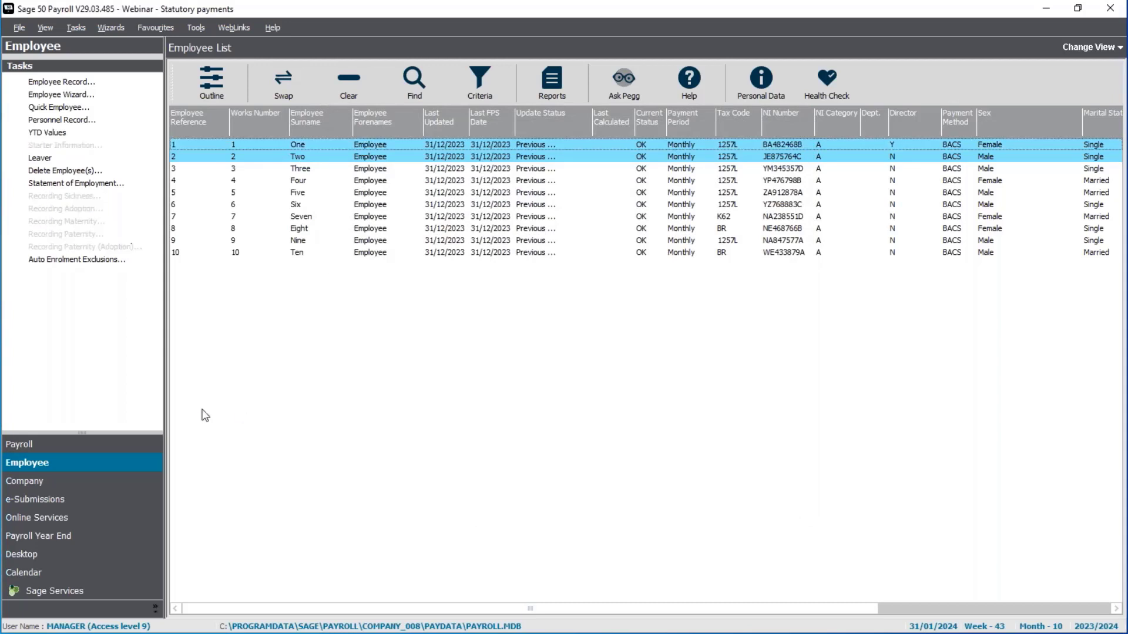
pyautogui.click(73, 448)
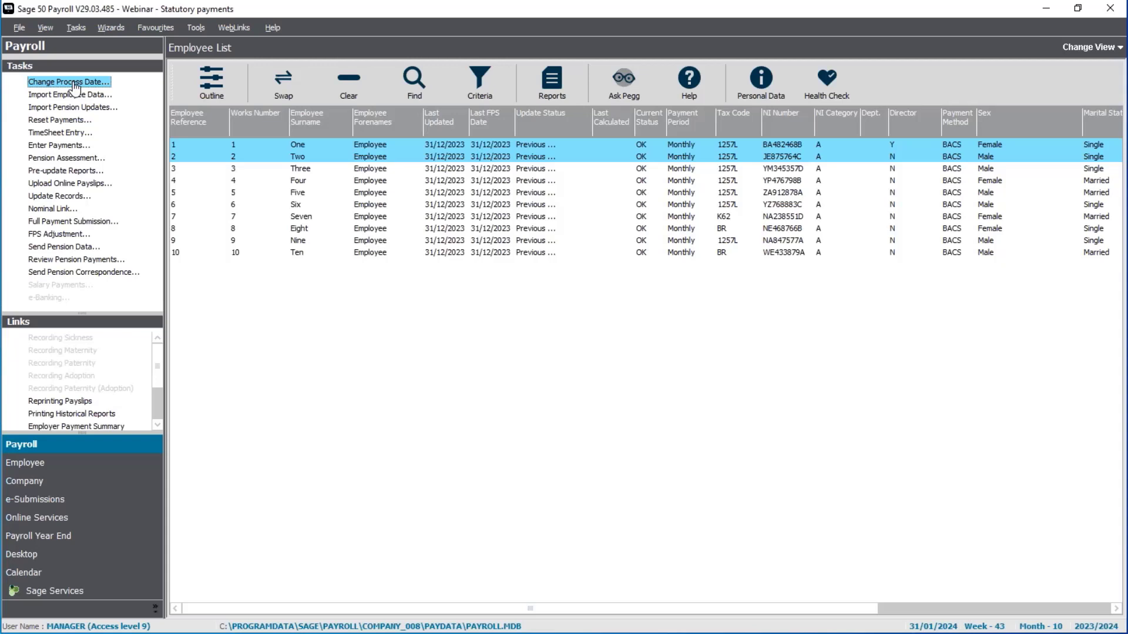
pyautogui.click(86, 147)
pyautogui.click(675, 385)
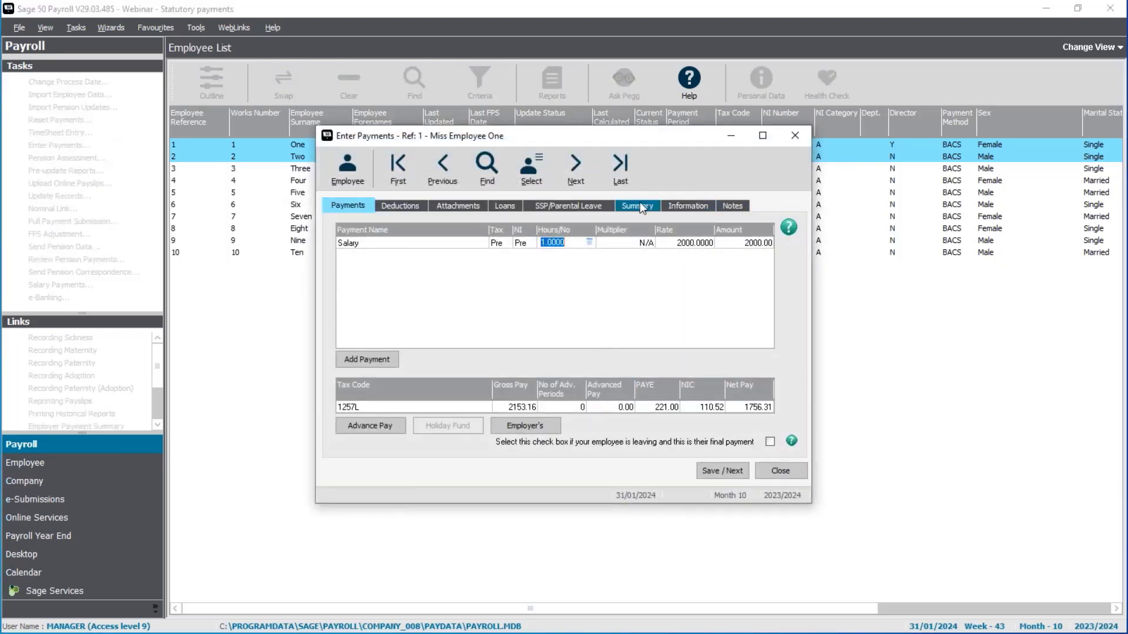
# Examine individual waiting and paid days in employee 1's SSP/Parental Leave calendar for January 2024, and save and move to employee 2.
pyautogui.click(572, 209)
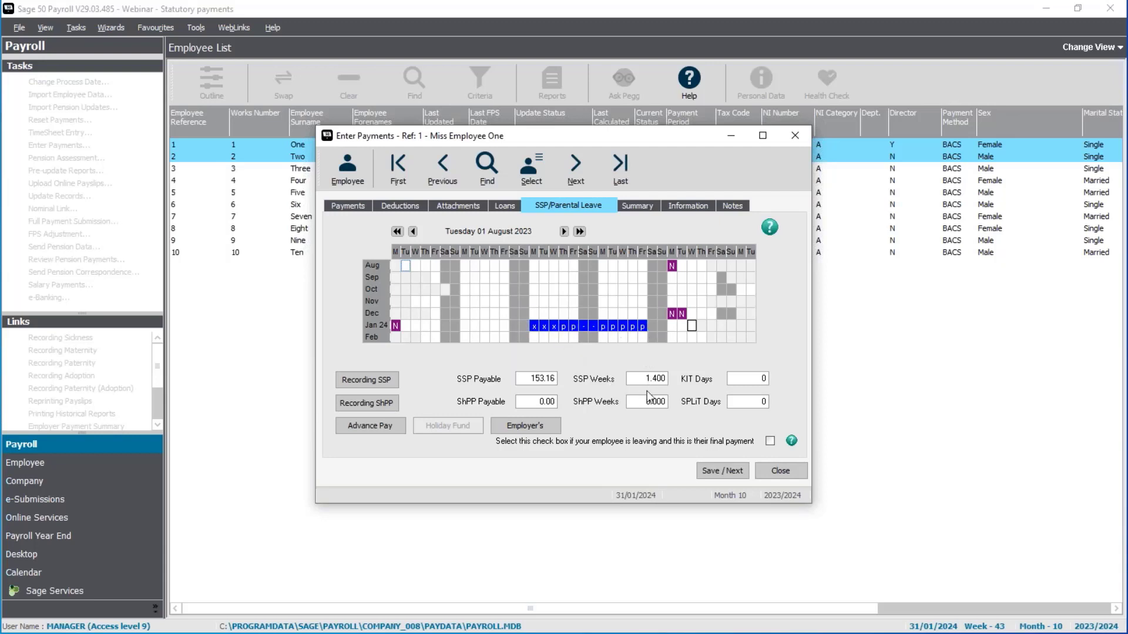
pyautogui.click(536, 327)
pyautogui.click(545, 327)
pyautogui.click(554, 327)
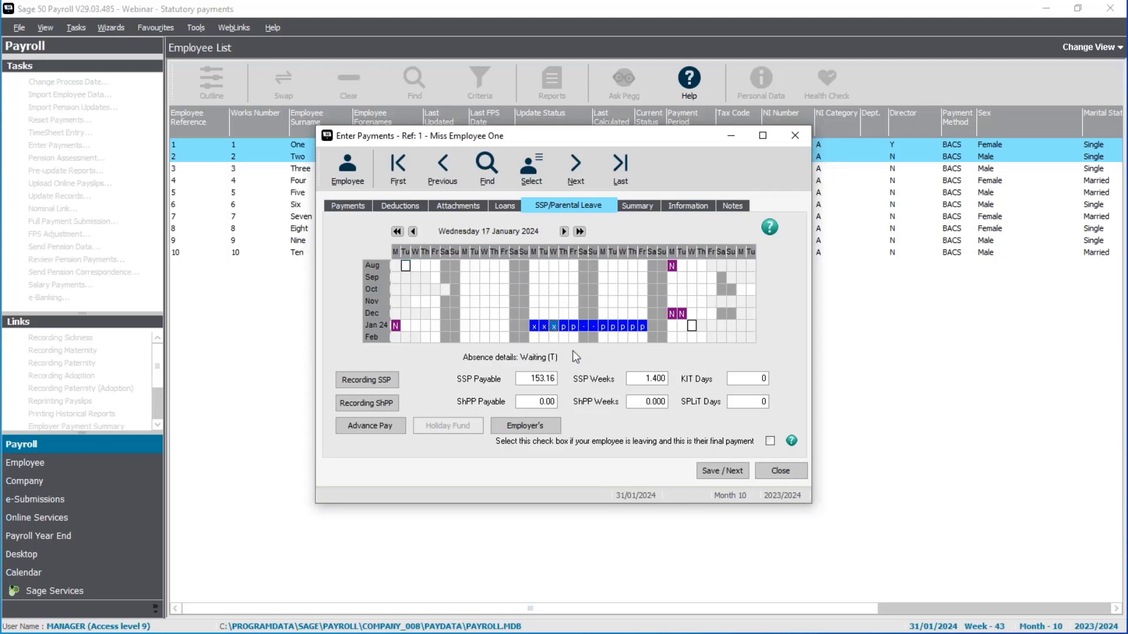
pyautogui.click(564, 327)
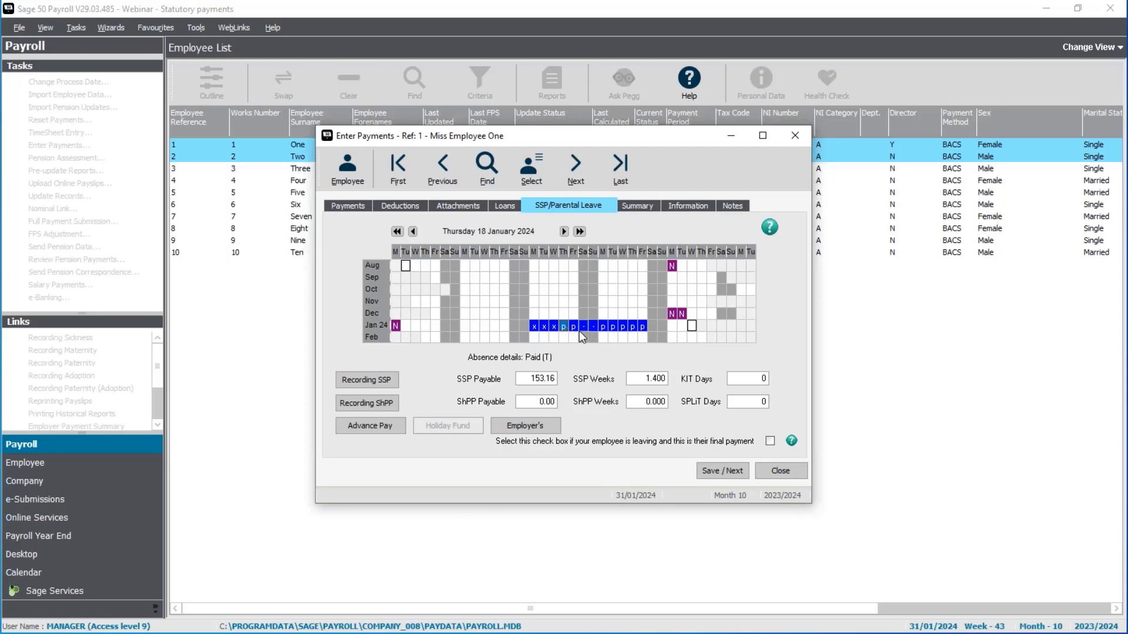
pyautogui.click(573, 327)
pyautogui.click(563, 328)
pyautogui.click(574, 327)
pyautogui.click(726, 471)
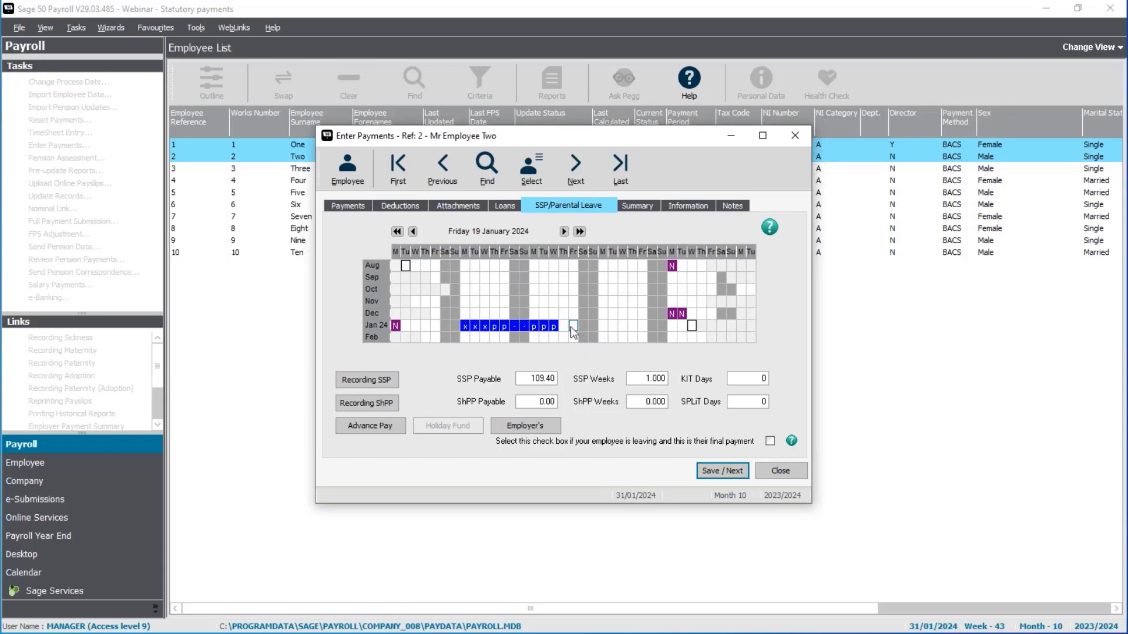
# Mark 22 to 26 January 2024 as SSP due to sickness in employee 2's calendar.
pyautogui.moveTo(602, 327); pyautogui.dragTo(639, 328)
pyautogui.rightClick(641, 326)
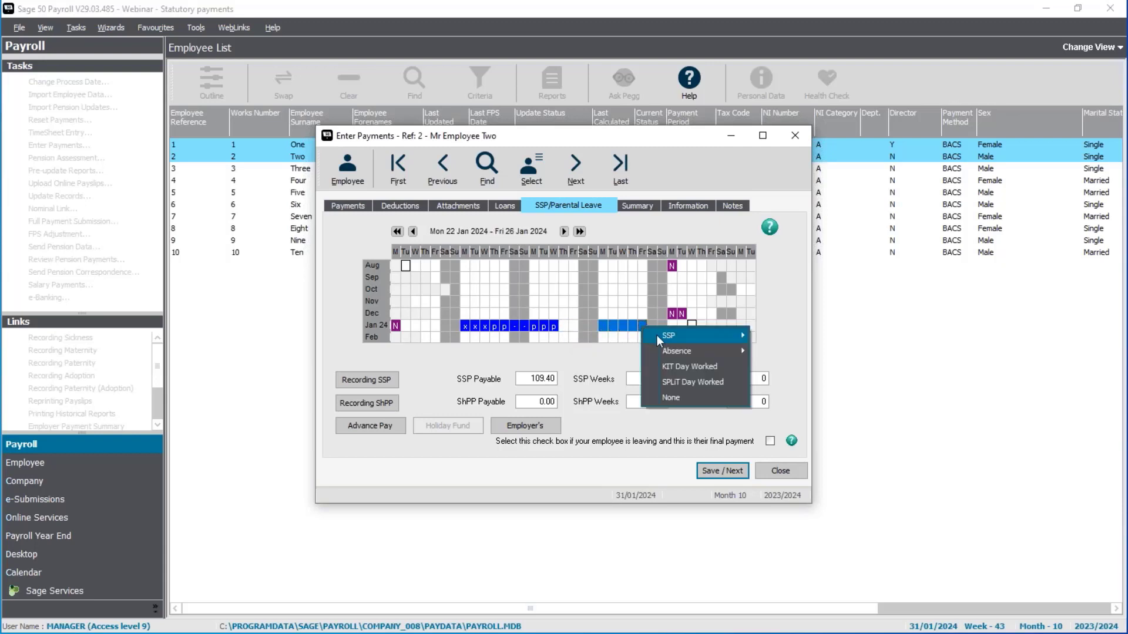
pyautogui.moveTo(658, 335)
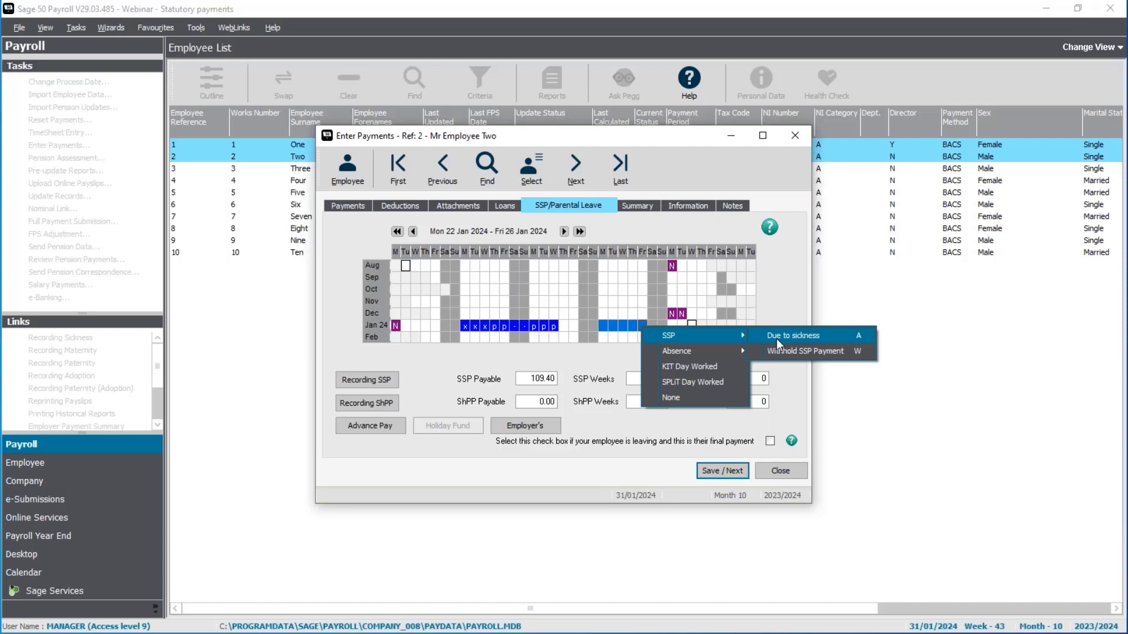
pyautogui.click(777, 339)
pyautogui.click(577, 372)
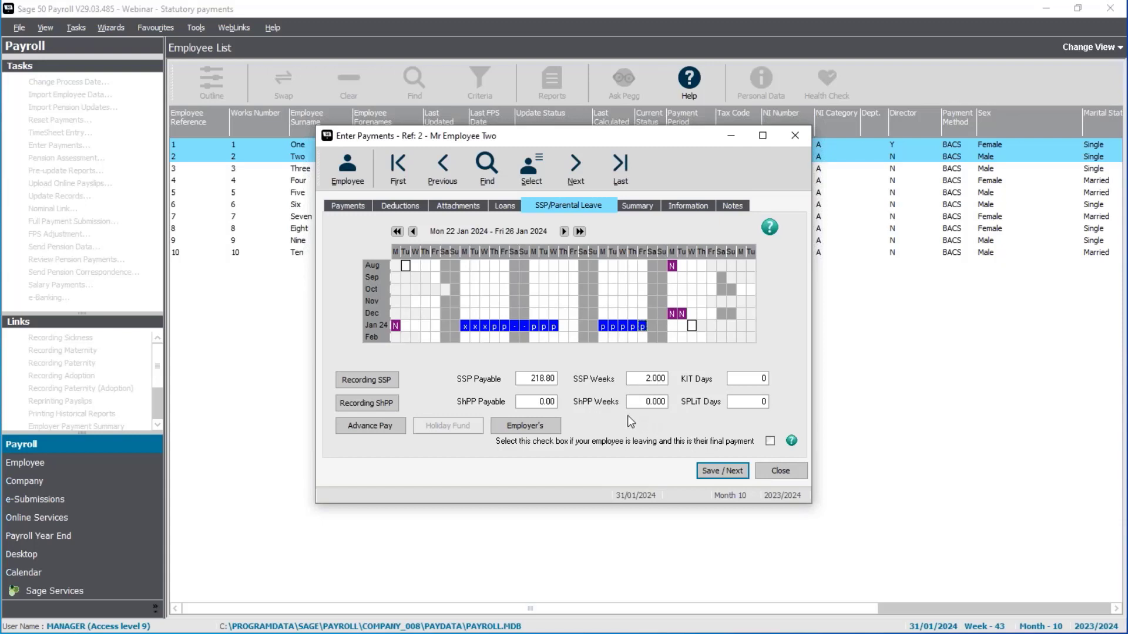
# Clear the 22 to 26 January 2024 sickness entries from employee 2's calendar and close Enter Payments.
pyautogui.moveTo(603, 332); pyautogui.dragTo(644, 331)
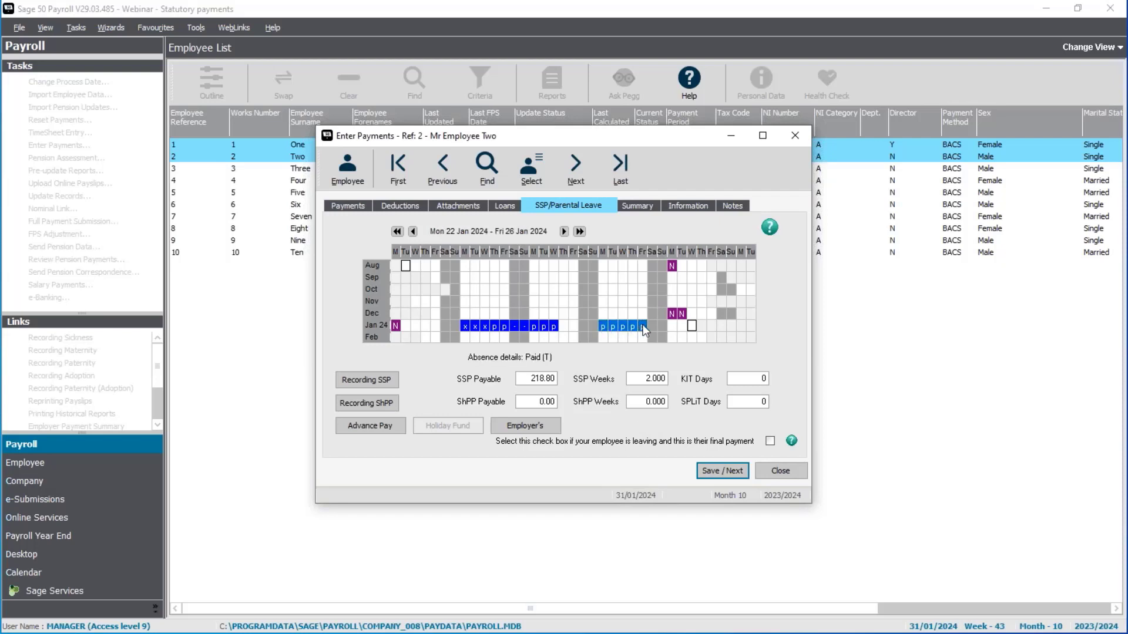
pyautogui.rightClick(645, 331)
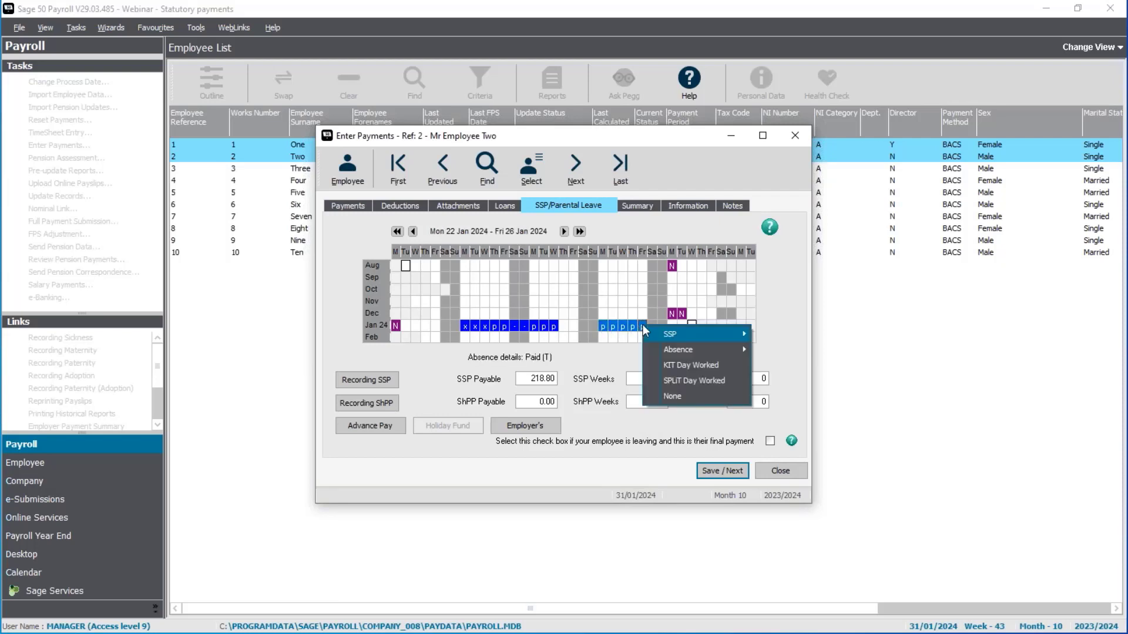
pyautogui.click(673, 396)
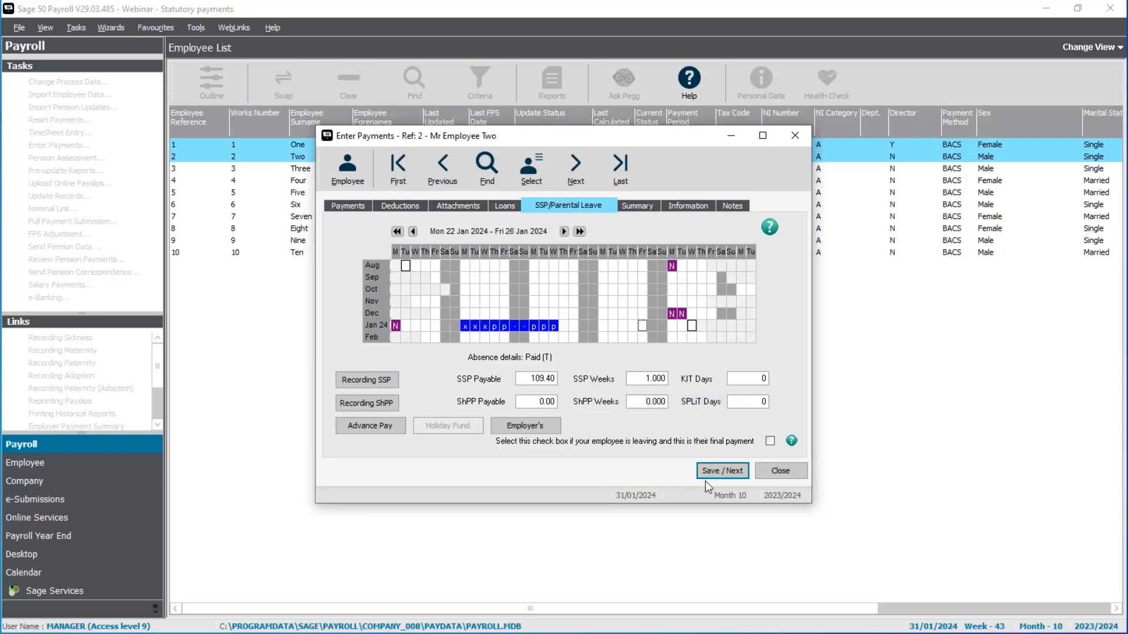
pyautogui.click(772, 472)
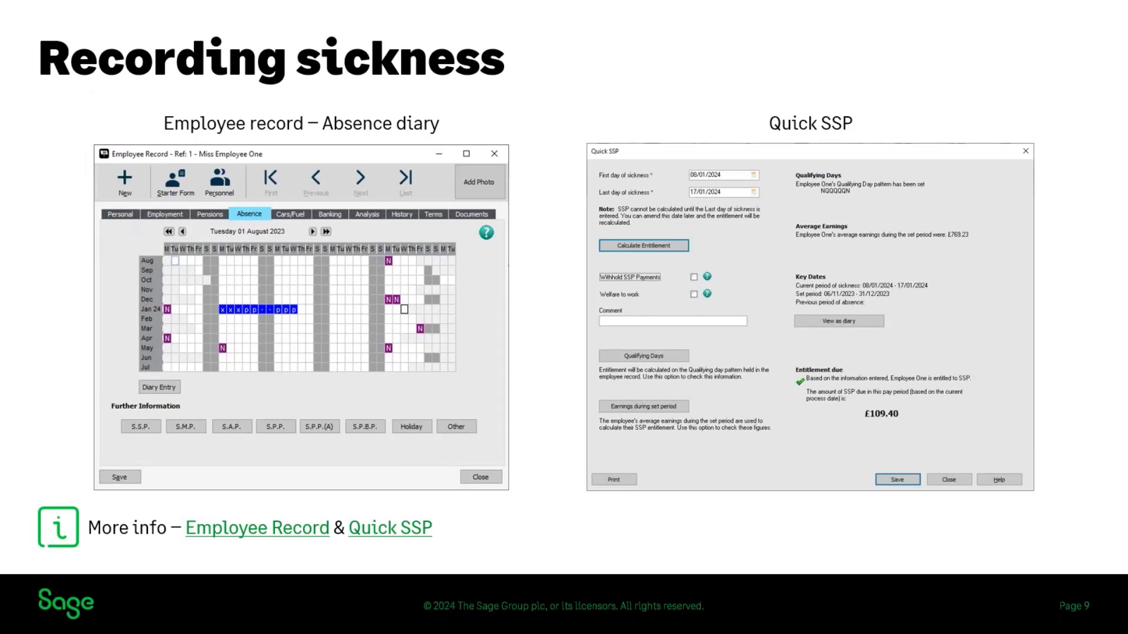
pyautogui.press('Right')
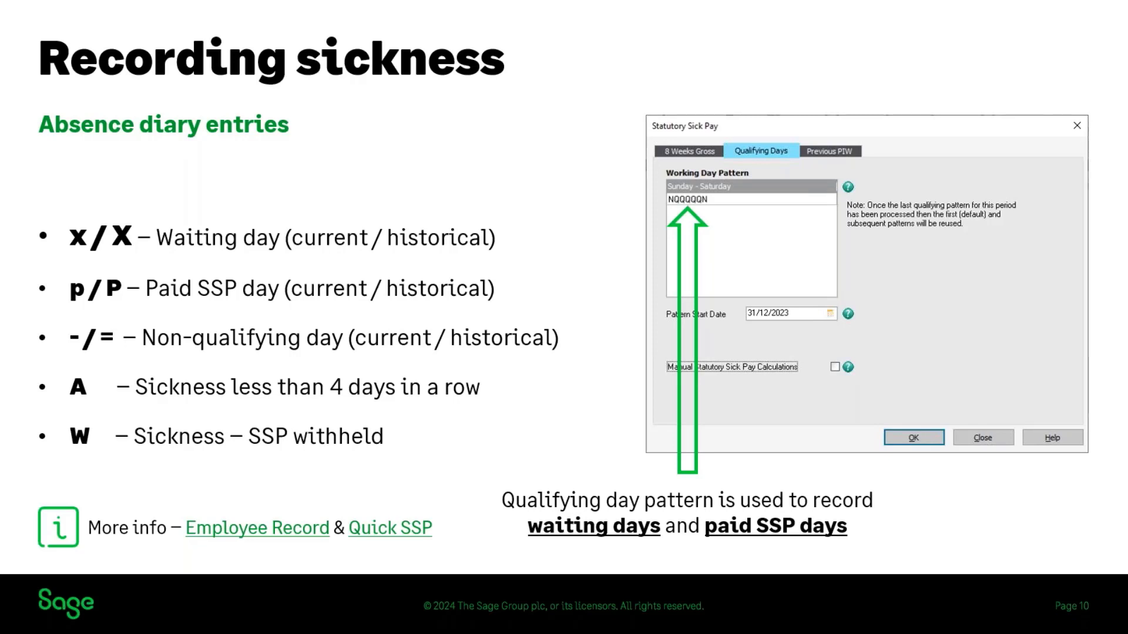
pyautogui.press('Right')
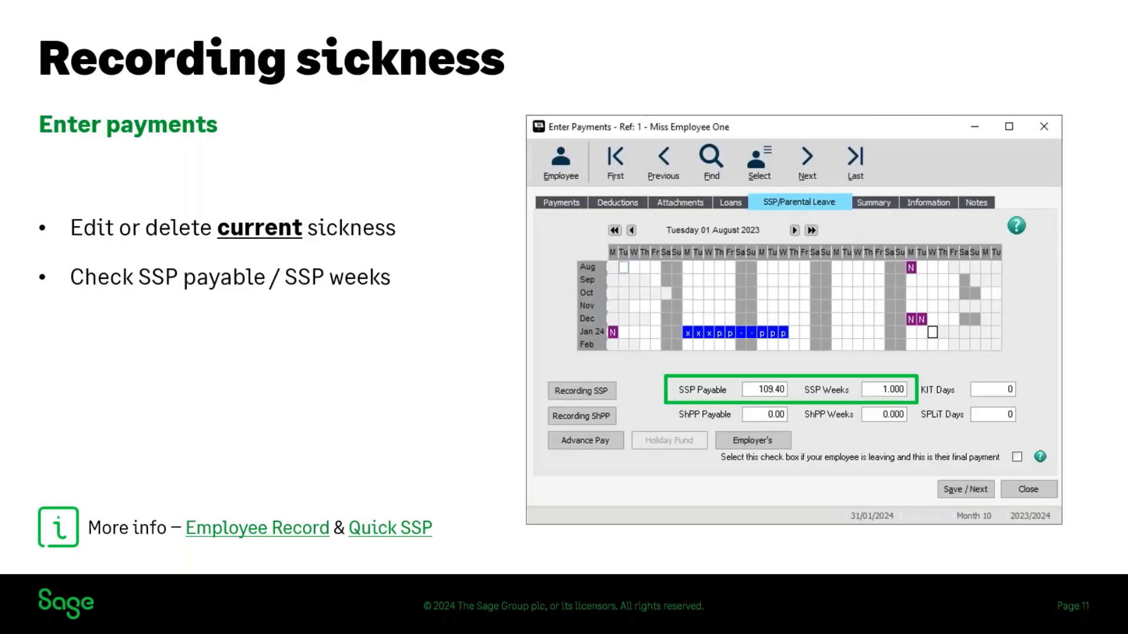
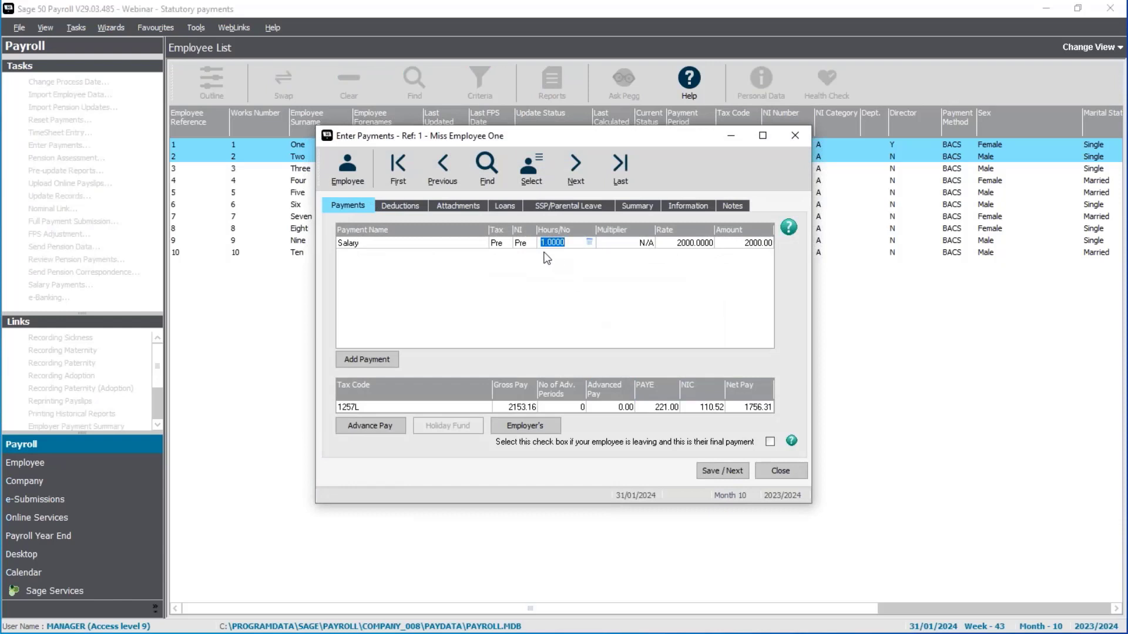
# Check the Hours/No and Rate of employee 1's Salary payment, and review the payments and deductions summary.
pyautogui.click(705, 244)
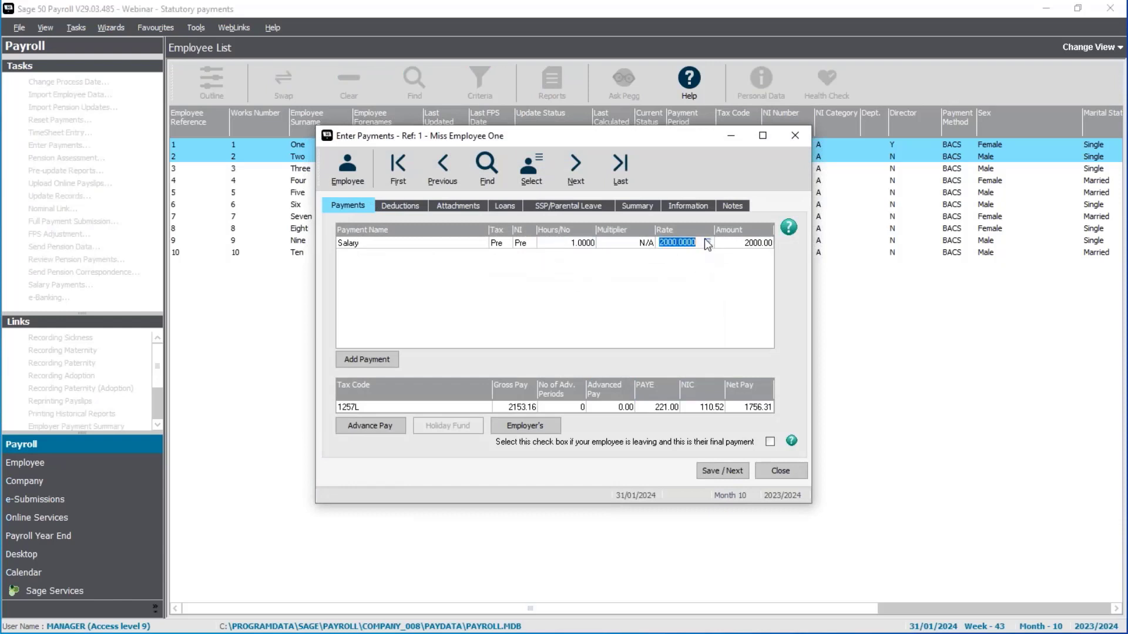
pyautogui.click(563, 246)
pyautogui.click(690, 242)
pyautogui.click(644, 207)
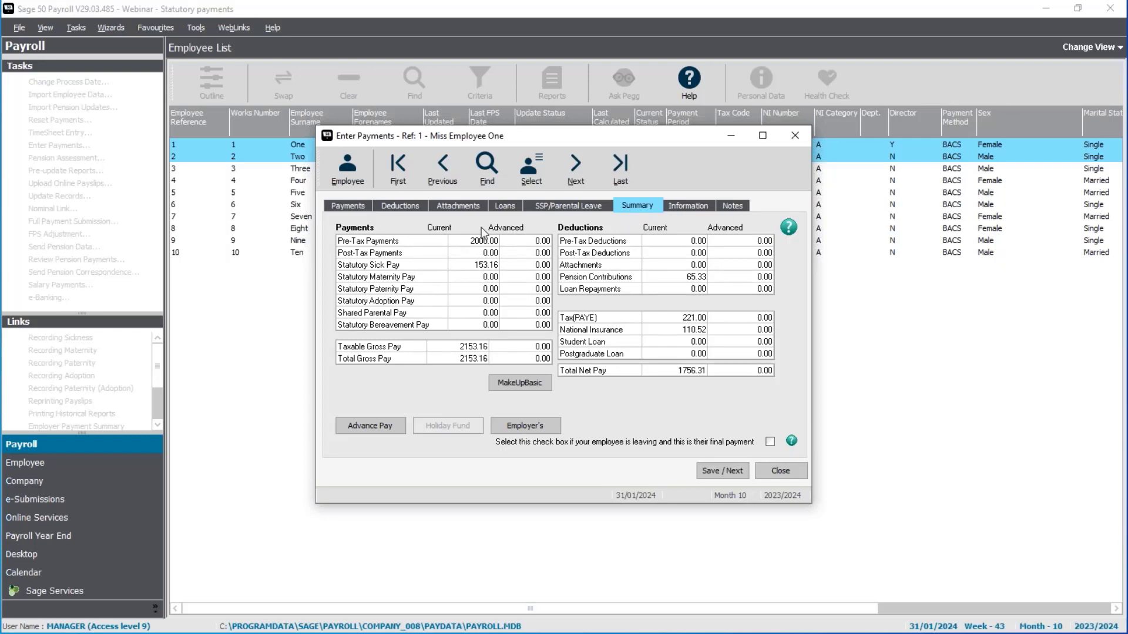
# Try MakeUpBasic on employee 1's statutory payment, and restore the Salary Hours/No to 1.
pyautogui.click(518, 383)
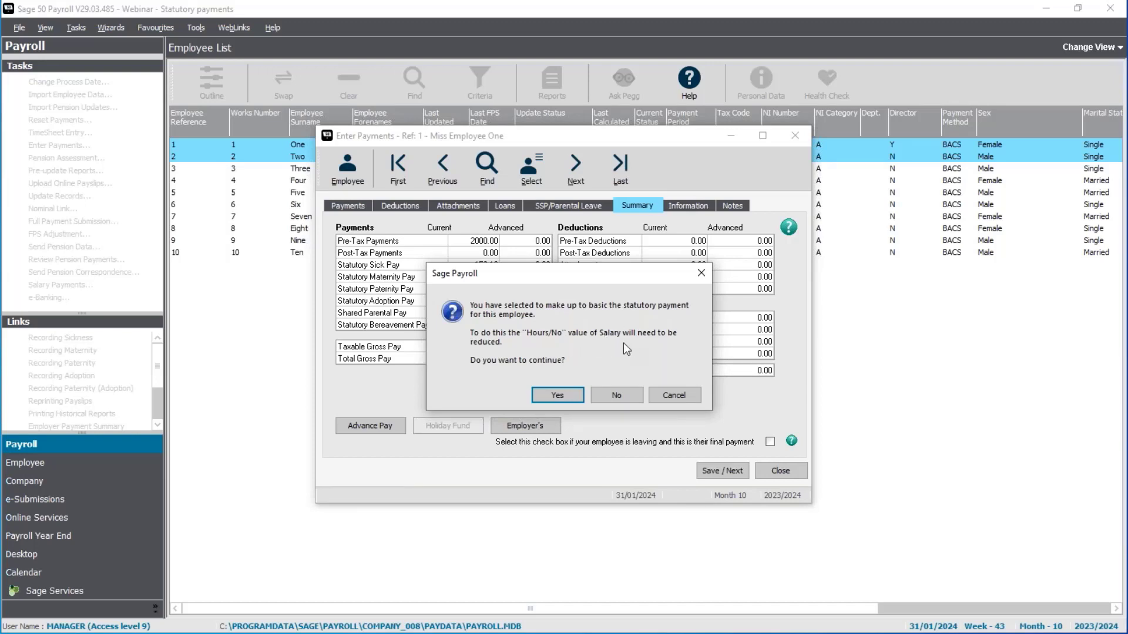
pyautogui.click(560, 398)
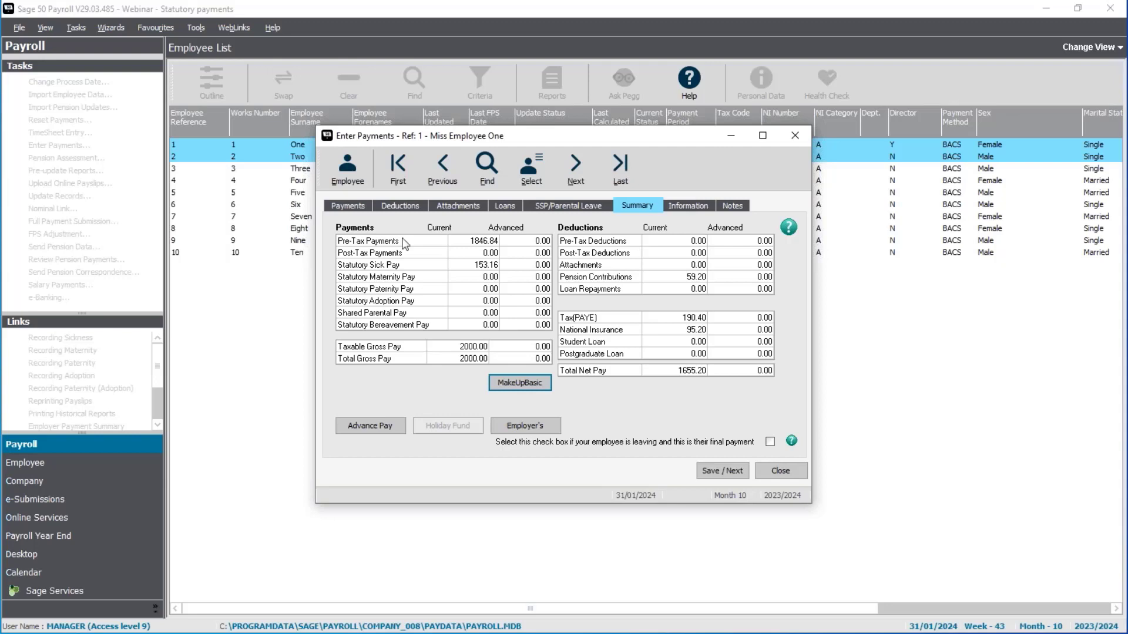
pyautogui.click(345, 207)
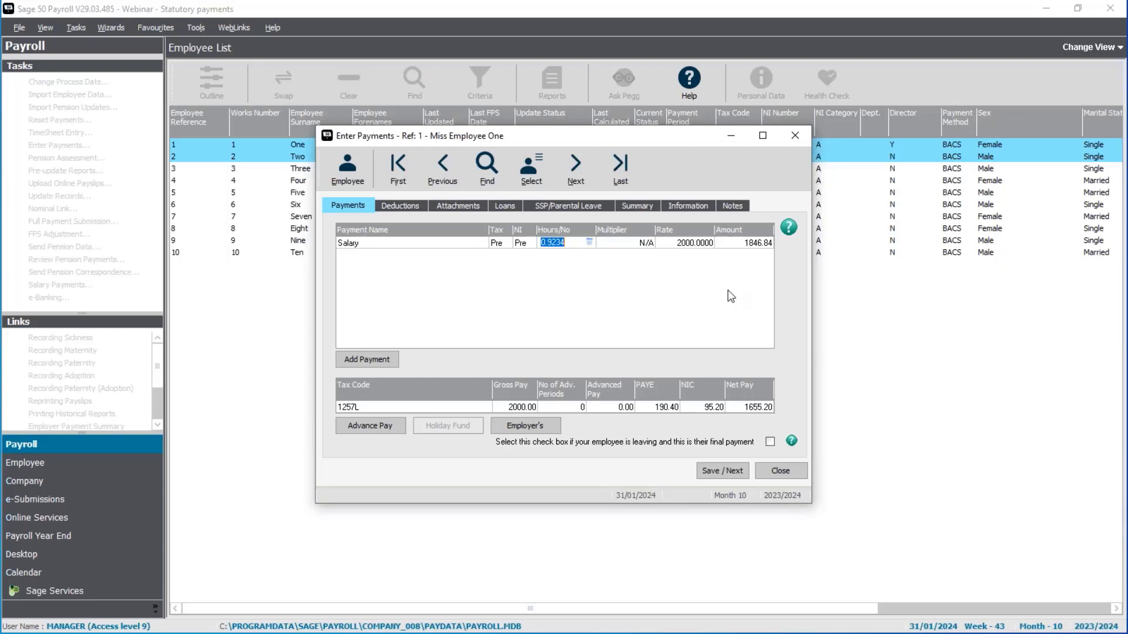
pyautogui.write('1')
pyautogui.press('Tab')
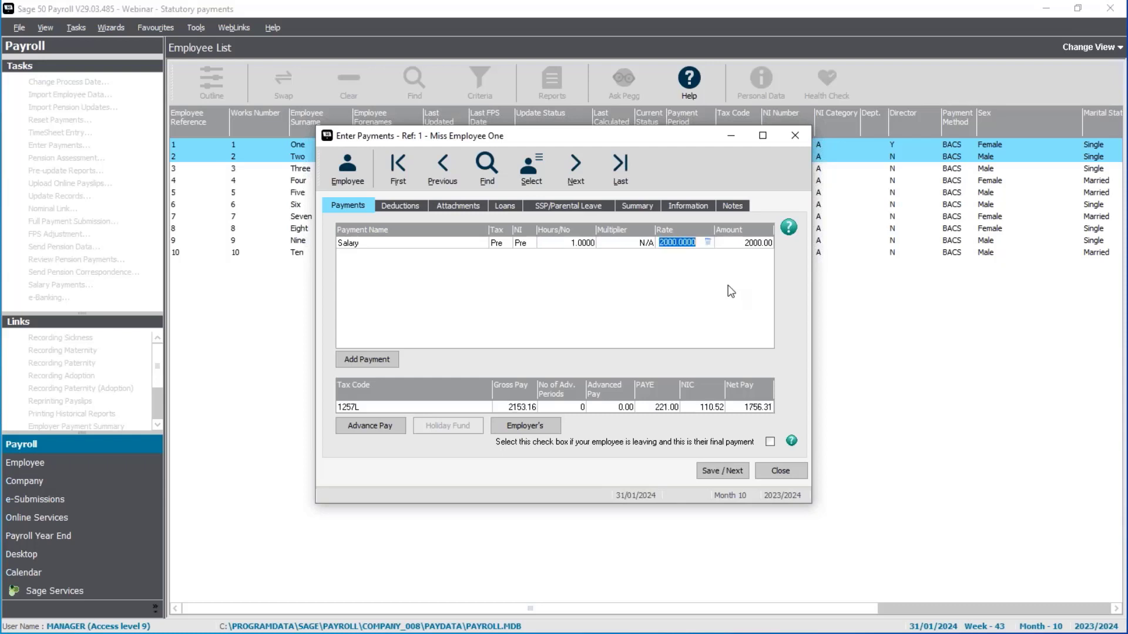
# Make employee 1's statutory payment up to basic from the summary, check the Salary line, and save to move to employee 2.
pyautogui.click(642, 207)
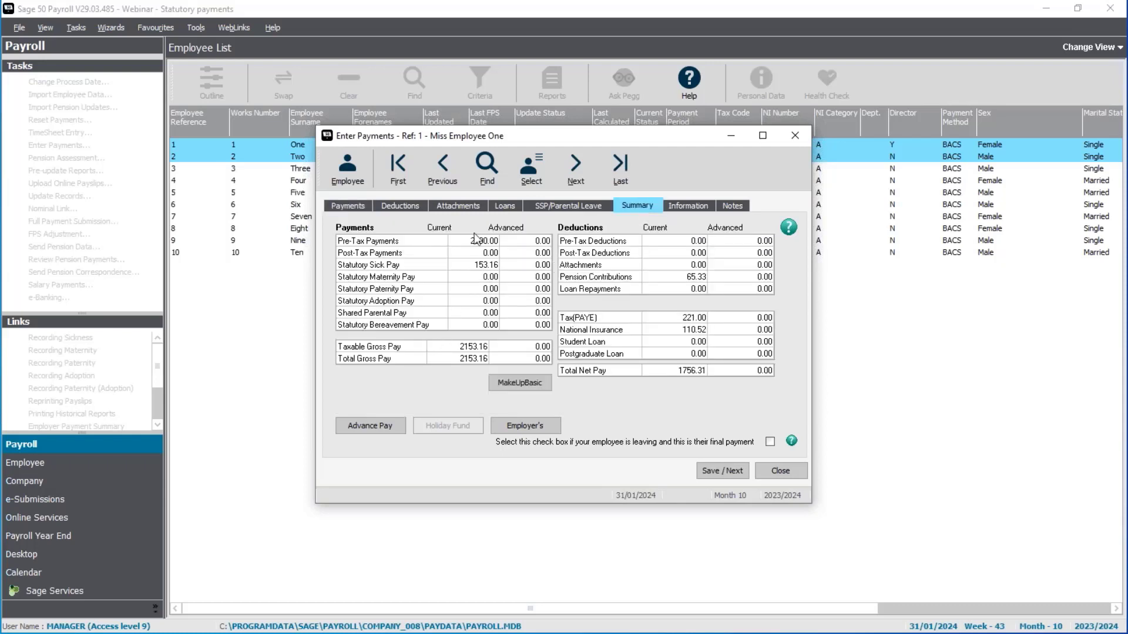
pyautogui.click(520, 383)
pyautogui.click(558, 395)
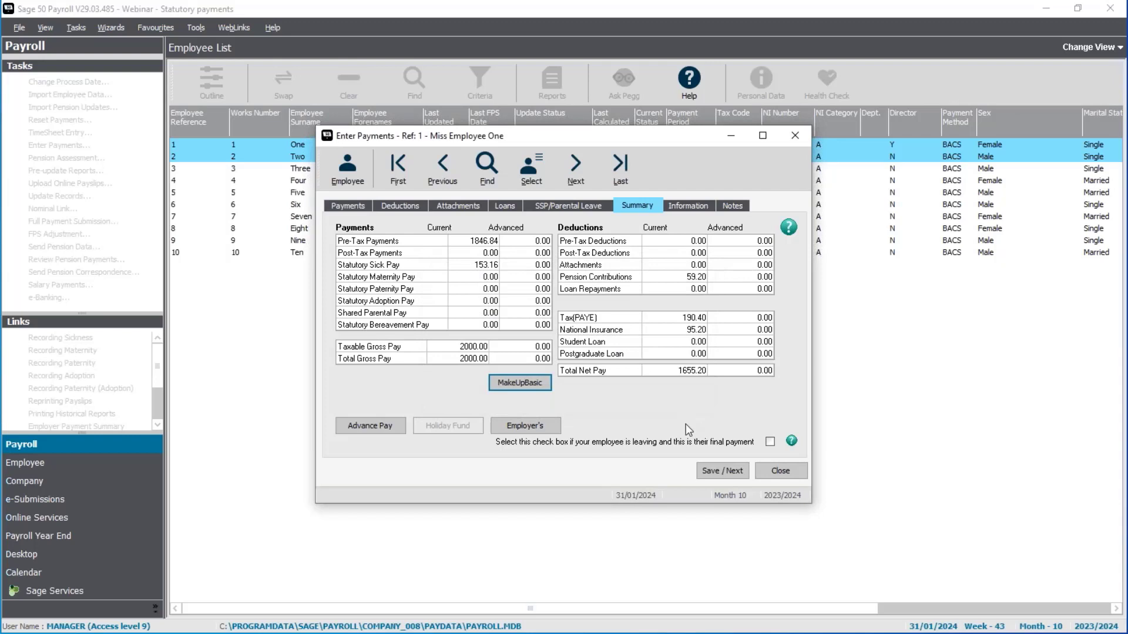
pyautogui.click(354, 207)
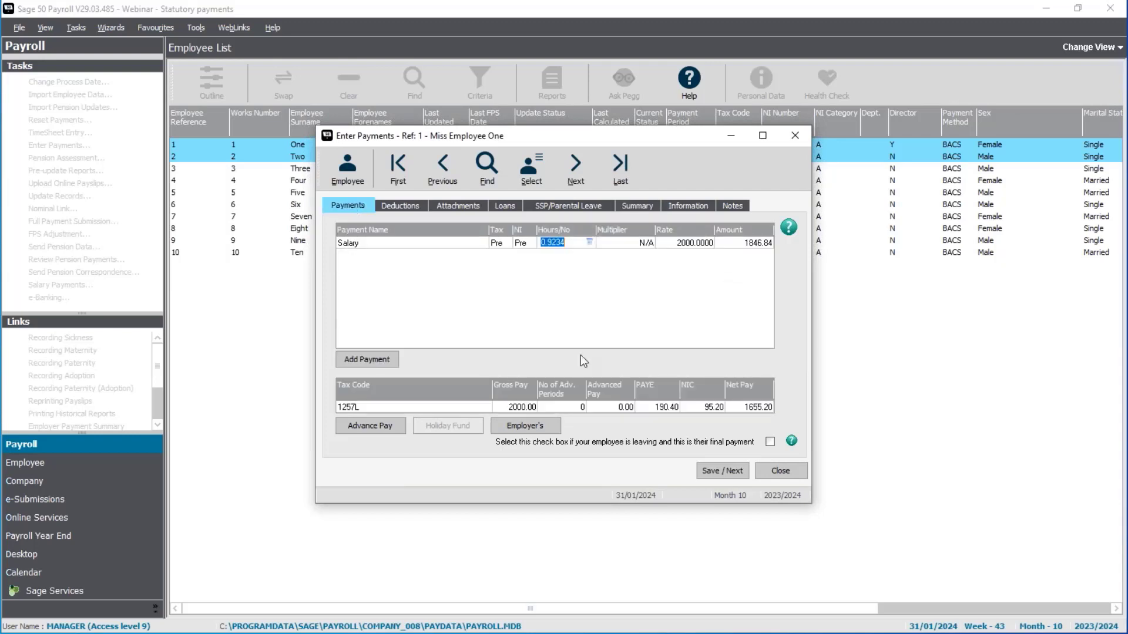
pyautogui.click(715, 473)
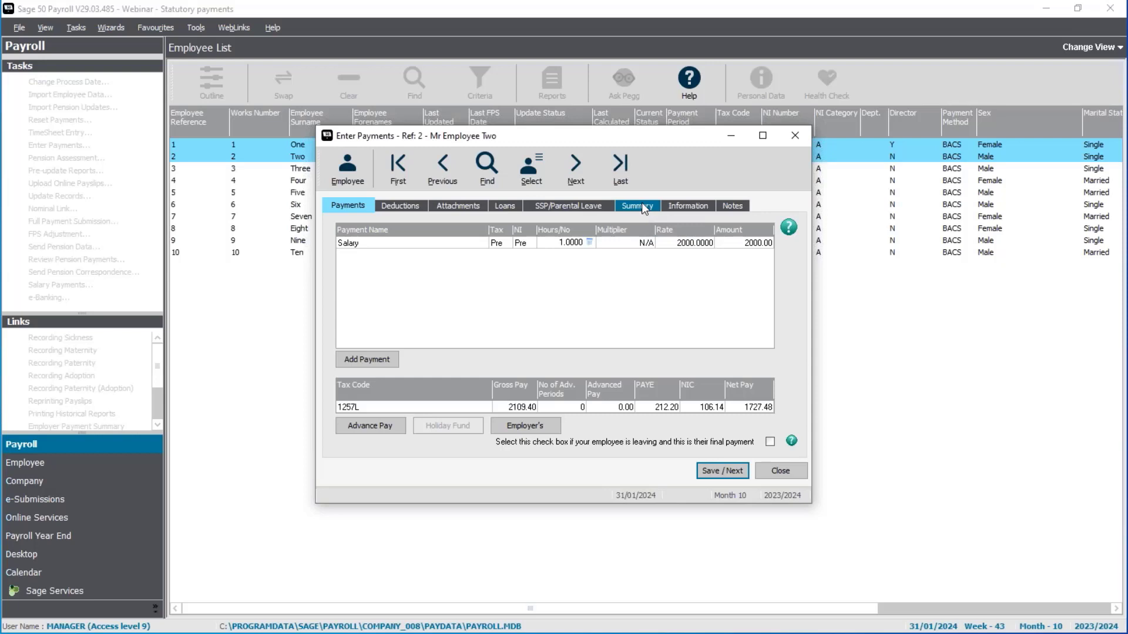
# Check employee 2's SSP calendar and set the Salary Hours/No to 15 divided by 23 (0.6522) with the field's calculator.
pyautogui.click(588, 210)
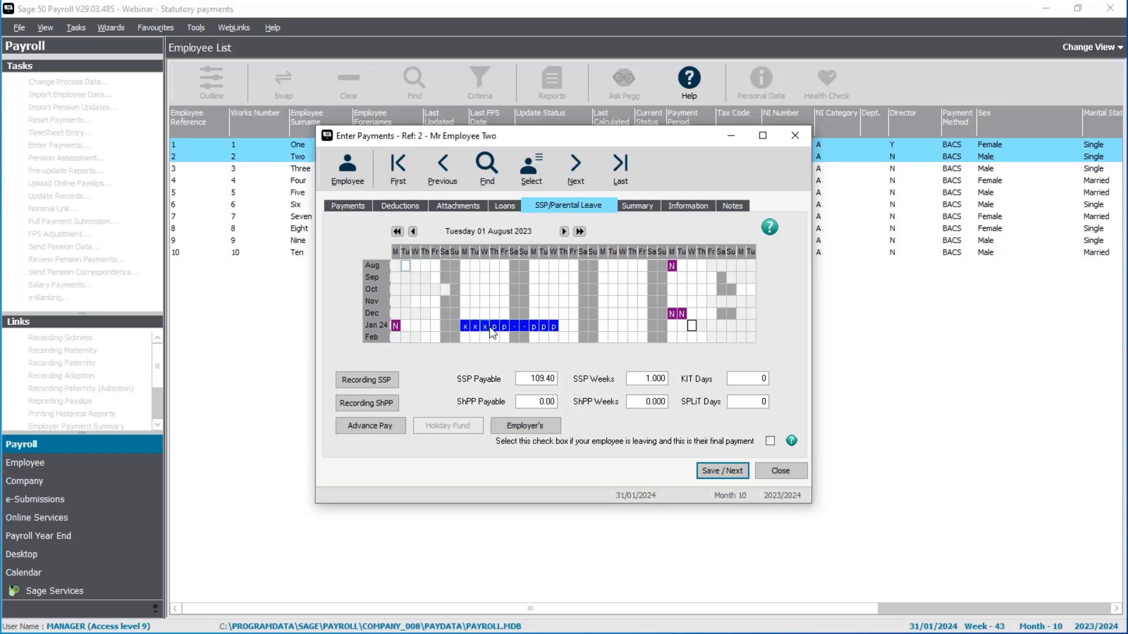
pyautogui.click(348, 205)
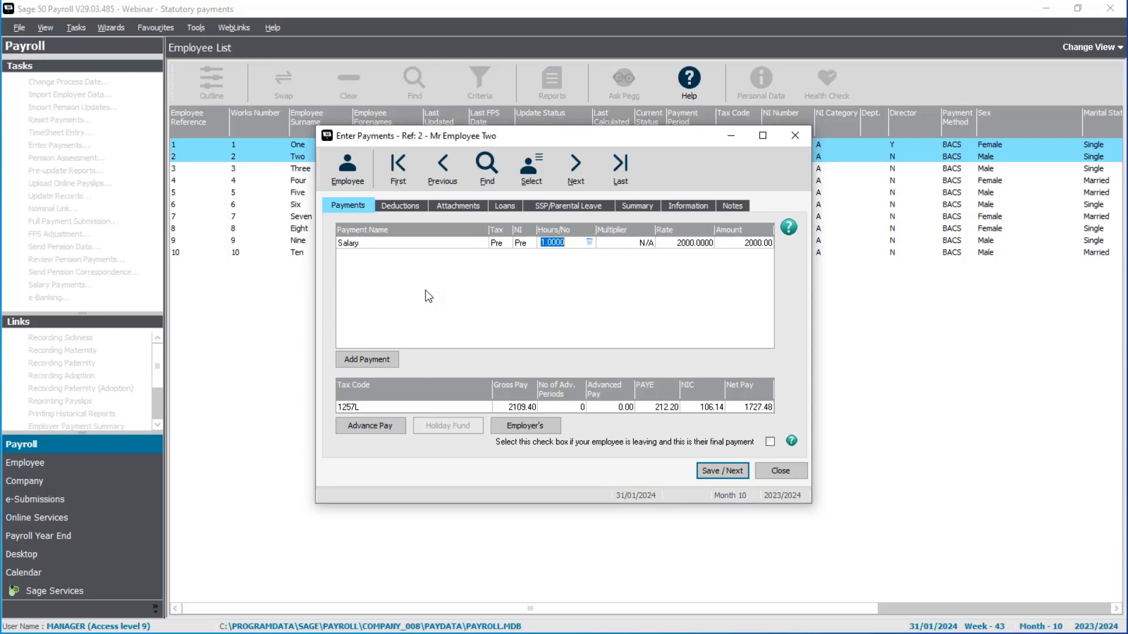
pyautogui.click(589, 242)
pyautogui.click(552, 300)
pyautogui.click(562, 286)
pyautogui.click(562, 301)
pyautogui.click(577, 301)
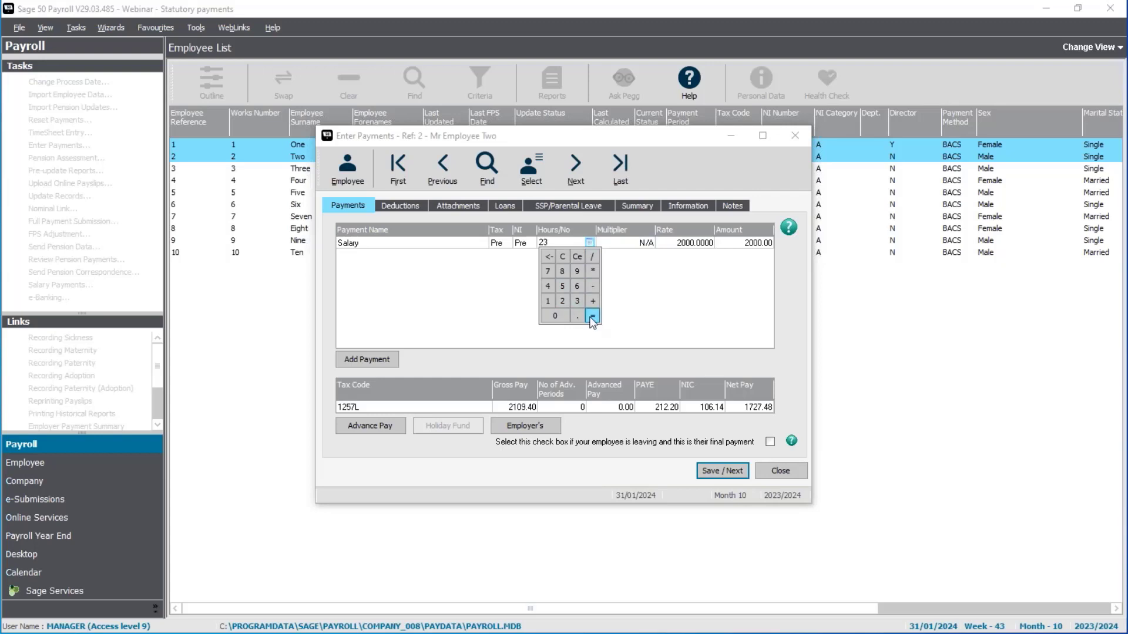
pyautogui.click(592, 315)
pyautogui.press('Tab')
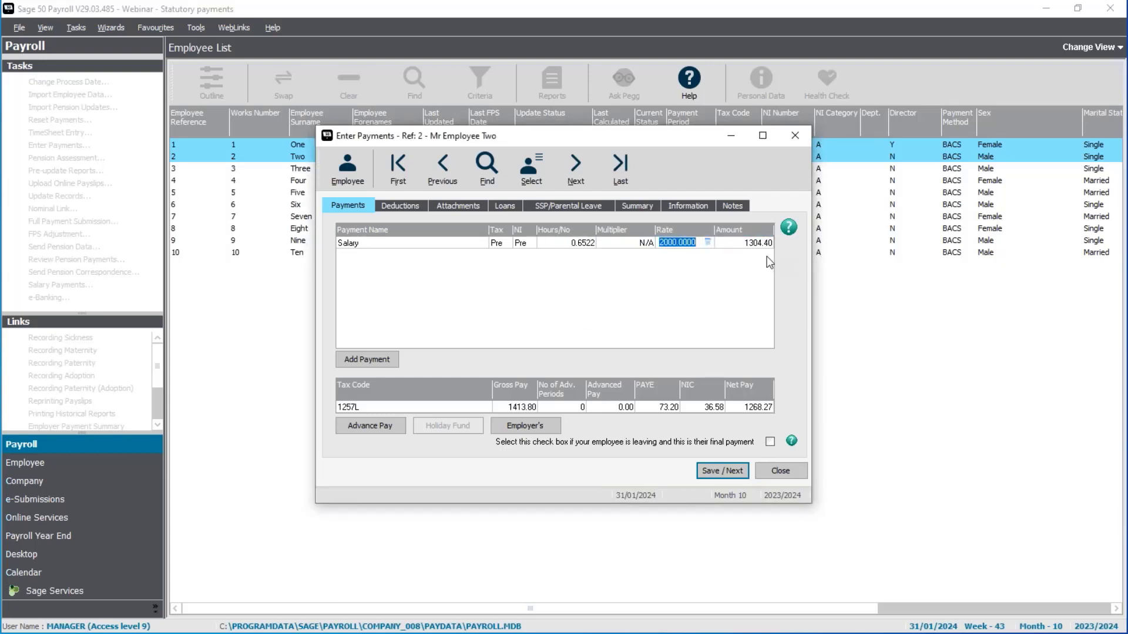
# Check employee 2's pay summary and SSP calendar, and save and close Enter Payments.
pyautogui.click(637, 206)
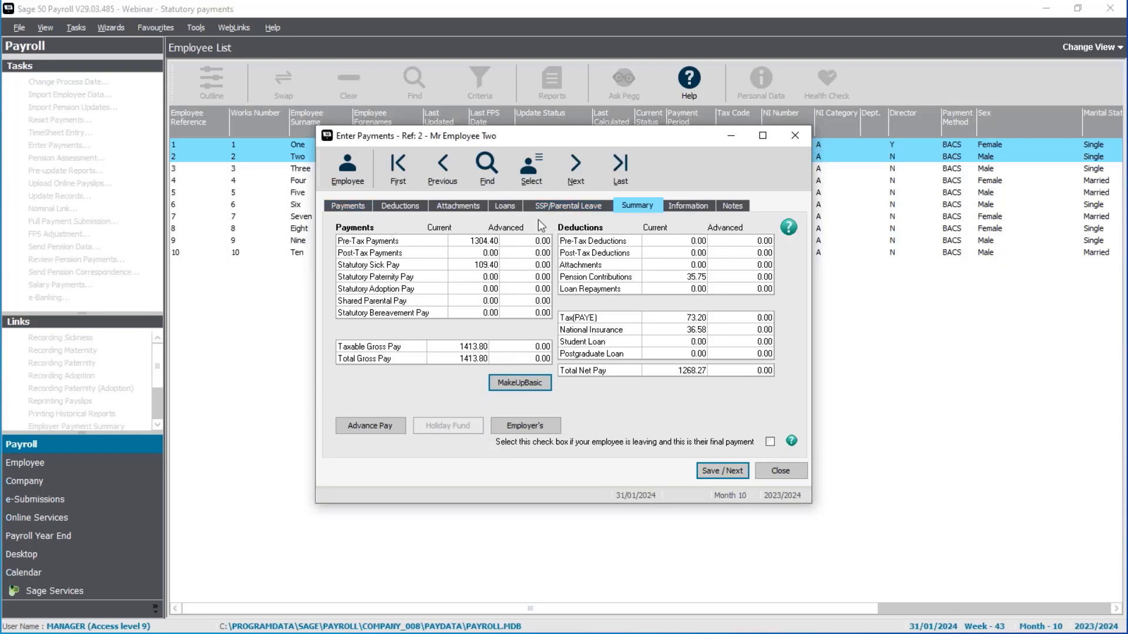
pyautogui.click(561, 208)
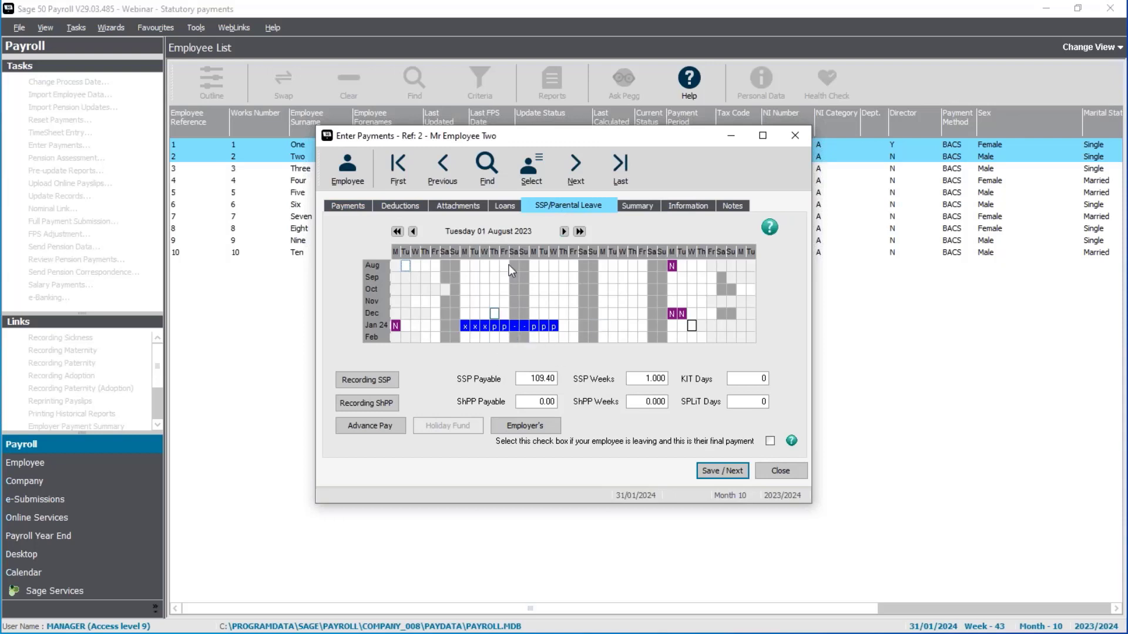
pyautogui.click(342, 210)
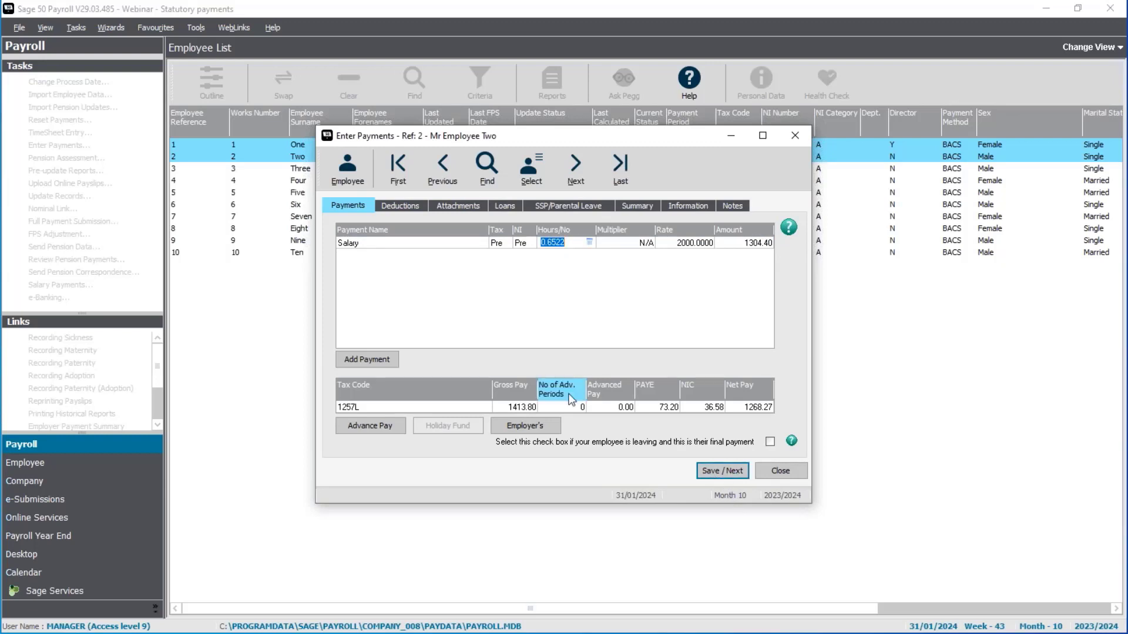
pyautogui.click(730, 470)
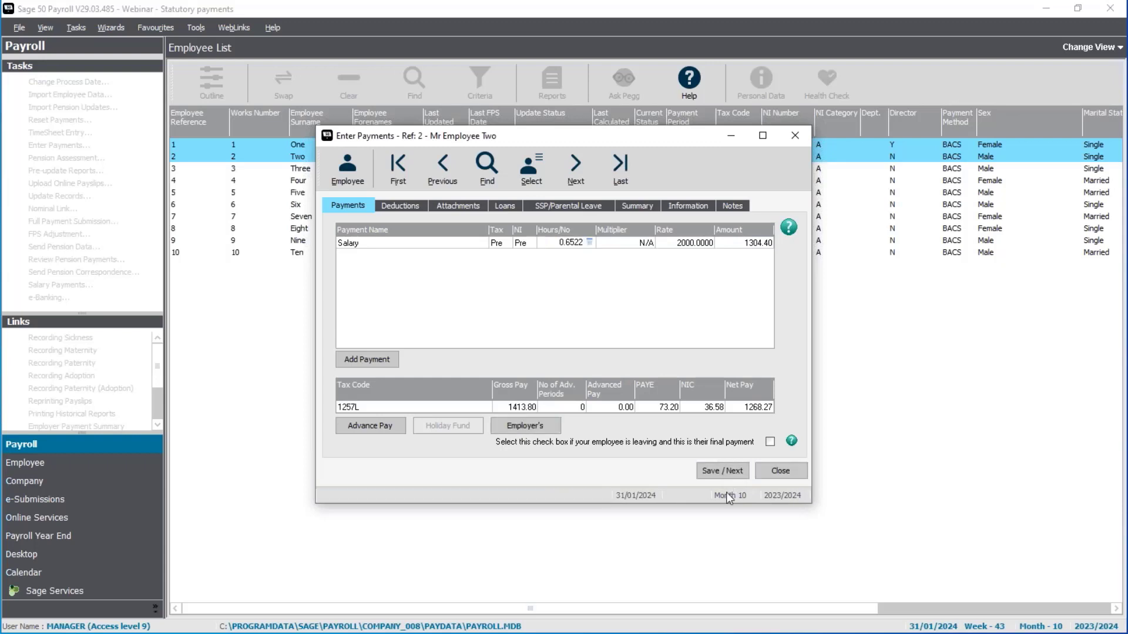
pyautogui.click(792, 474)
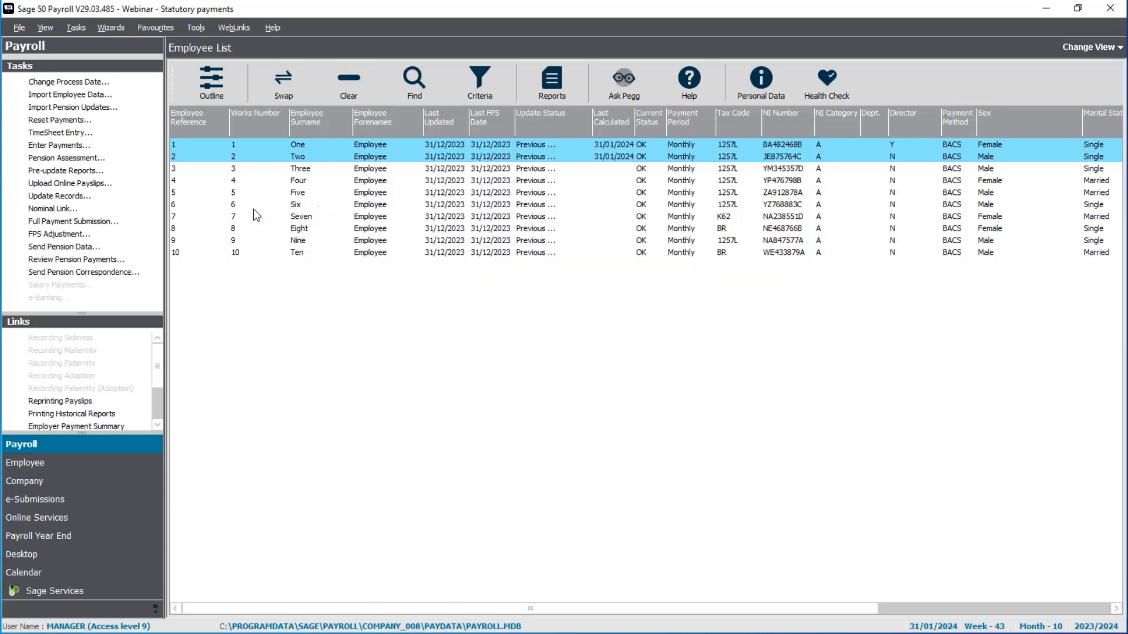
# Select all employees in the Employee List and open the Pre-update Reports.
pyautogui.click(348, 89)
pyautogui.click(280, 94)
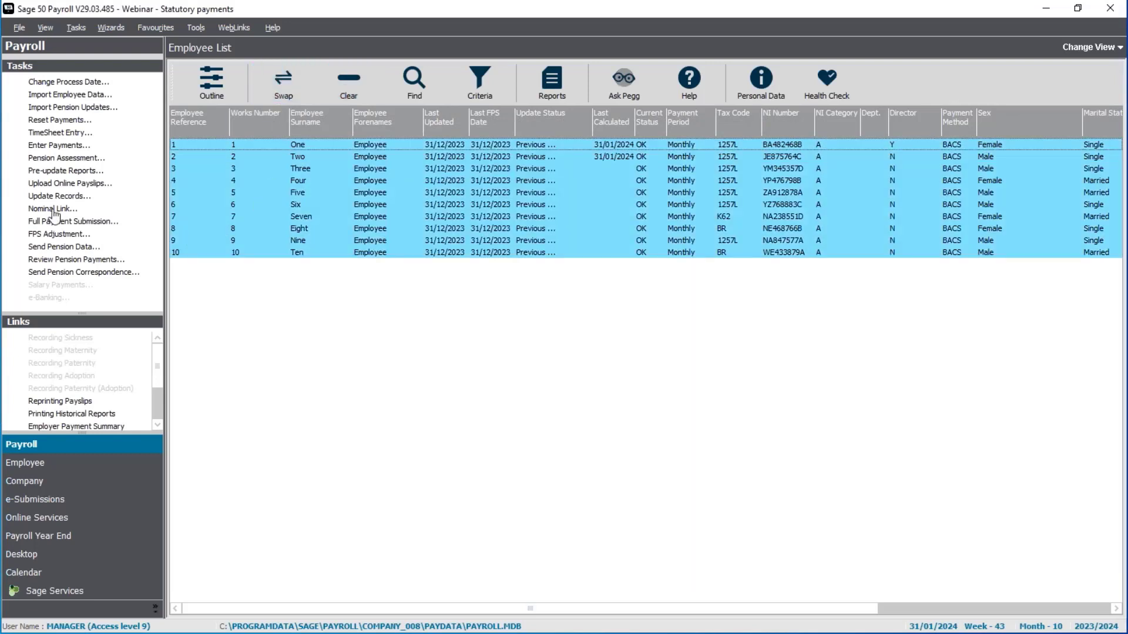
pyautogui.click(41, 171)
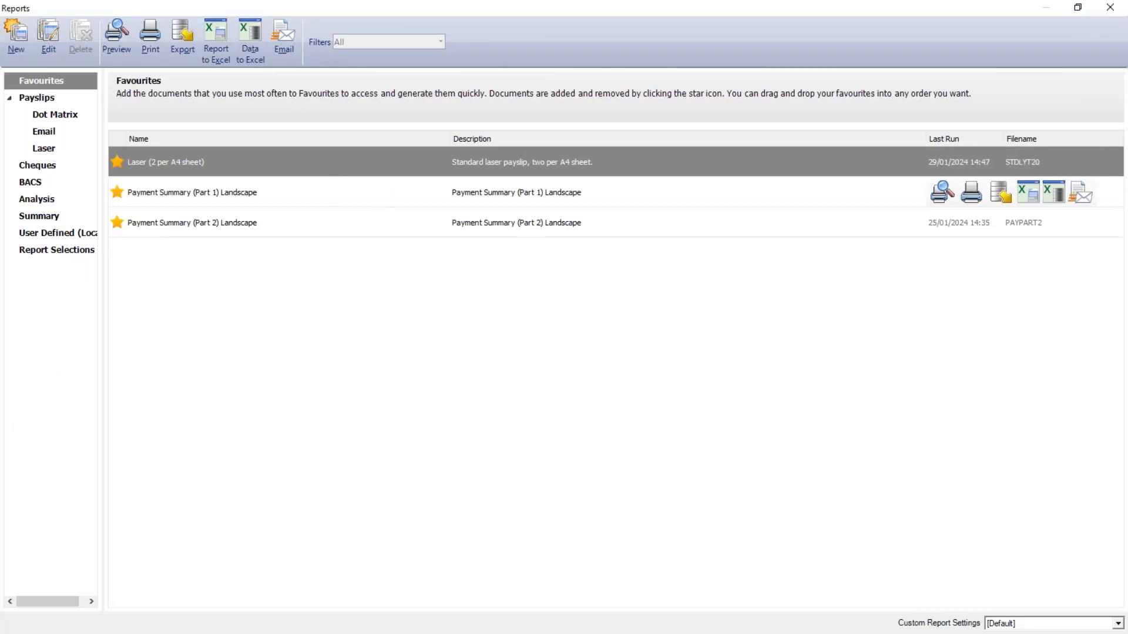
# Preview the Laser (2 per A4 sheet) payslips enlarged, check the pay figures for employees 1 and 2, and close the preview.
pyautogui.click(942, 192)
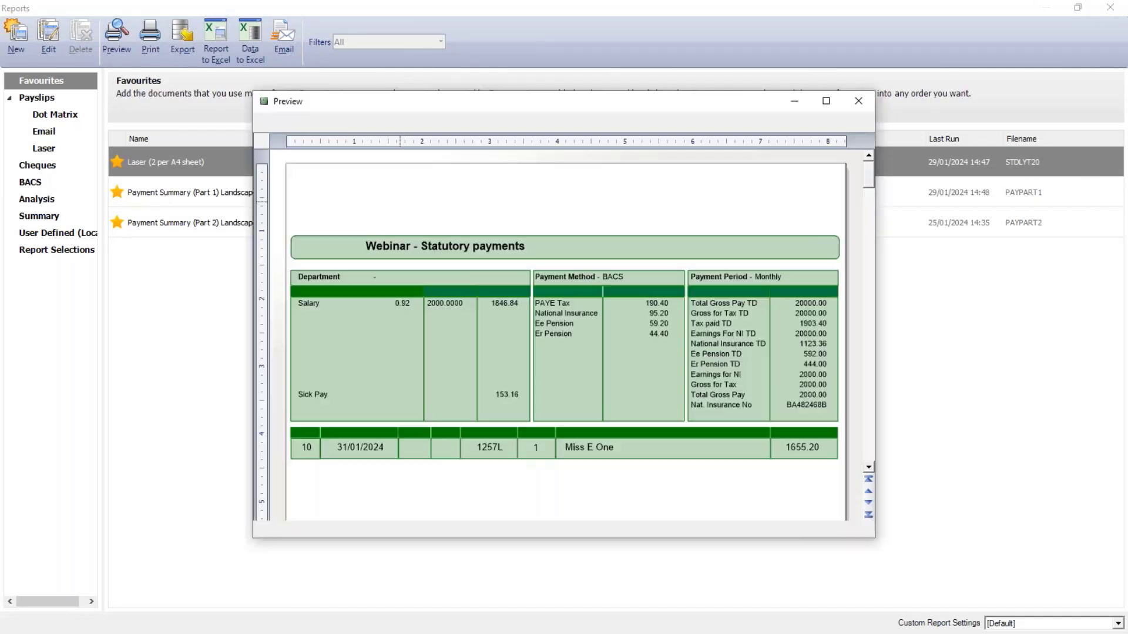
pyautogui.doubleClick(536, 105)
pyautogui.click(1086, 626)
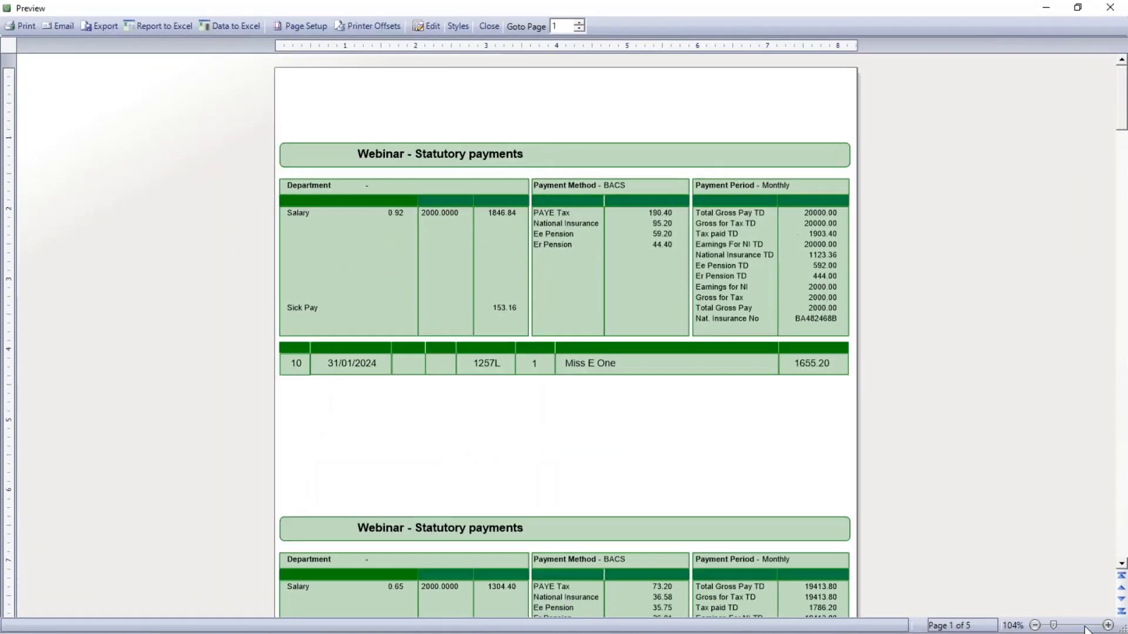
pyautogui.click(1086, 626)
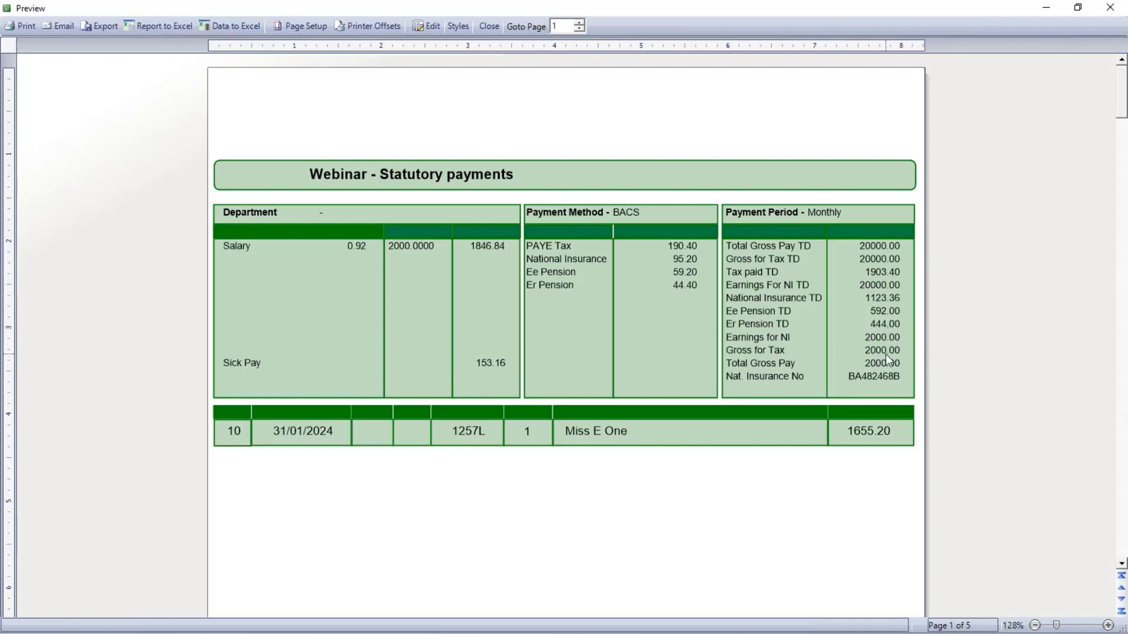
pyautogui.scroll(-5, 766, 483)
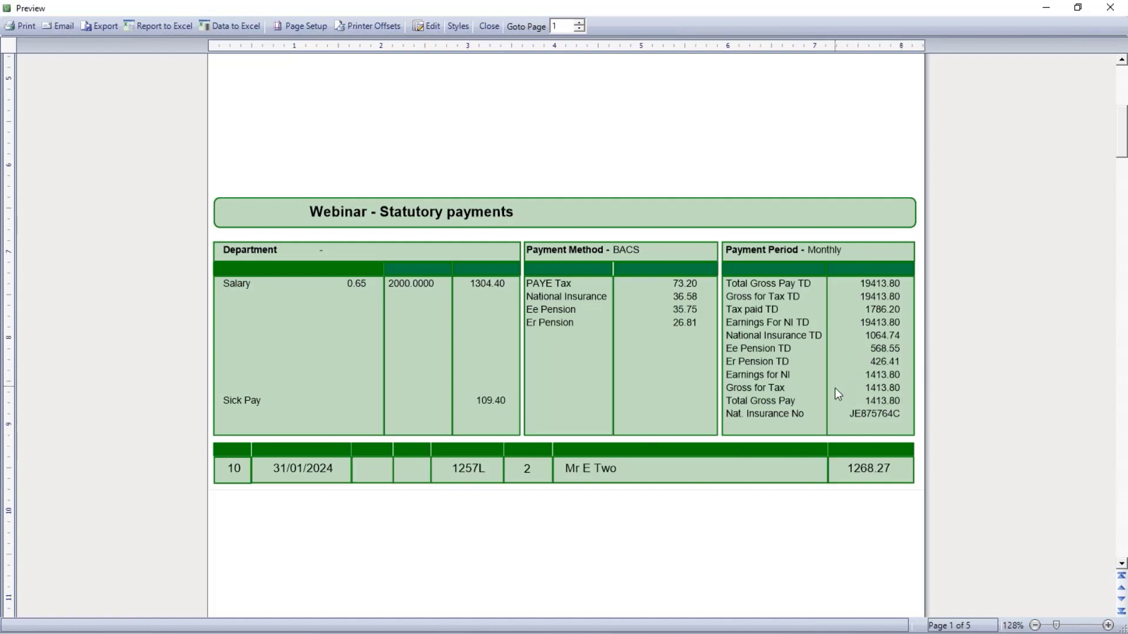
pyautogui.click(489, 27)
# Preview the Payment Summary (Part 1) Landscape for all payment periods, check its SSP figures, and close the reports.
pyautogui.click(293, 195)
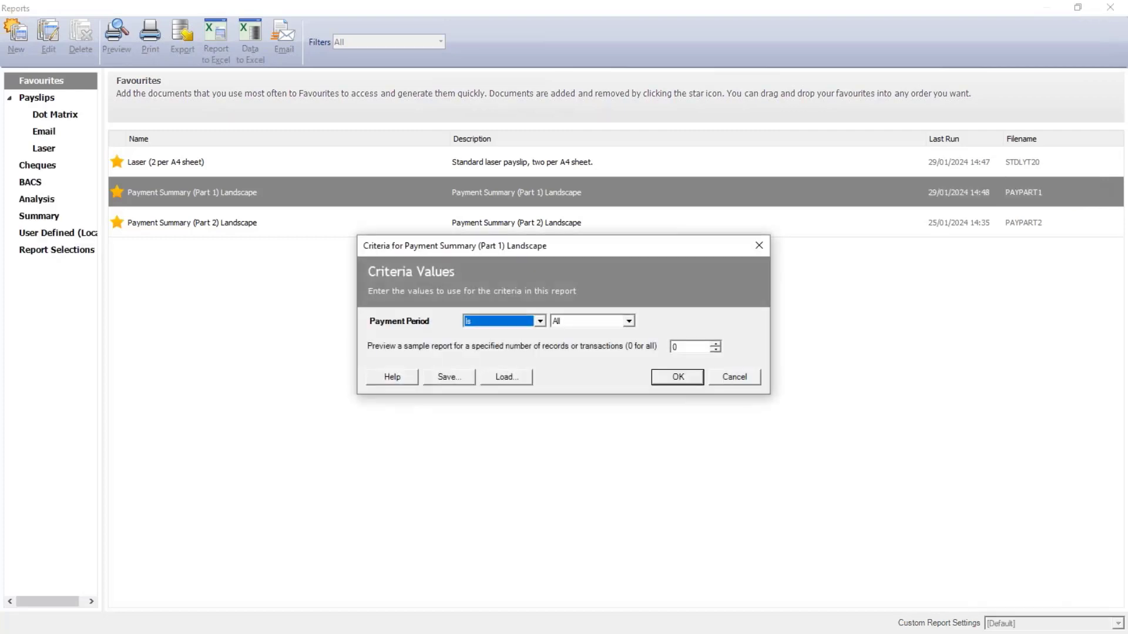
pyautogui.click(680, 377)
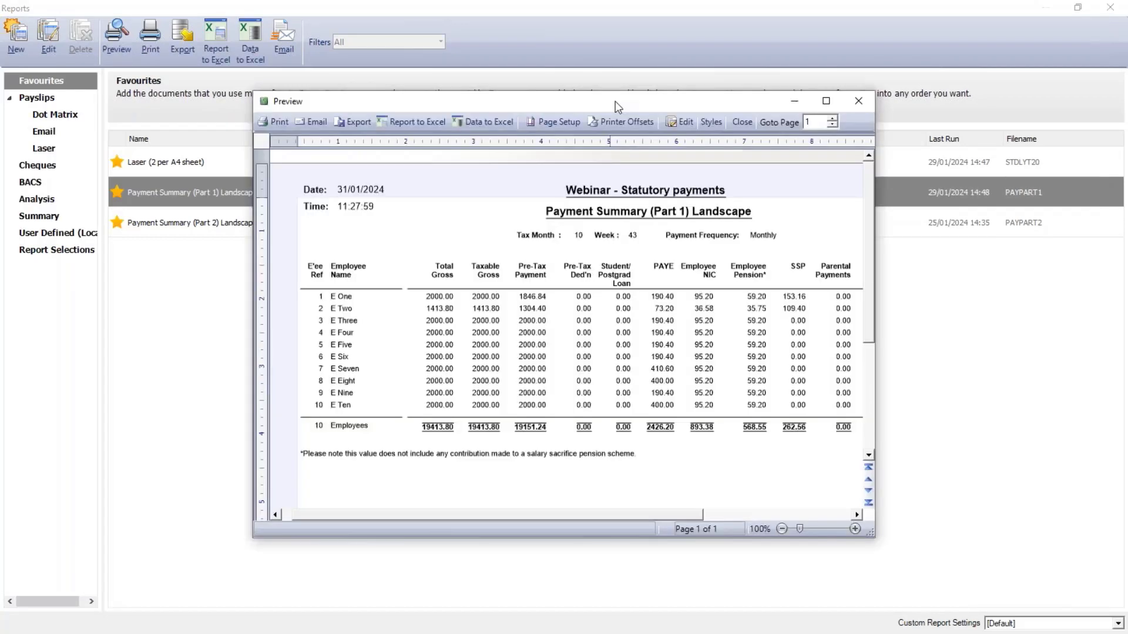
pyautogui.doubleClick(616, 101)
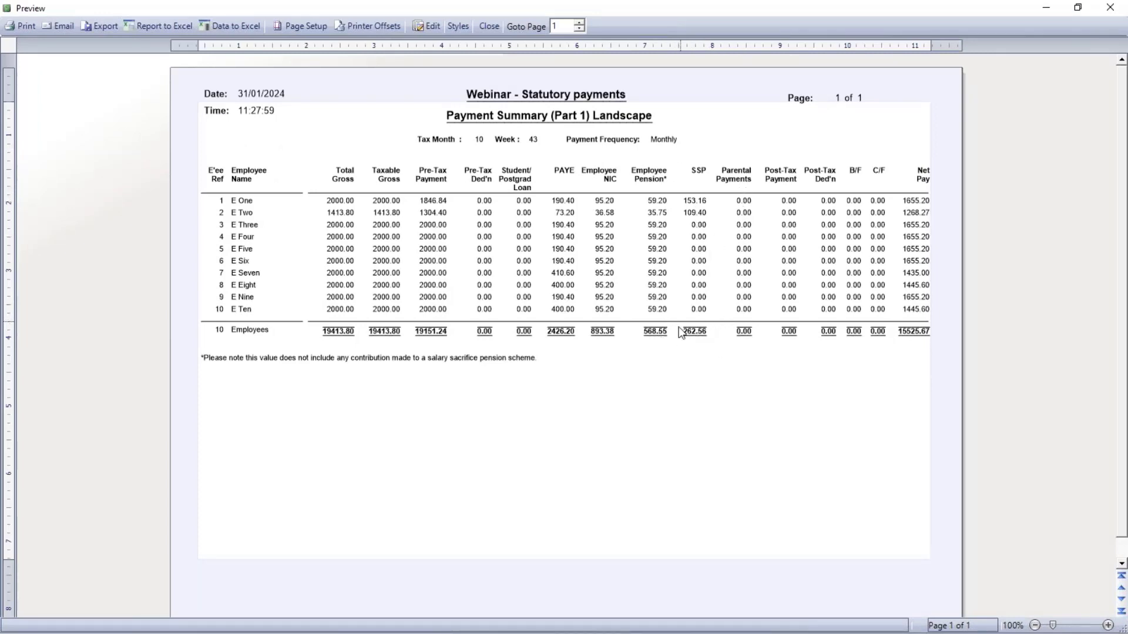
pyautogui.click(488, 26)
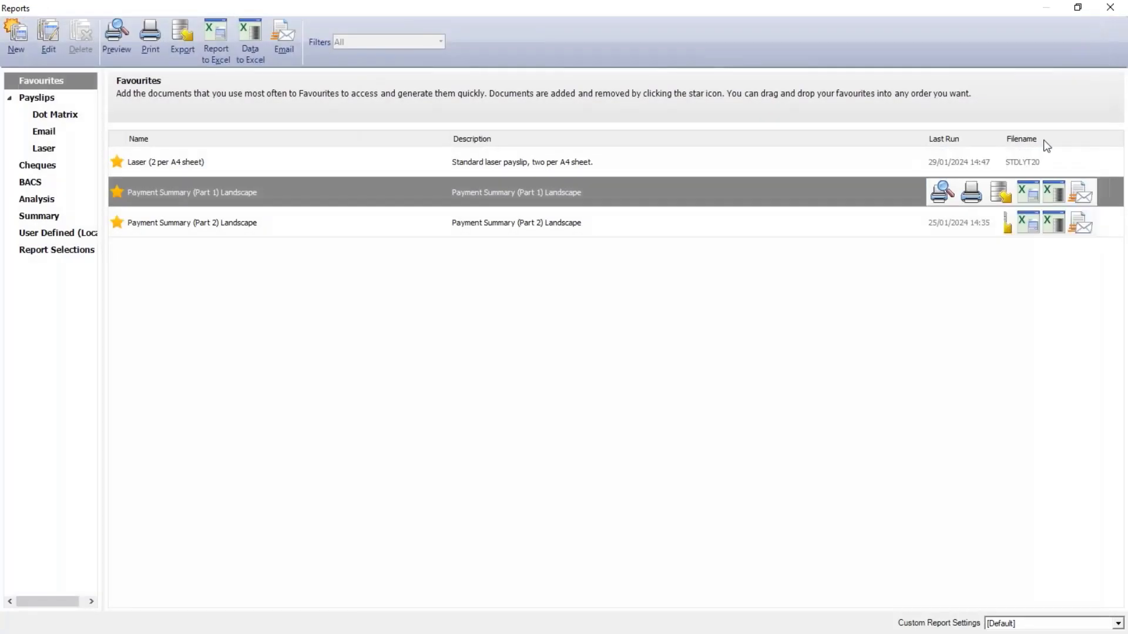
pyautogui.click(1108, 8)
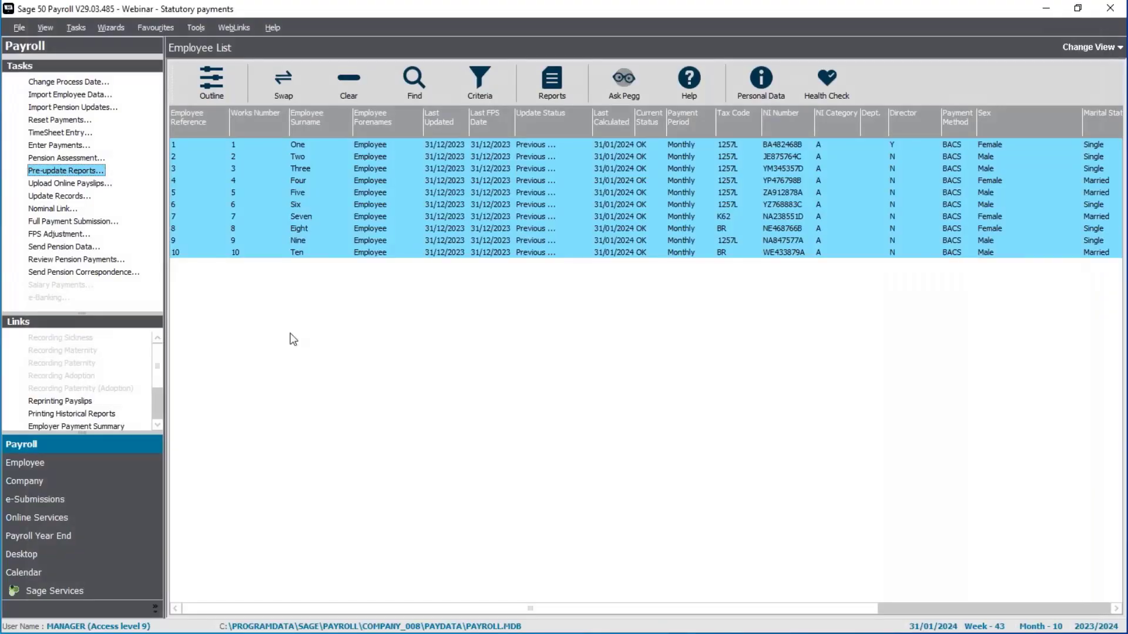
# Run the Update Records Wizard for all selected employees, declining the check for legislation updates.
pyautogui.click(69, 199)
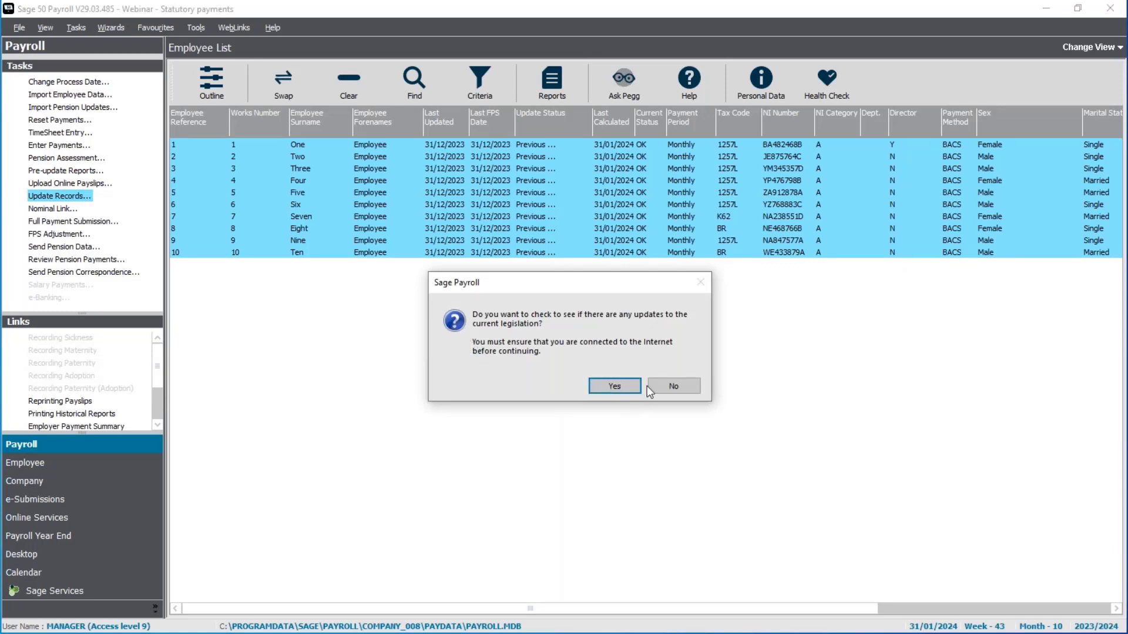
pyautogui.click(652, 388)
pyautogui.click(614, 384)
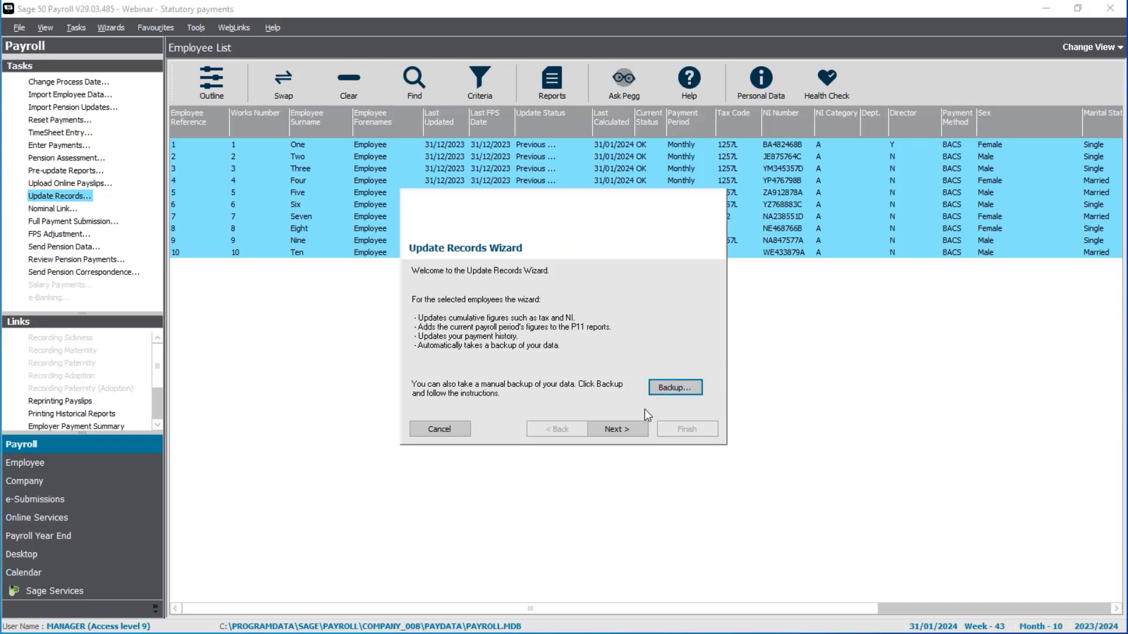
pyautogui.click(624, 429)
pyautogui.click(624, 430)
pyautogui.click(689, 432)
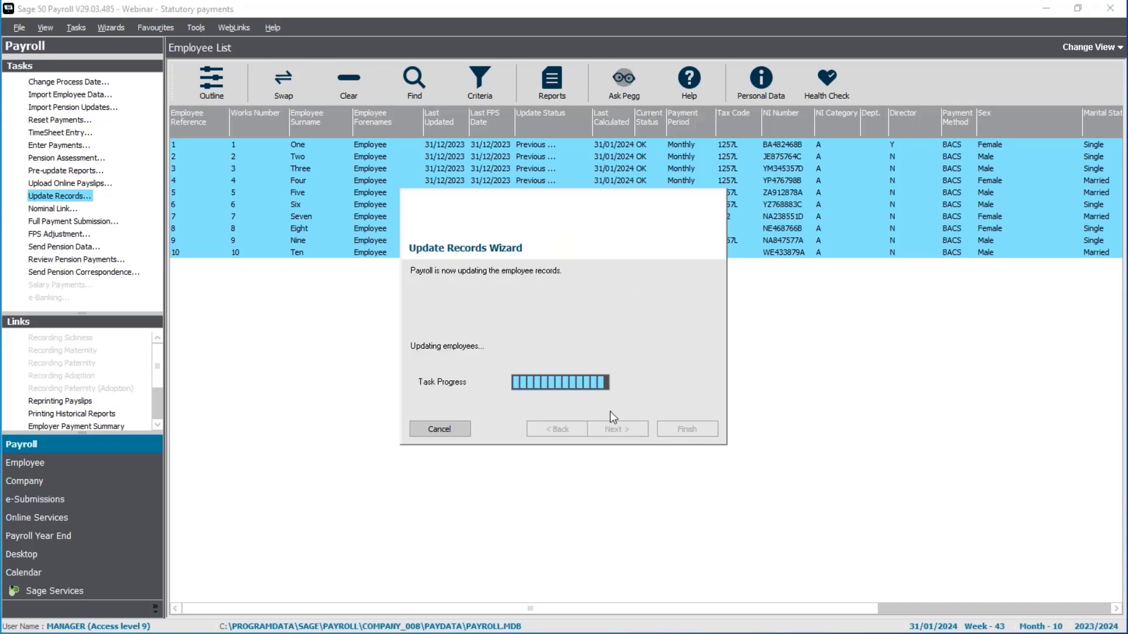
pyautogui.click(686, 379)
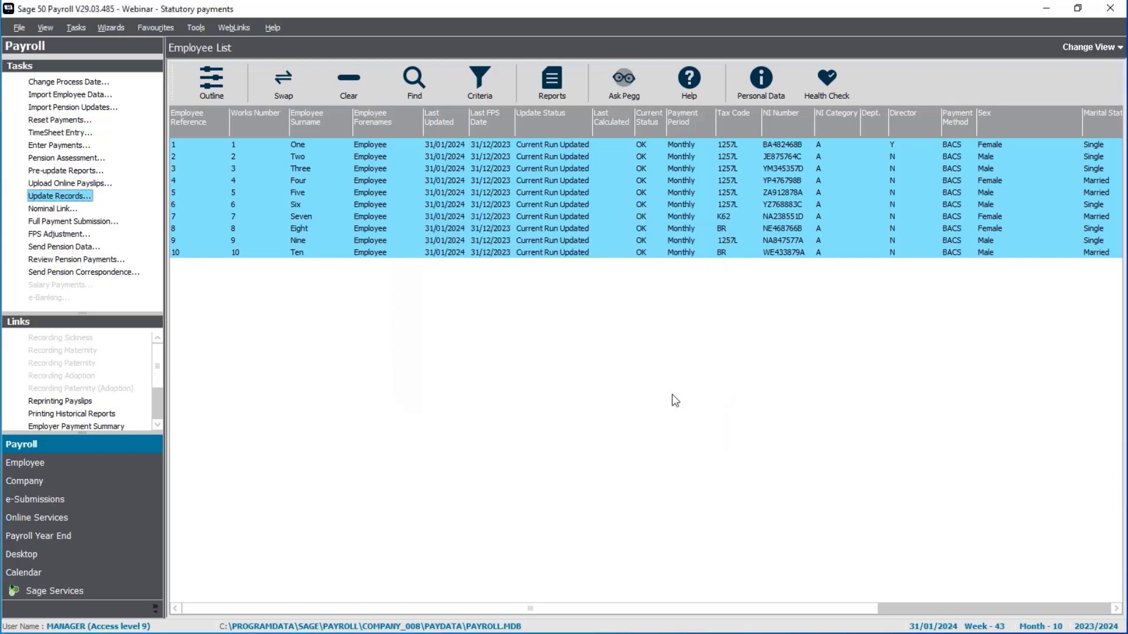
# Select only employees 1 and 2, open their records, and check employee 1's January sickness days in the Absence calendar.
pyautogui.click(352, 84)
pyautogui.click(345, 147)
pyautogui.click(333, 157)
pyautogui.rightClick(333, 157)
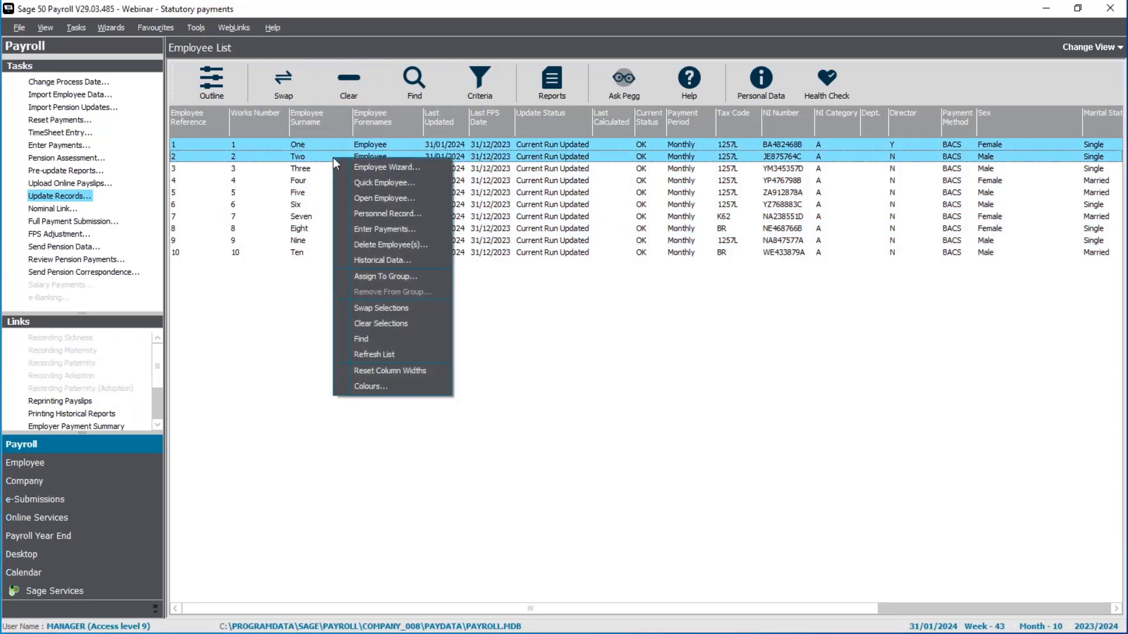
pyautogui.click(352, 196)
pyautogui.click(503, 195)
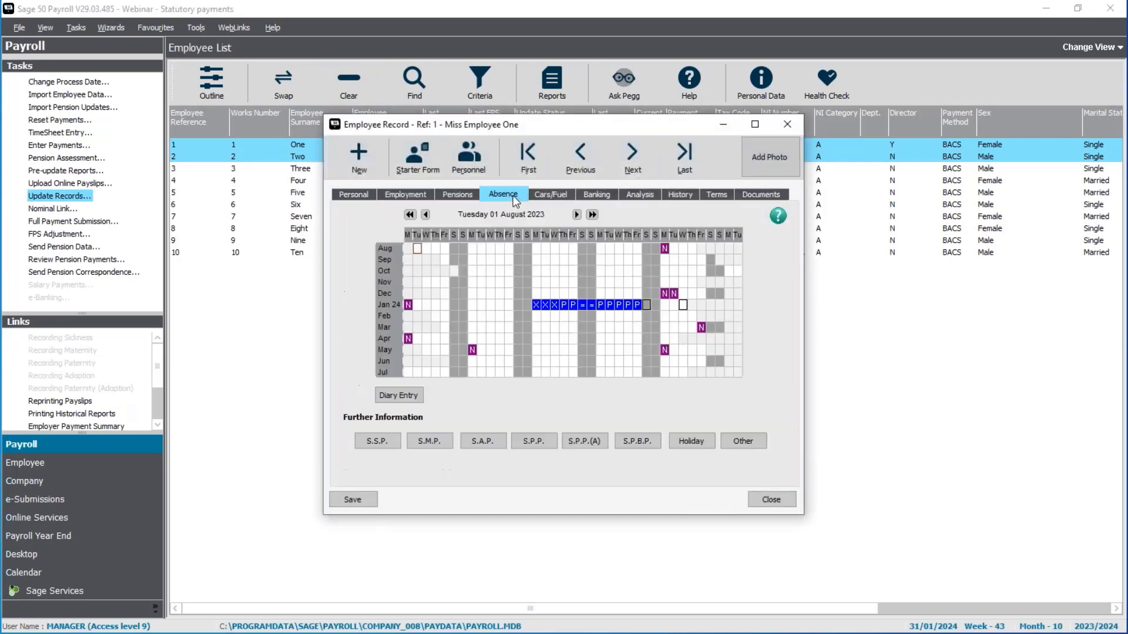
pyautogui.click(536, 309)
pyautogui.click(587, 305)
pyautogui.click(637, 305)
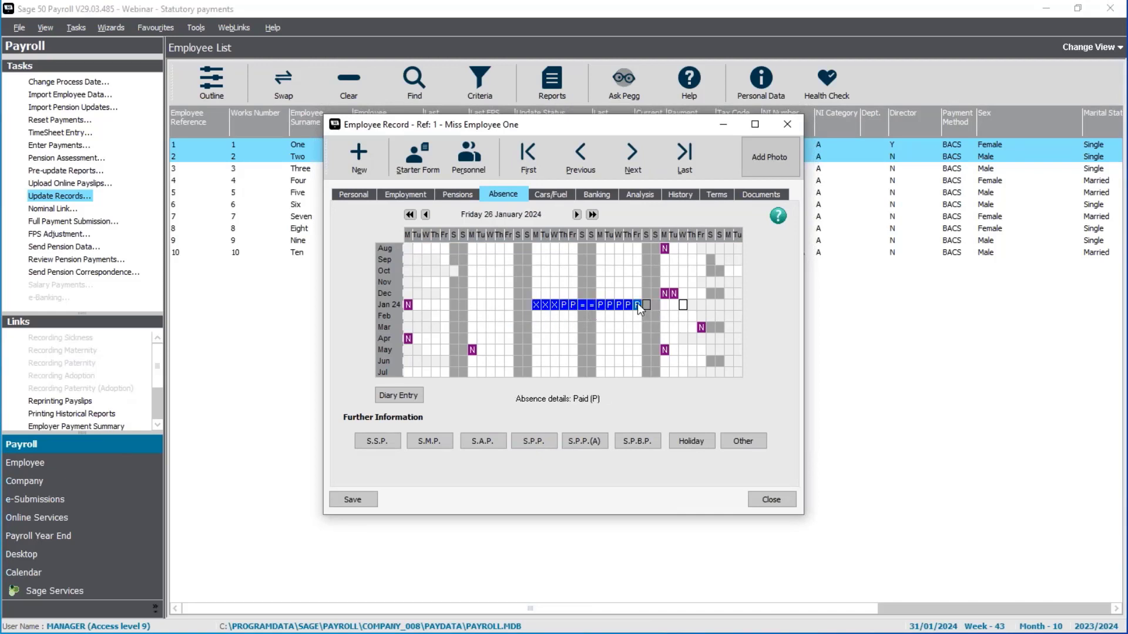
# Check employee 2's absence calendar, Previous PIW and 8 Weeks Gross details for Statutory Sick Pay, and save and close the record.
pyautogui.click(638, 160)
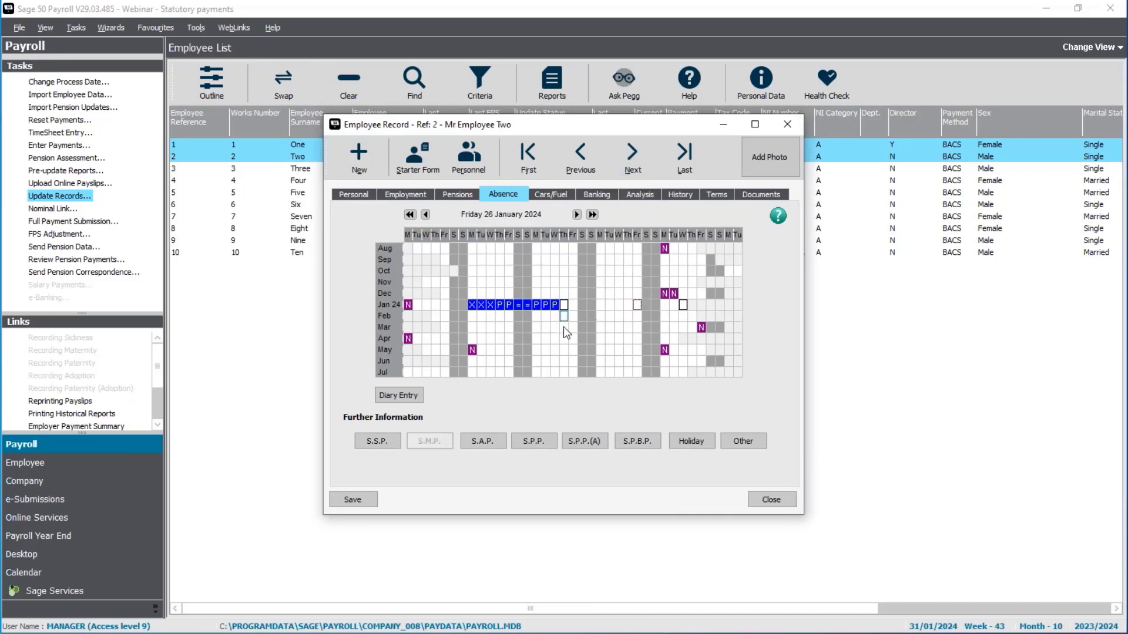
pyautogui.click(377, 441)
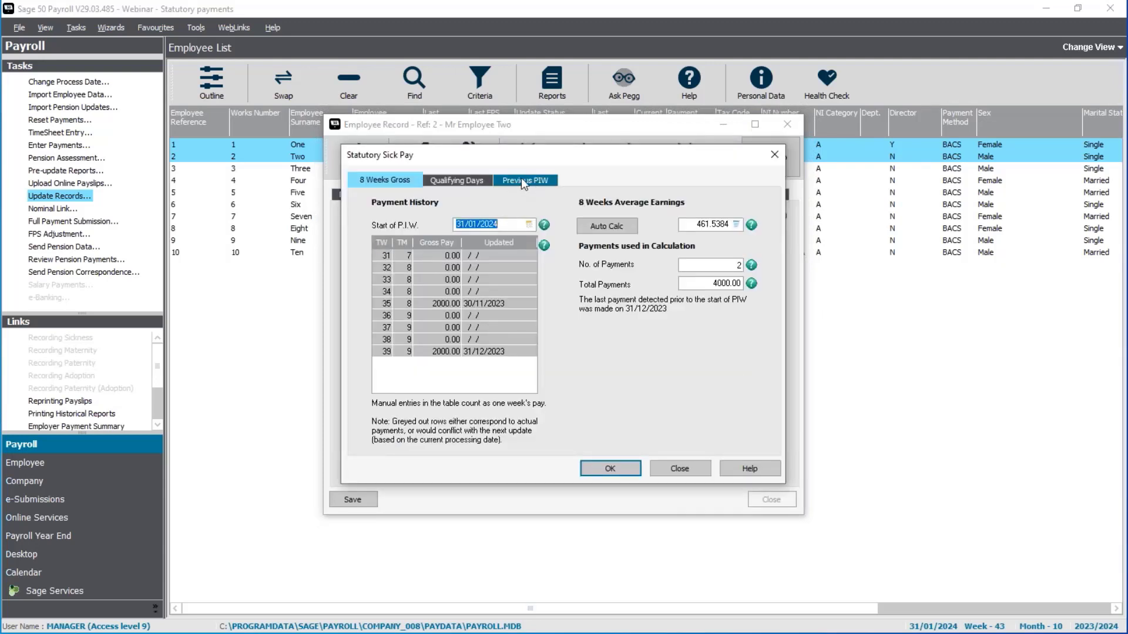
pyautogui.click(522, 182)
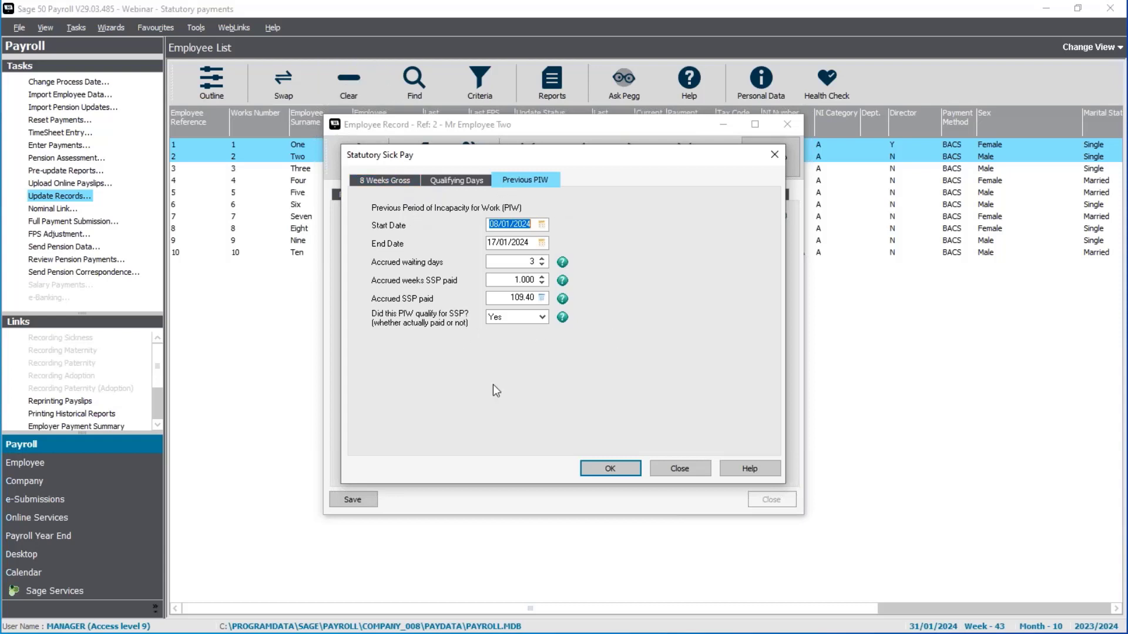
pyautogui.click(375, 182)
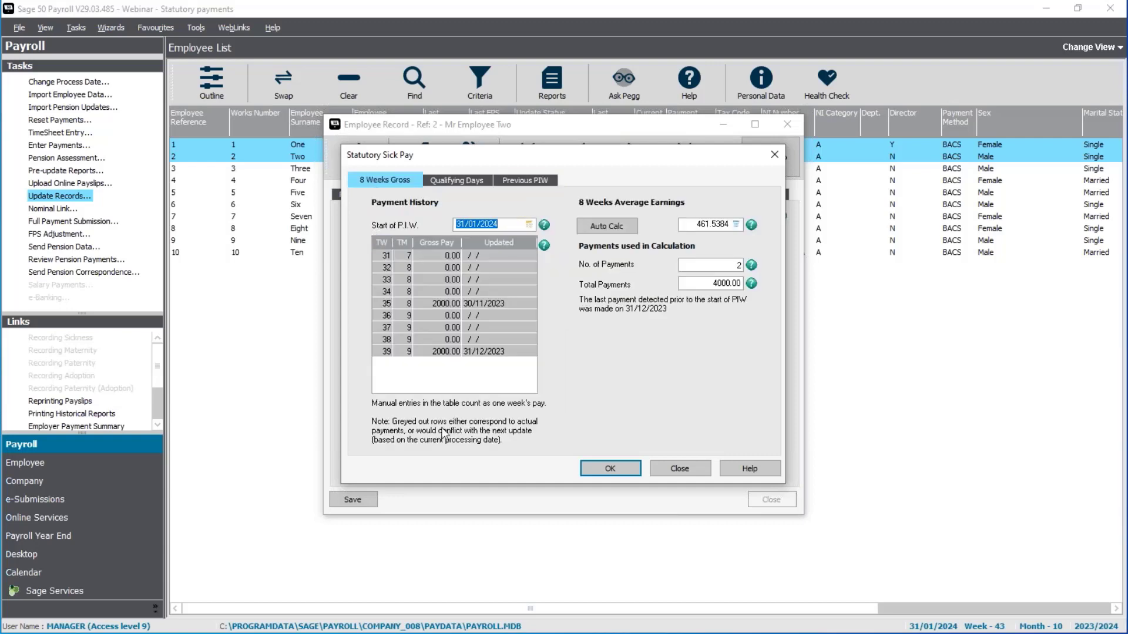
pyautogui.click(621, 468)
pyautogui.click(357, 501)
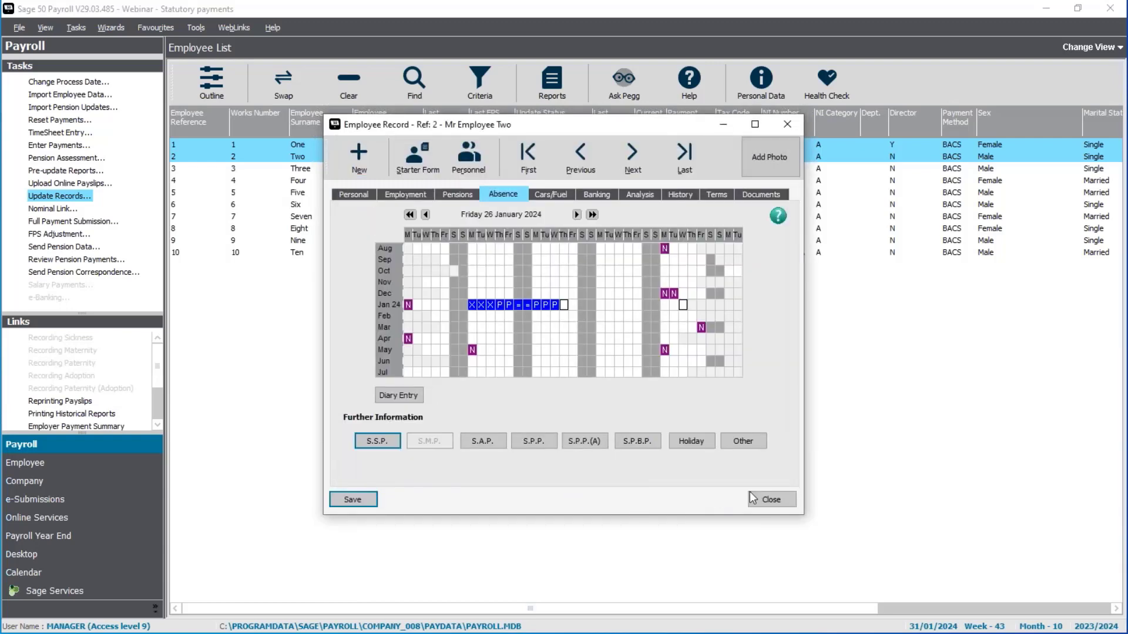
pyautogui.click(795, 496)
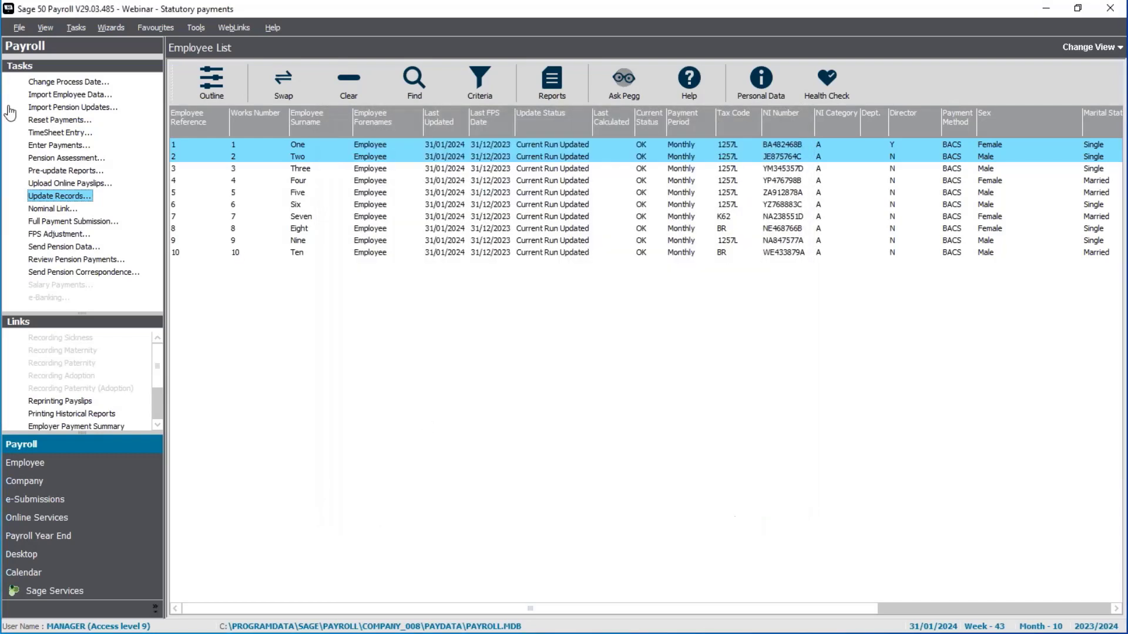
# Change the payroll process date to 28/02/24.
pyautogui.click(54, 83)
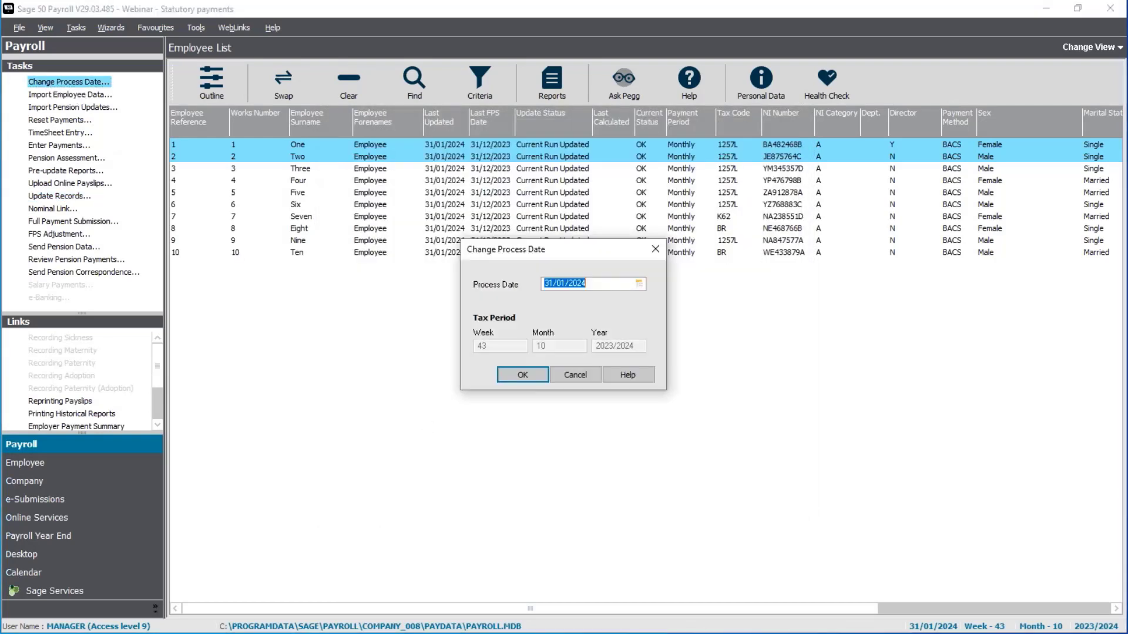
pyautogui.write('28/02/24')
pyautogui.press('Return')
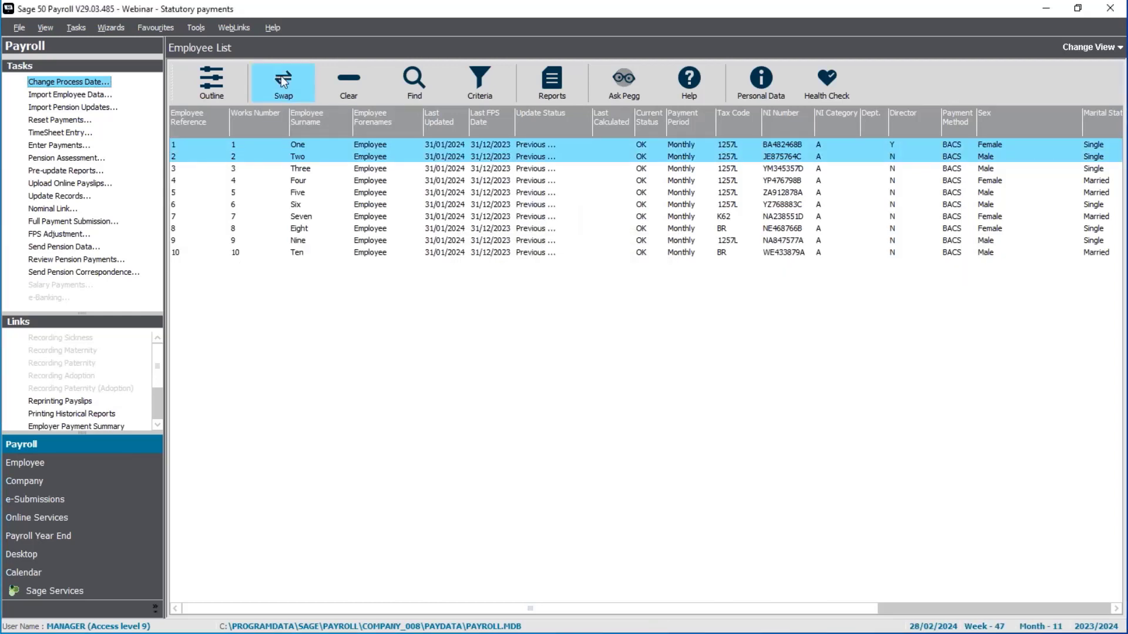
# In Enter Payments, record employee 1's absence from 27 January to 9 February 2024 as SSP due to sickness.
pyautogui.click(59, 147)
pyautogui.click(676, 383)
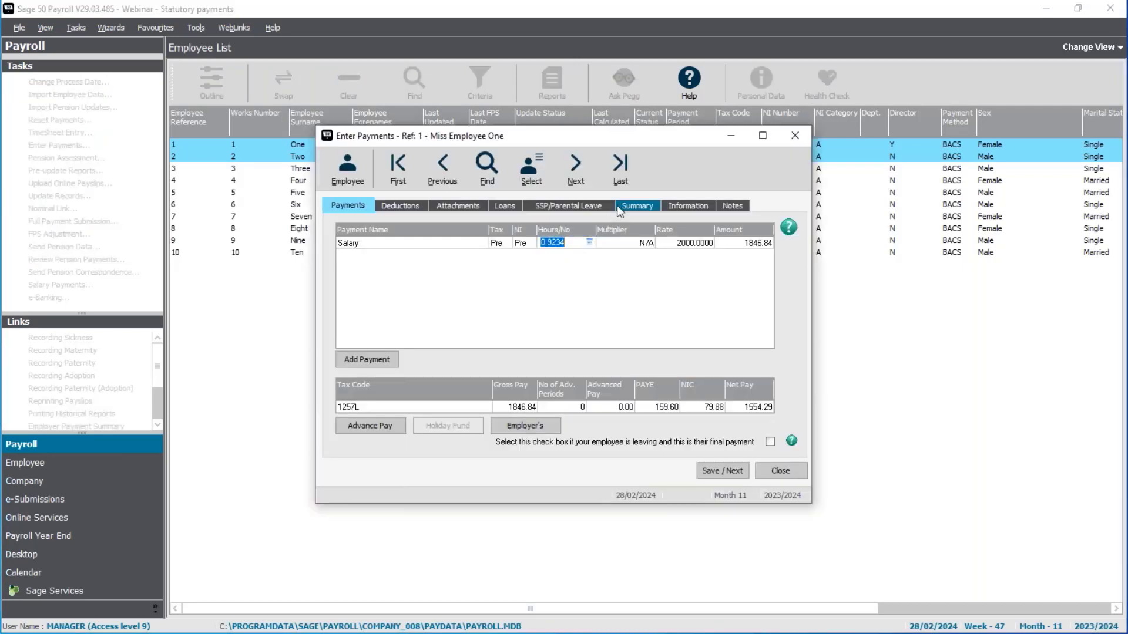
pyautogui.click(624, 207)
pyautogui.click(557, 208)
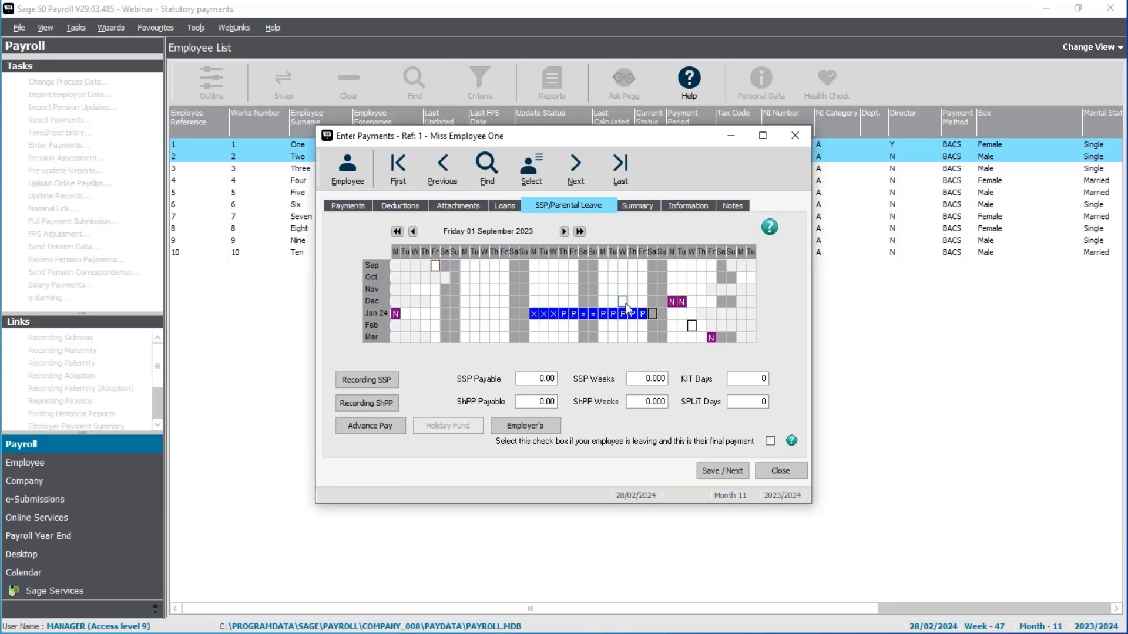
pyautogui.moveTo(654, 313); pyautogui.dragTo(507, 326)
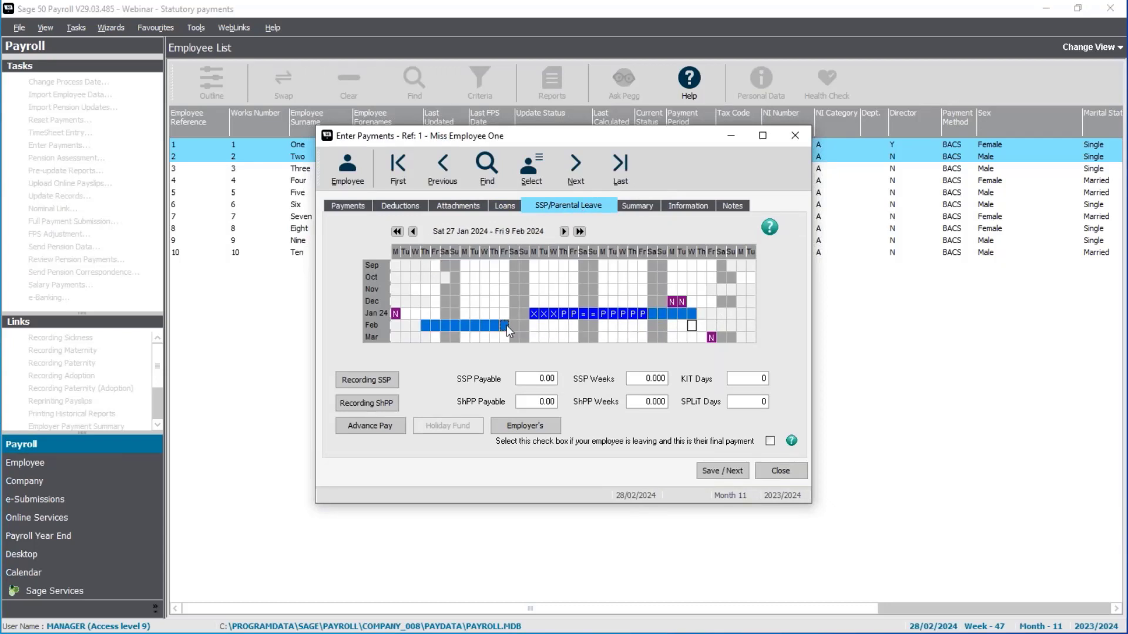
pyautogui.rightClick(506, 326)
pyautogui.moveTo(523, 330)
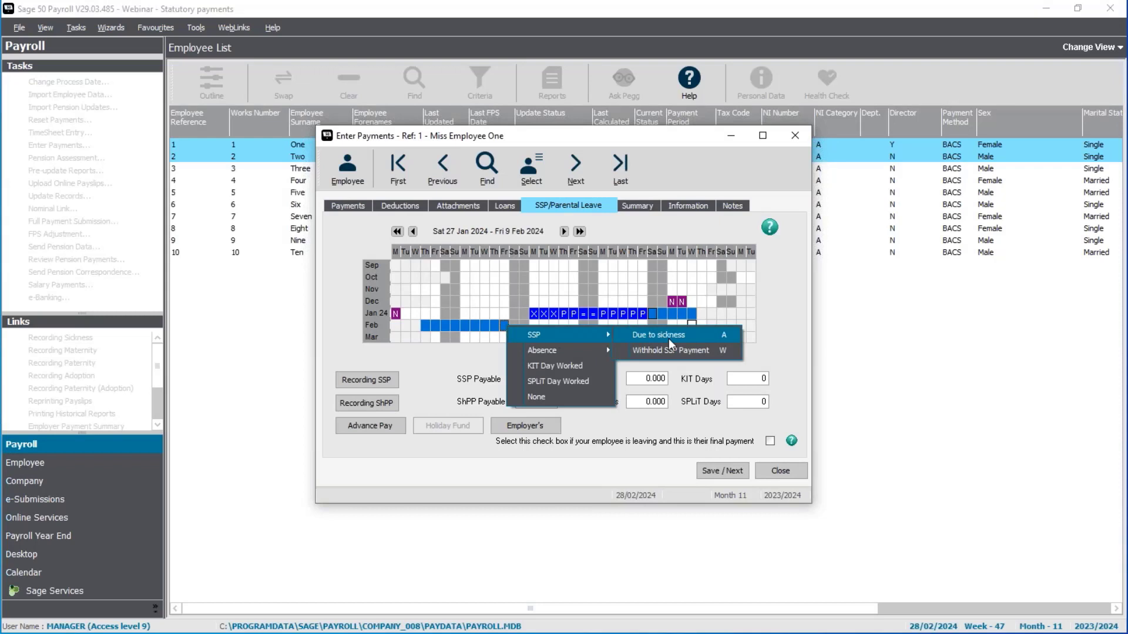
pyautogui.click(668, 333)
pyautogui.click(564, 368)
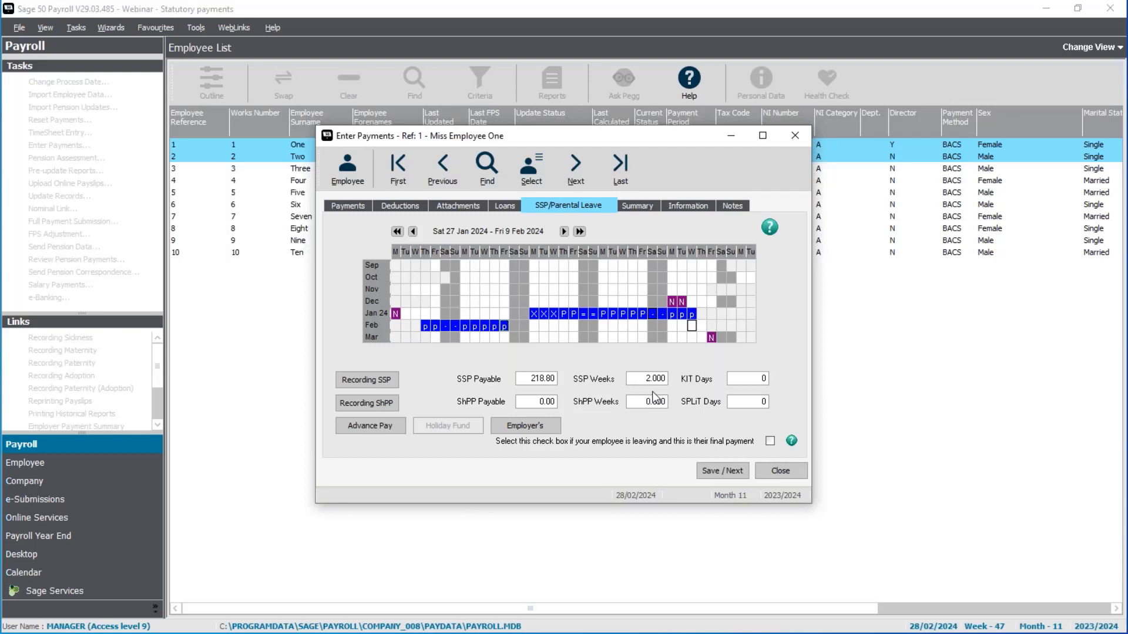
# Save employee 1's February sickness, return to that employee's payments, and restore the Salary to the full 2000.00.
pyautogui.click(723, 470)
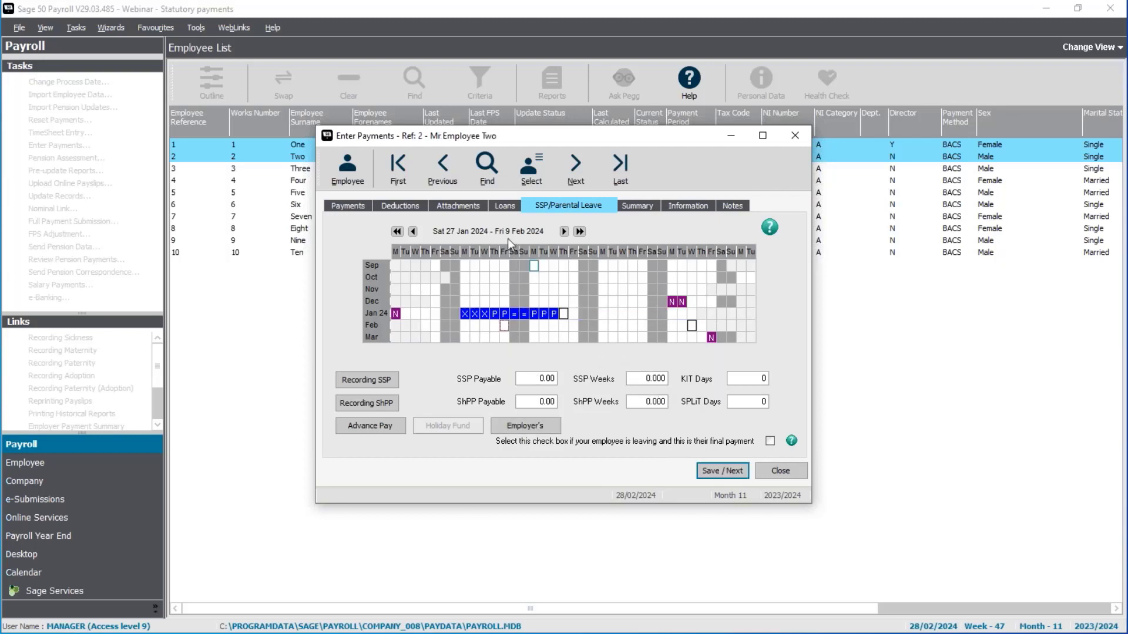
pyautogui.click(443, 170)
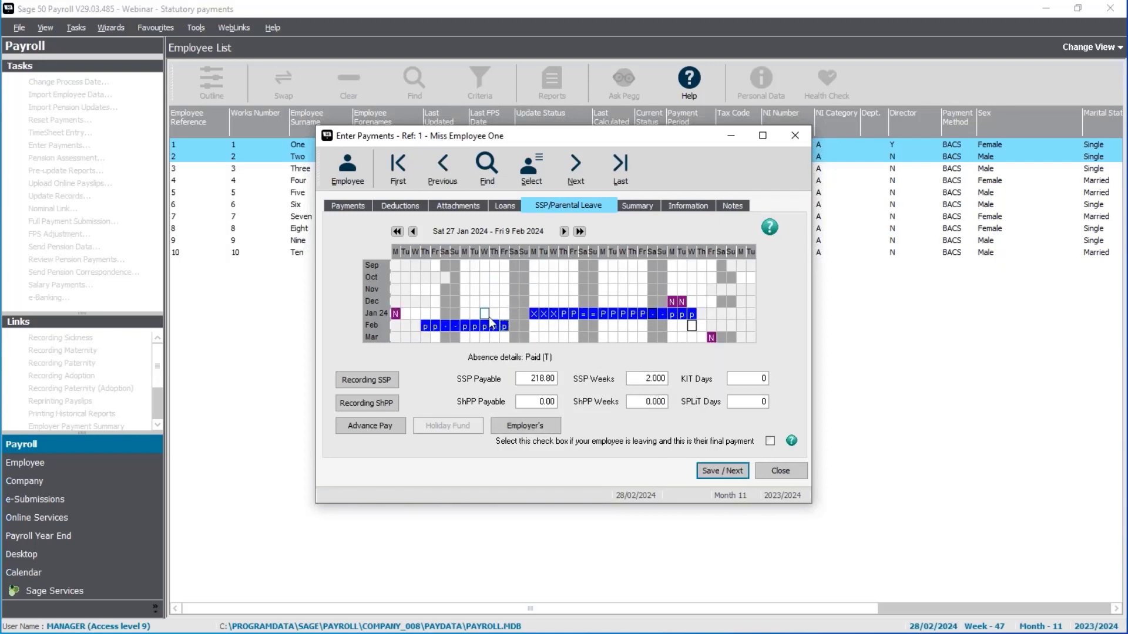
pyautogui.click(349, 206)
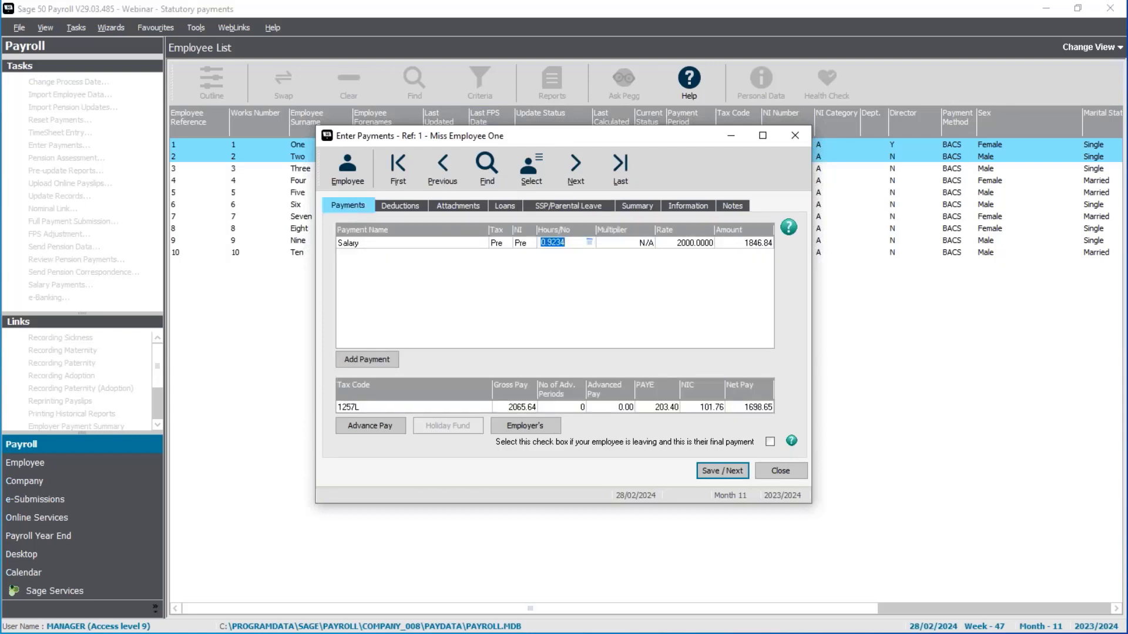
# Make employee 1's statutory payment up to basic from the summary, save it, and close Enter Payments.
pyautogui.click(637, 206)
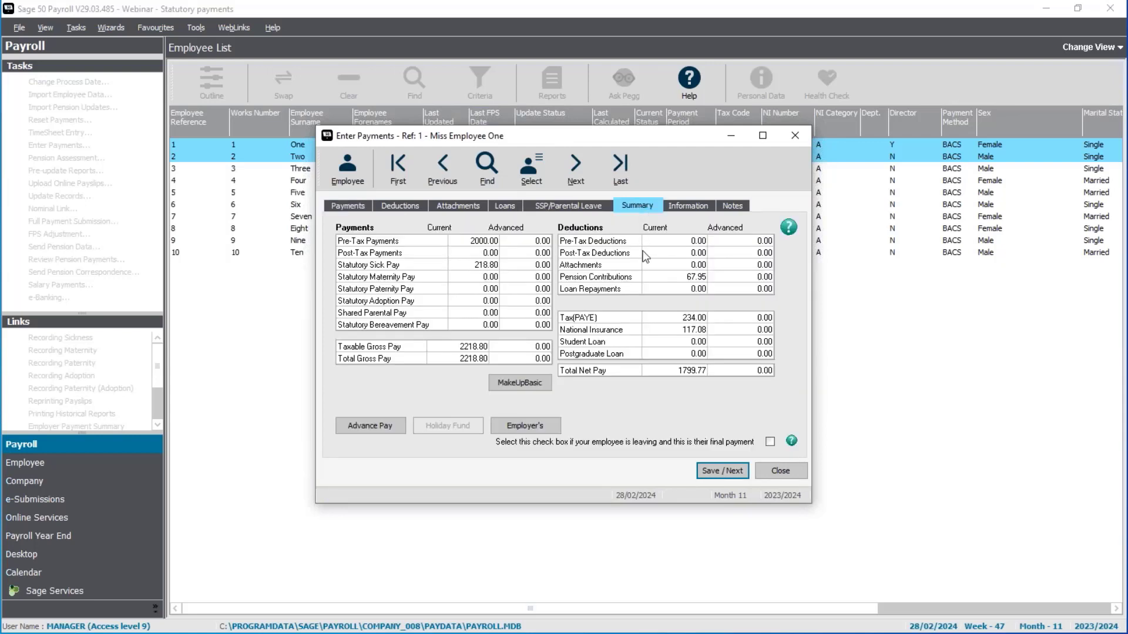
pyautogui.click(526, 383)
pyautogui.click(564, 396)
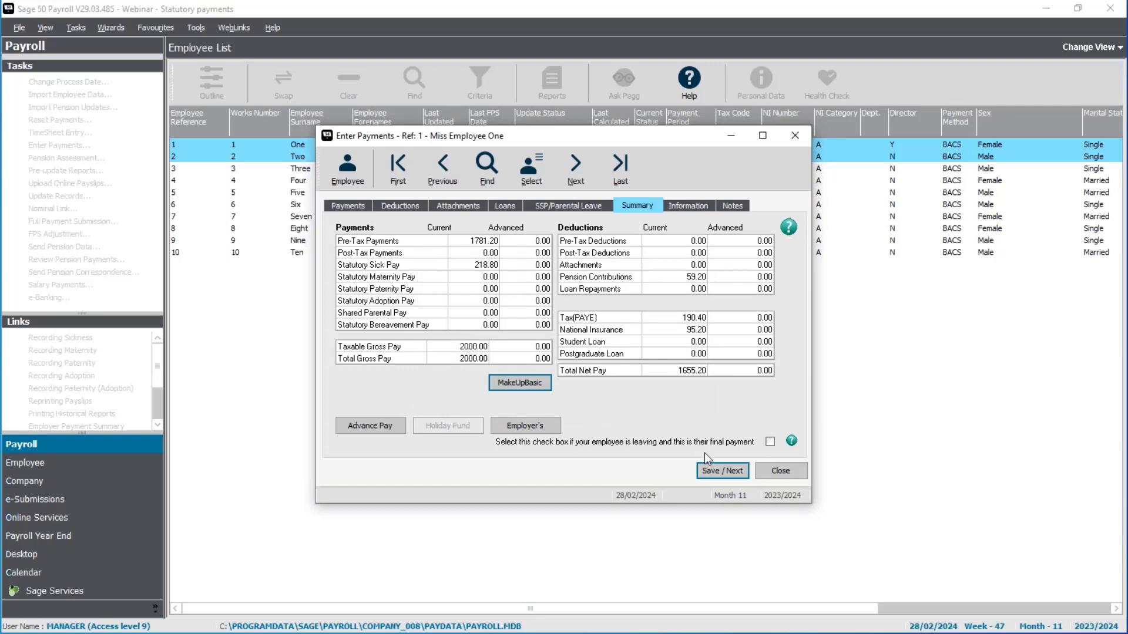
pyautogui.click(722, 471)
pyautogui.click(780, 471)
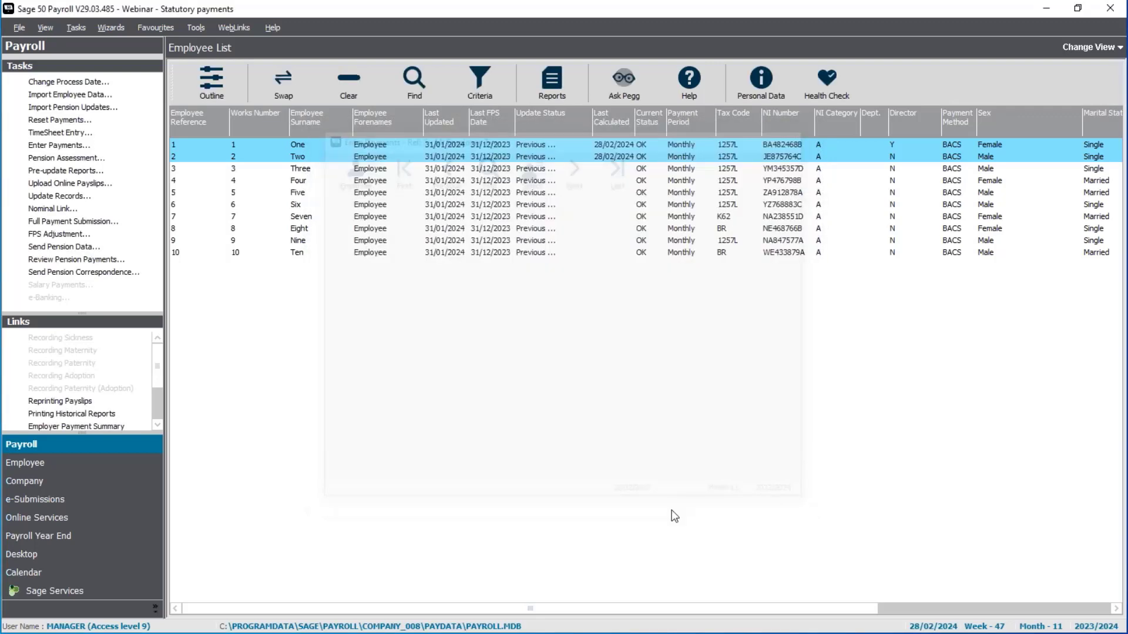